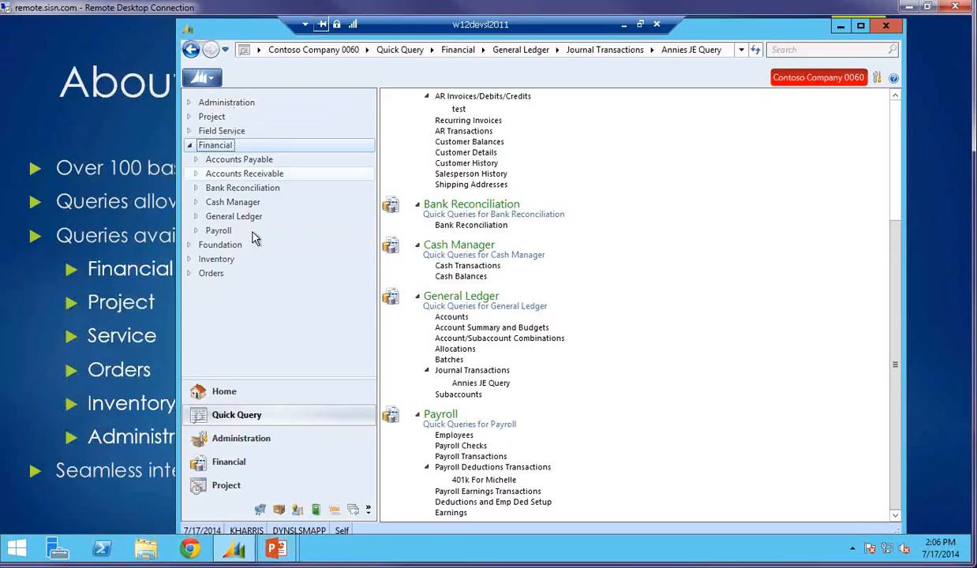
# - Examine the quick queries available under the Project, Field Service, Inventory and Financial modules
pyautogui.click(189, 147)
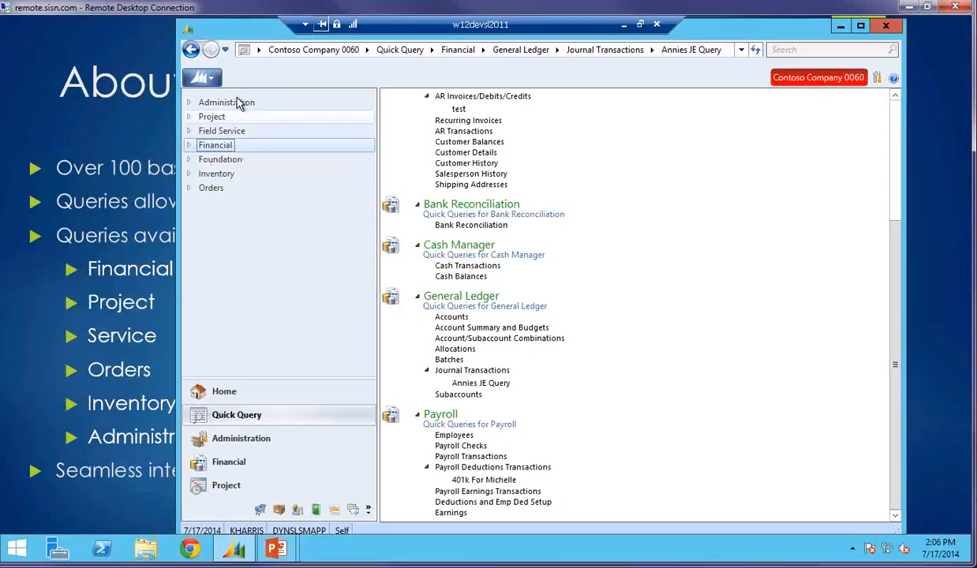
pyautogui.click(218, 119)
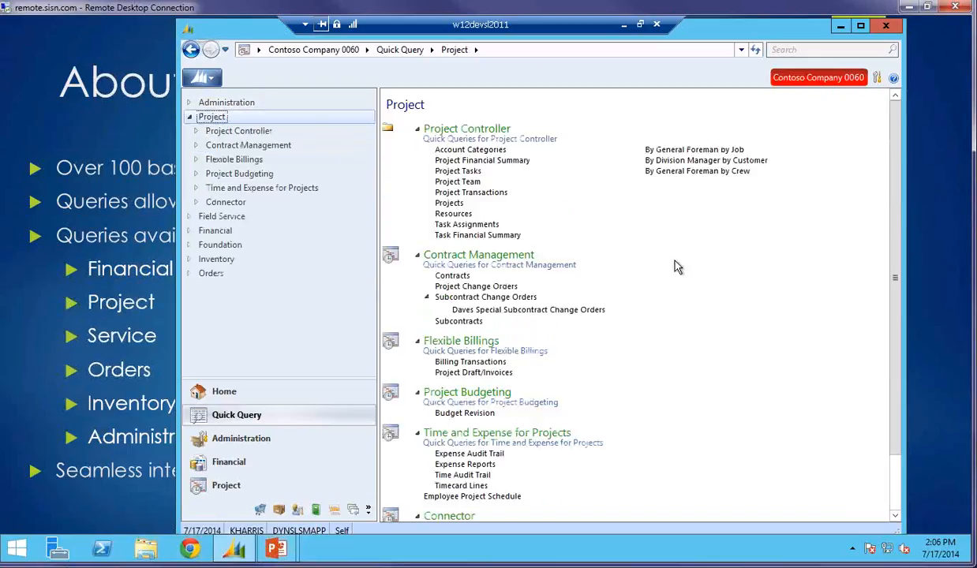
pyautogui.moveTo(897, 213); pyautogui.dragTo(906, 142)
pyautogui.click(215, 216)
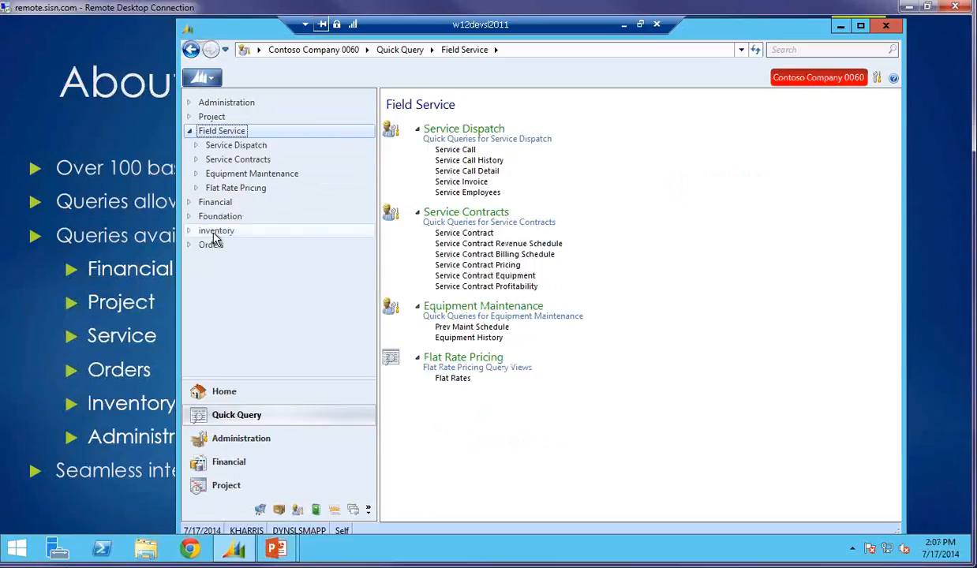
pyautogui.click(215, 233)
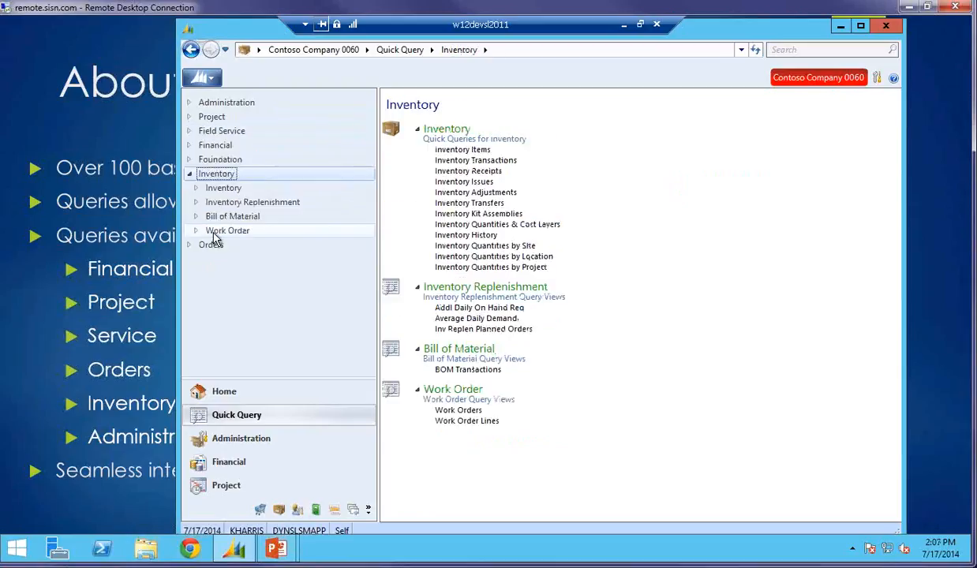
pyautogui.click(216, 146)
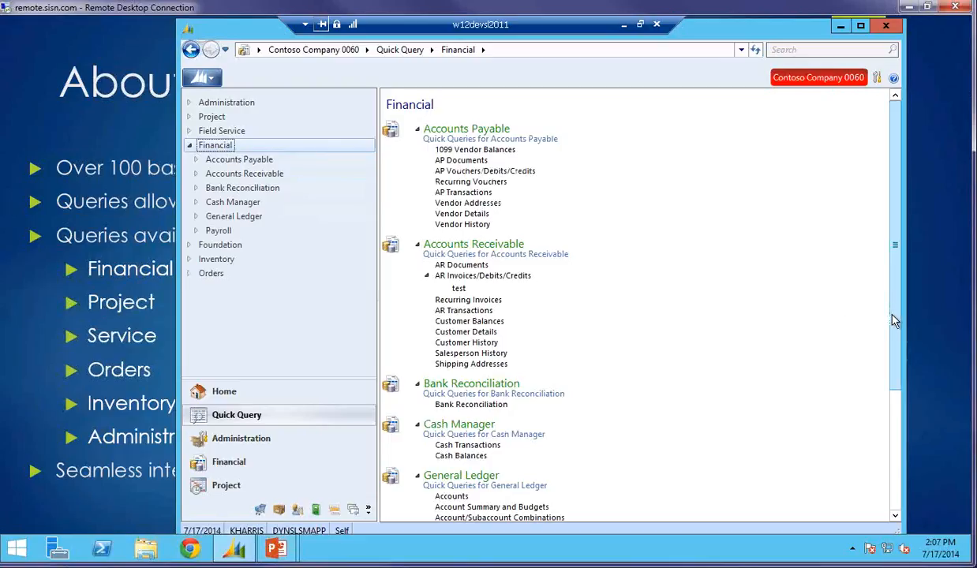
pyautogui.moveTo(894, 318); pyautogui.dragTo(893, 209)
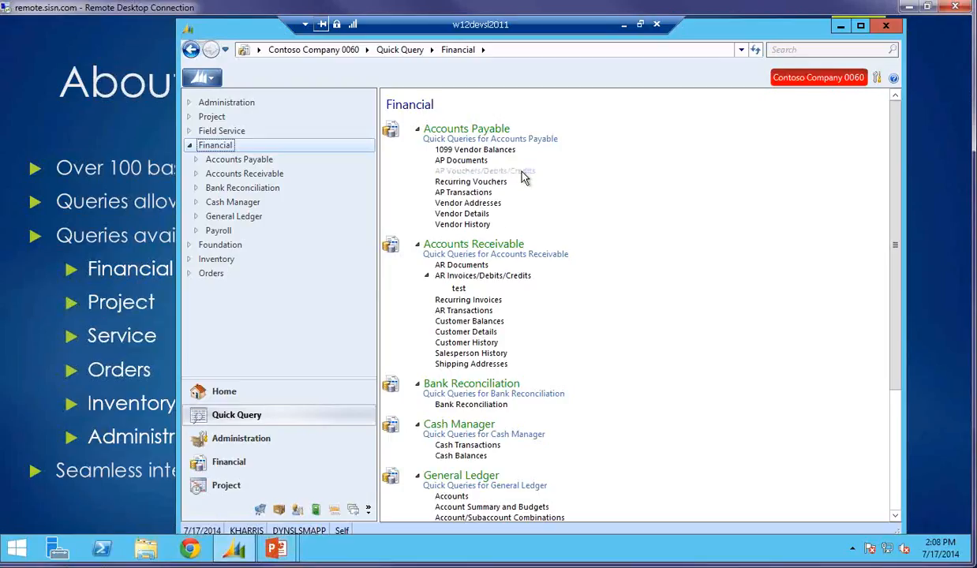
# - Open the AP Documents quick query under Accounts Payable and widen its viewer window to show more columns
pyautogui.rightClick(474, 167)
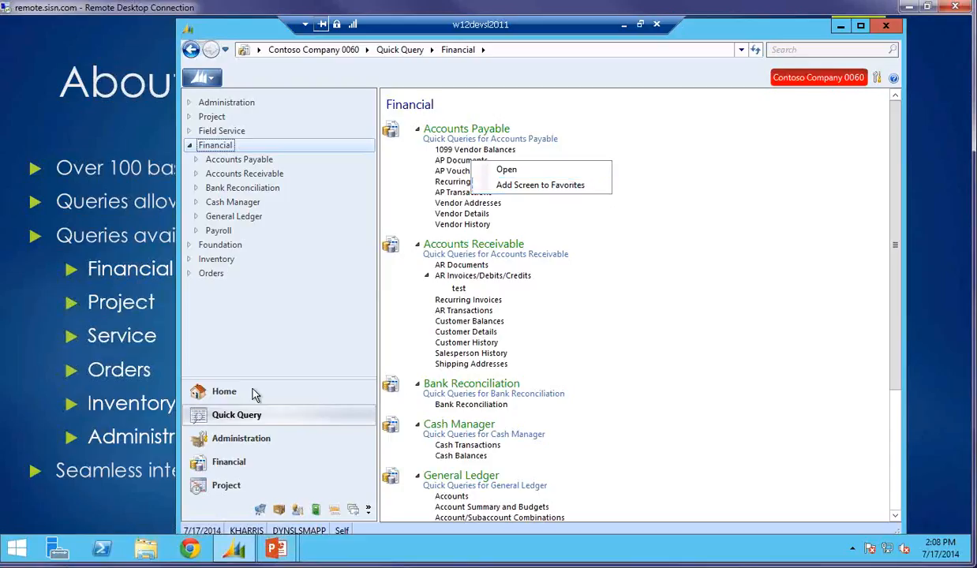
pyautogui.click(514, 170)
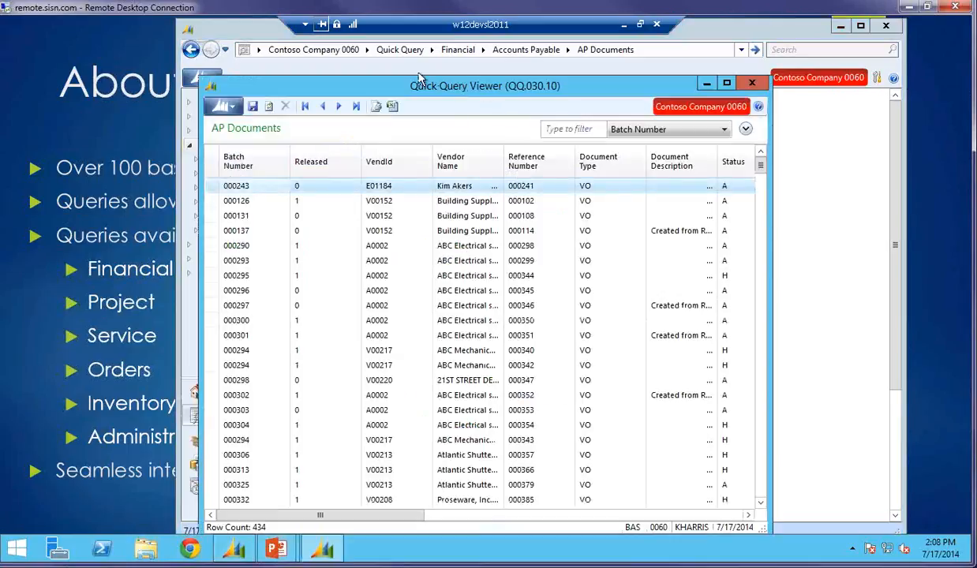
pyautogui.moveTo(435, 79); pyautogui.dragTo(330, 64)
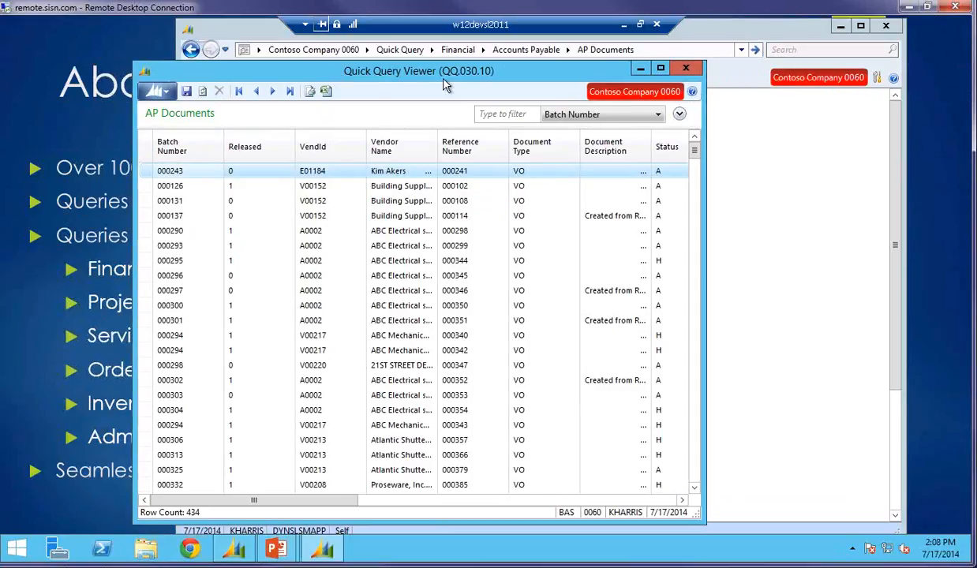
pyautogui.moveTo(666, 115); pyautogui.dragTo(955, 130)
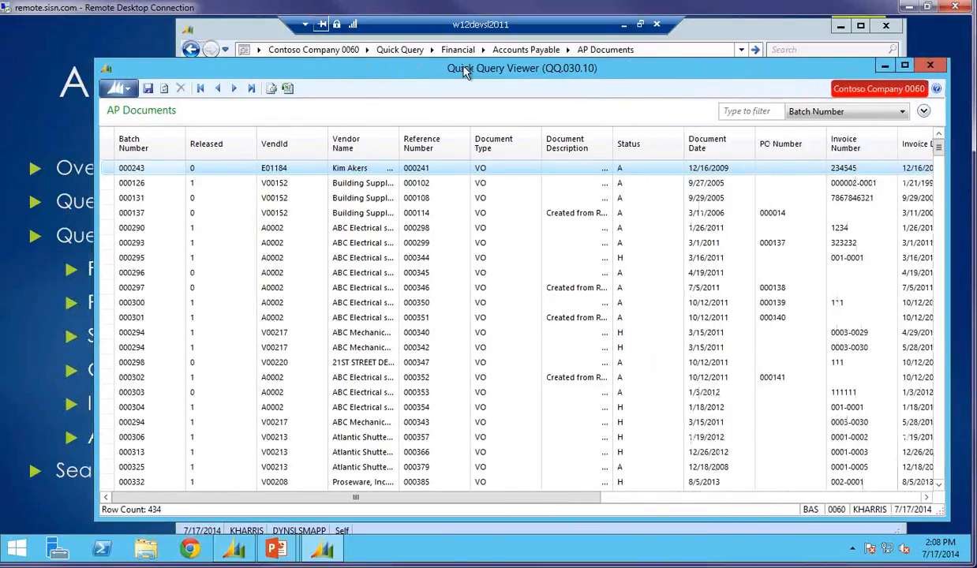
pyautogui.moveTo(466, 72); pyautogui.dragTo(429, 65)
pyautogui.moveTo(883, 106); pyautogui.dragTo(940, 107)
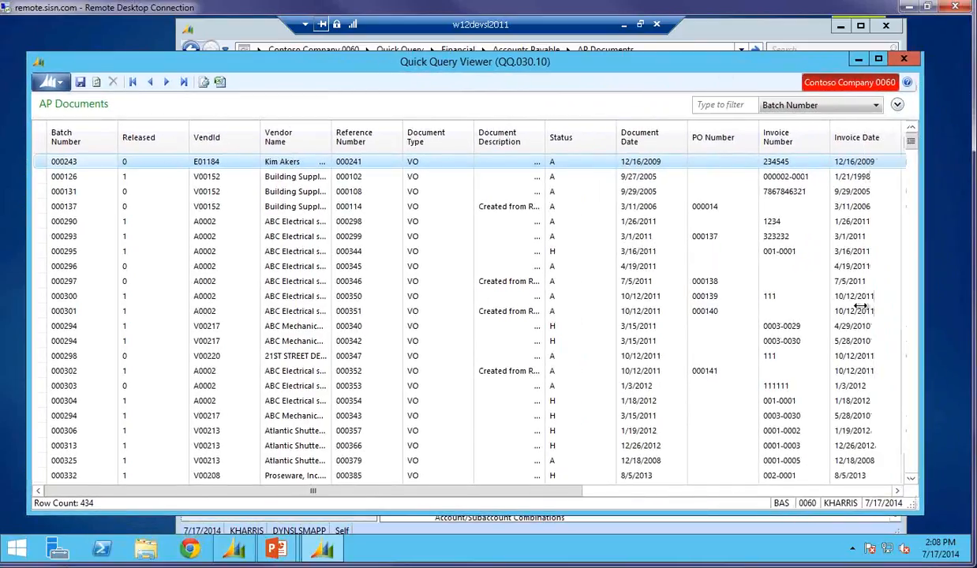
# - Filter the AP Documents list by VendId for a0002
pyautogui.click(888, 493)
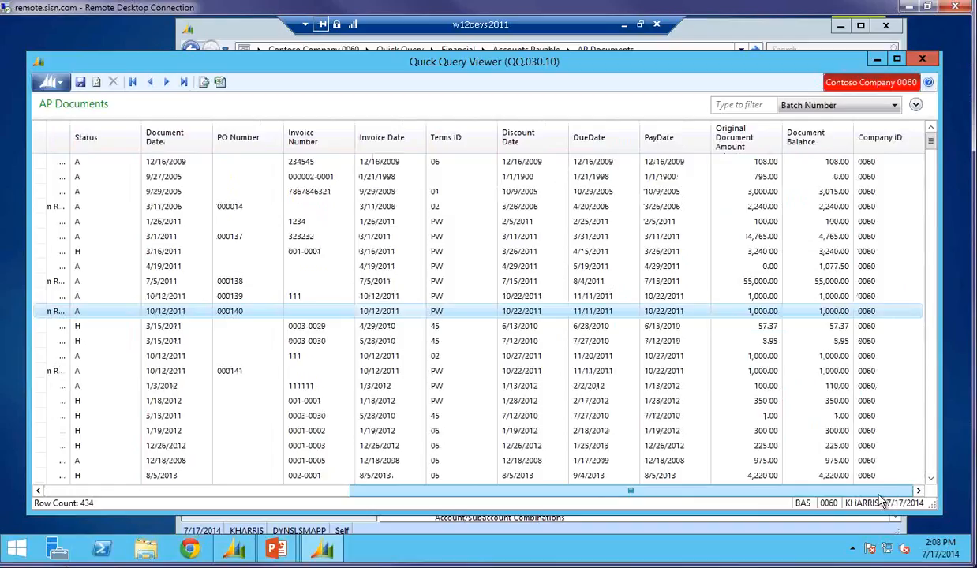
pyautogui.moveTo(879, 496); pyautogui.dragTo(156, 431)
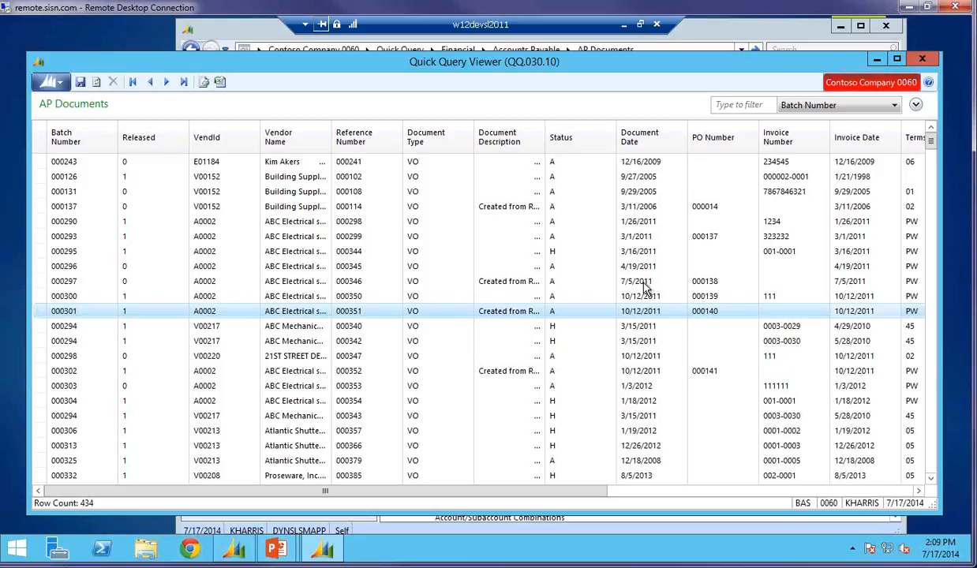
pyautogui.click(882, 491)
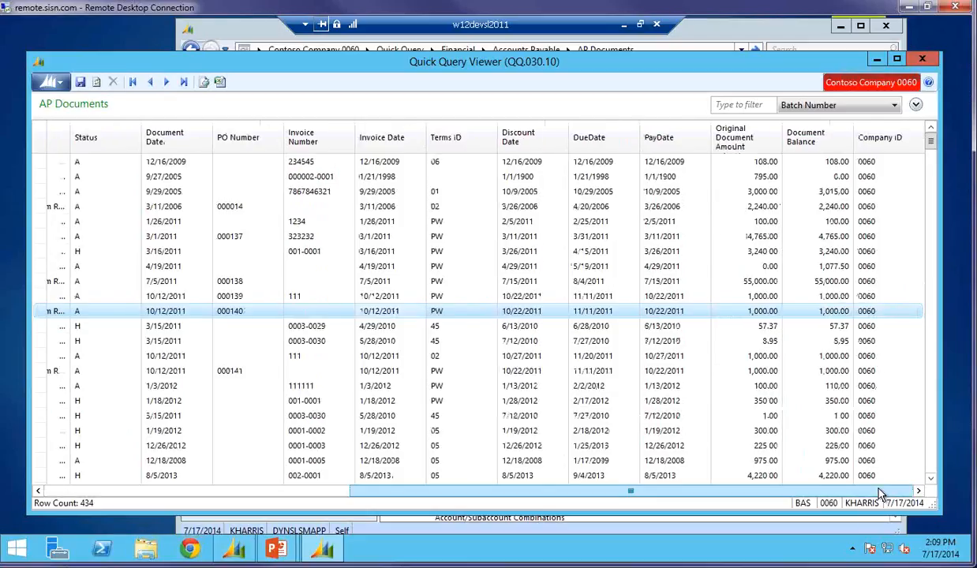
pyautogui.click(169, 491)
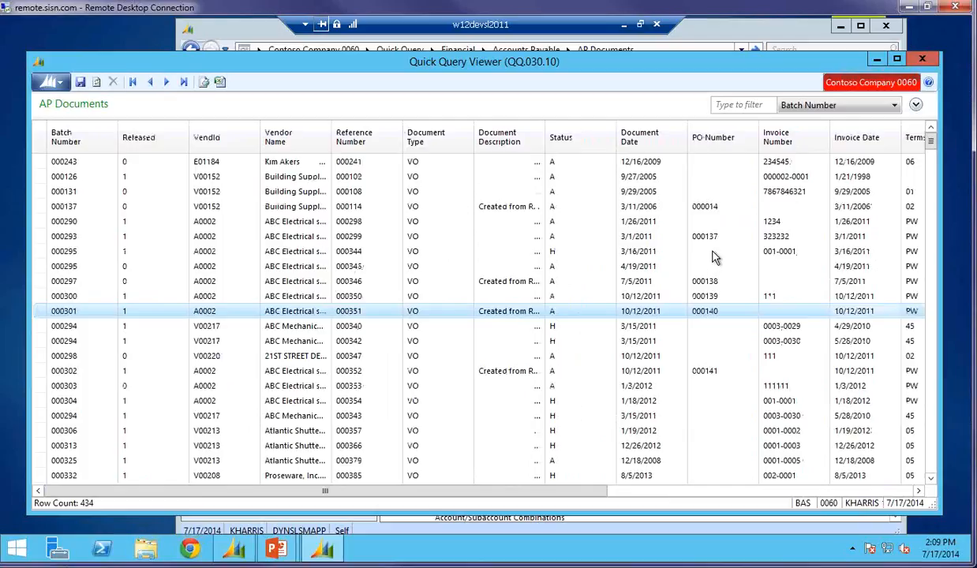
pyautogui.click(746, 104)
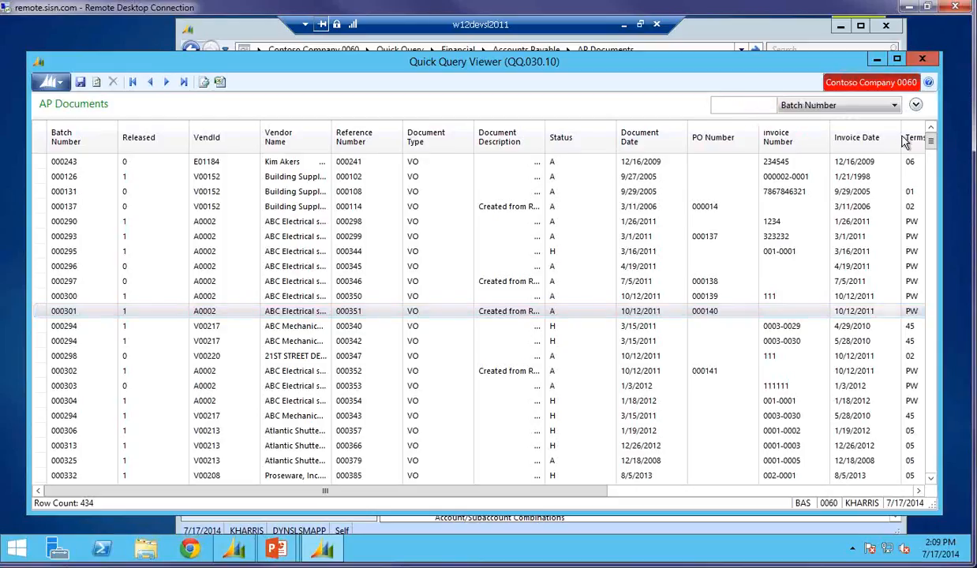
pyautogui.click(897, 106)
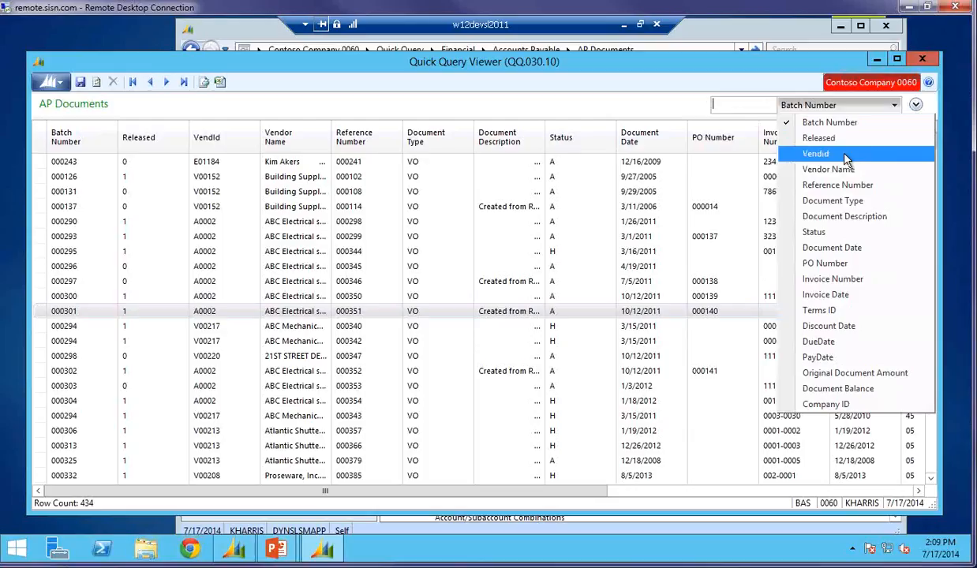
pyautogui.click(817, 154)
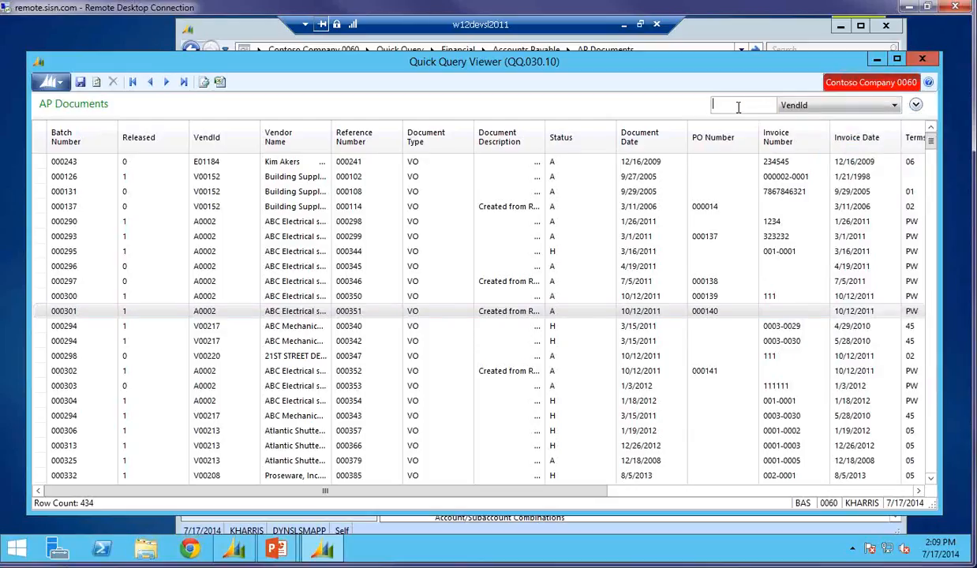
pyautogui.write('a')
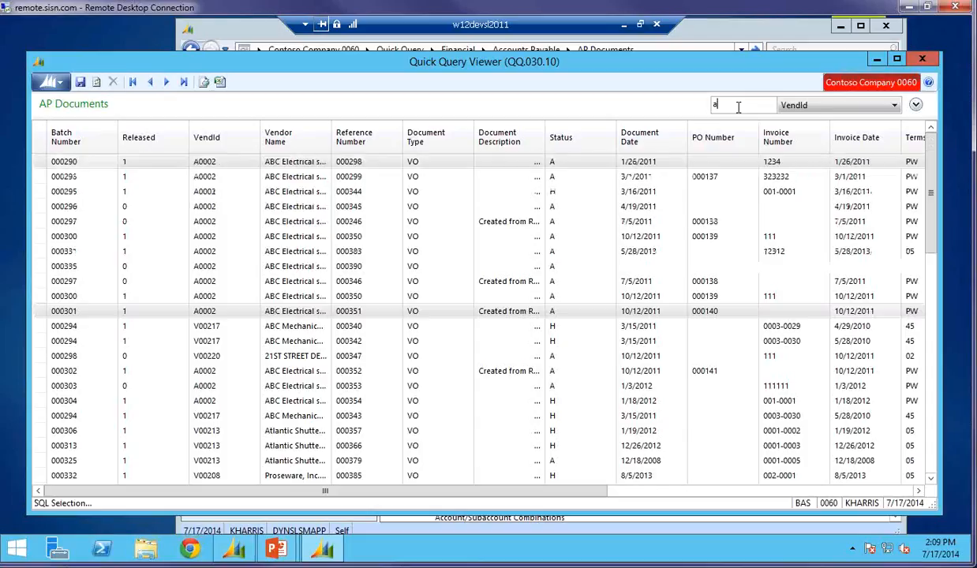
pyautogui.write('0002')
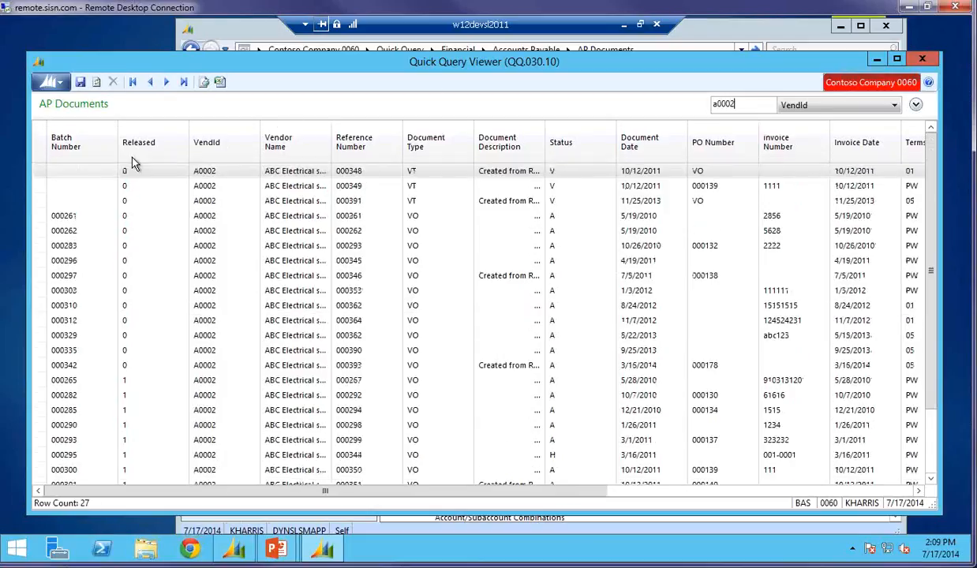
# - Look through the filtered documents and clear the VendId filter value
pyautogui.click(932, 460)
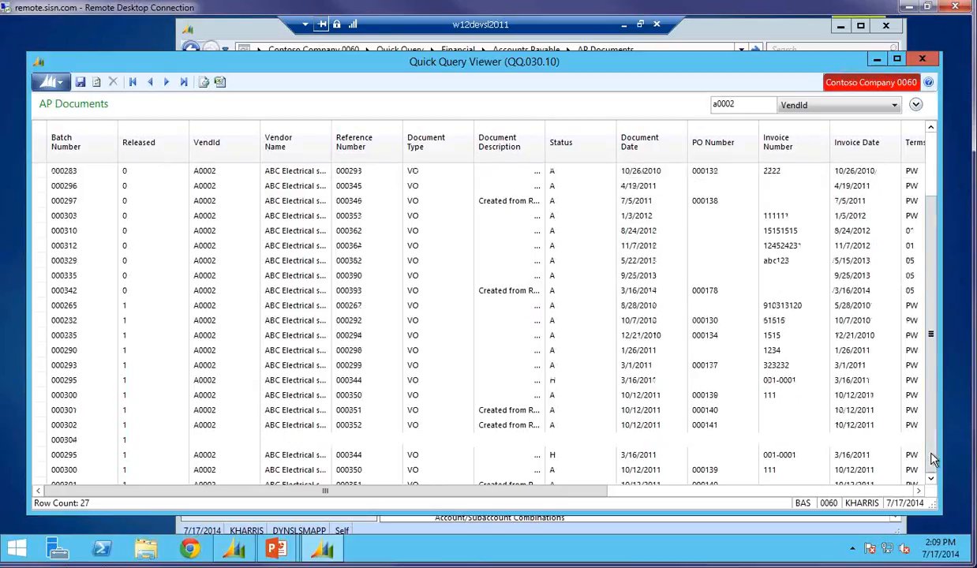
pyautogui.click(931, 148)
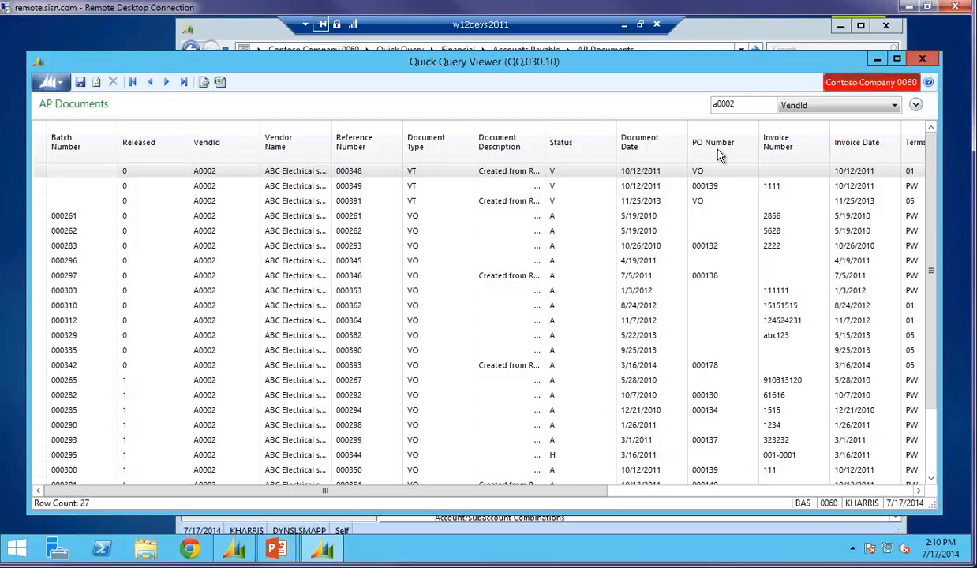
pyautogui.click(897, 491)
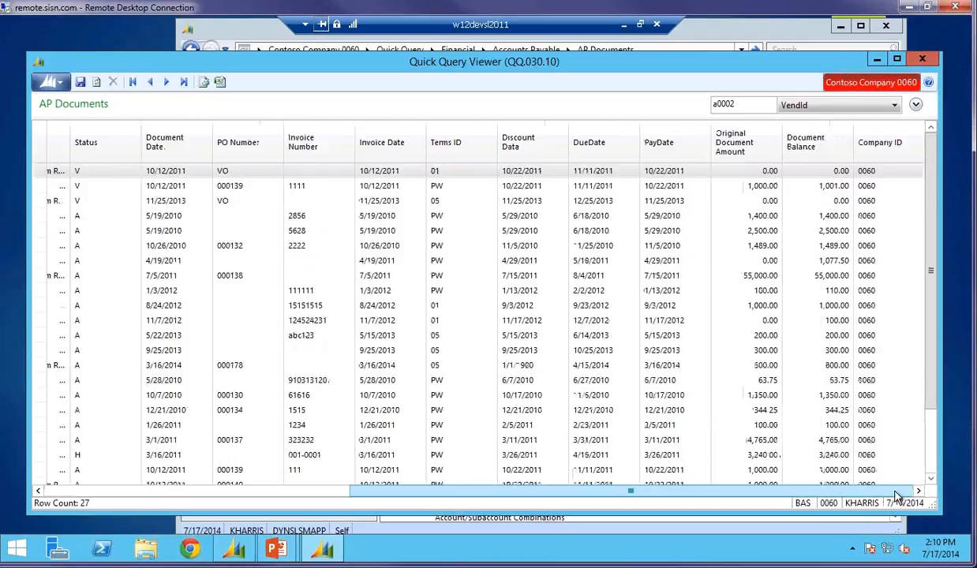
pyautogui.click(761, 104)
pyautogui.press('BackSpace')
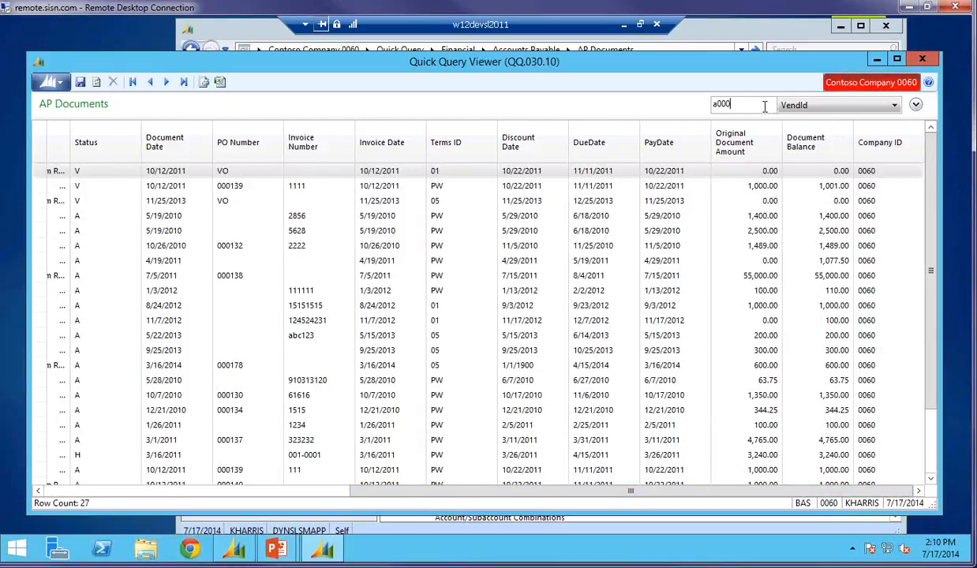
pyautogui.press('BackSpace')
pyautogui.press('BackSpace')
pyautogui.press('BackSpace')
pyautogui.press('BackSpace')
pyautogui.press('Return')
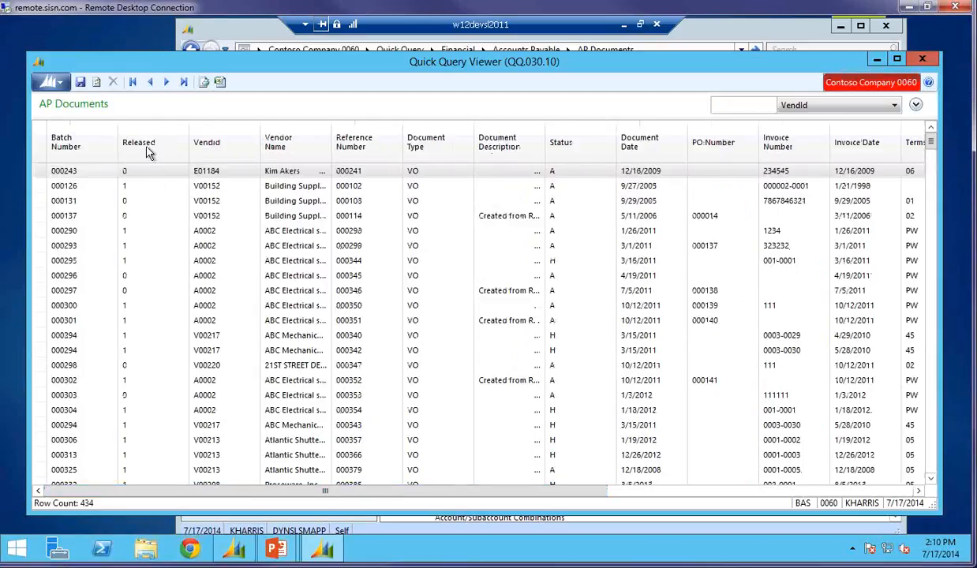
# - Rename the Released column to "Document Released"
pyautogui.rightClick(148, 153)
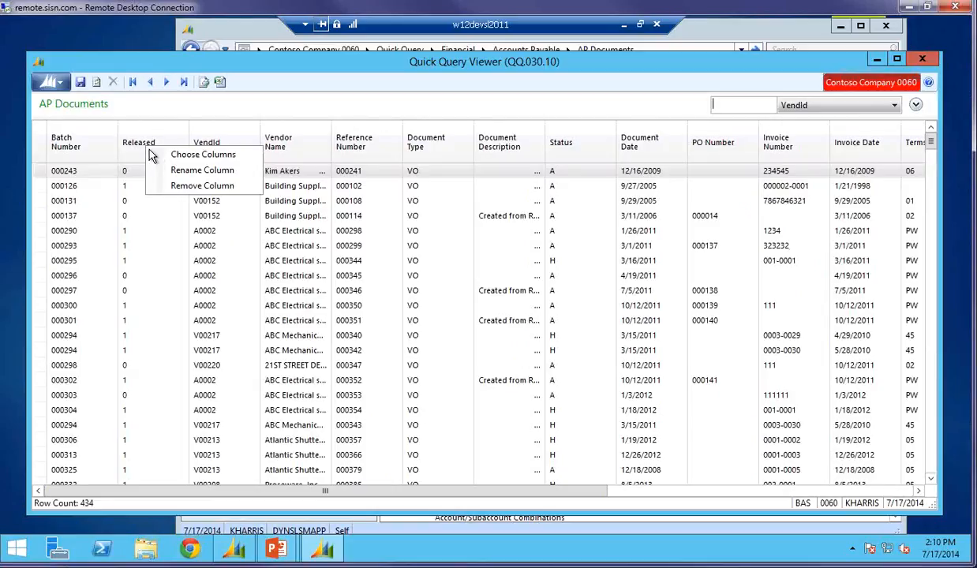
pyautogui.click(202, 170)
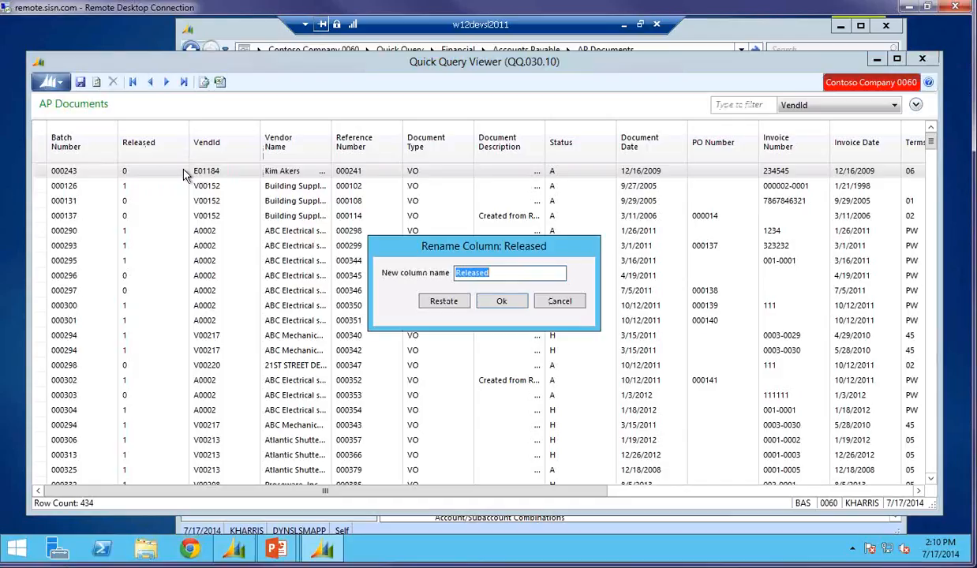
pyautogui.write('D')
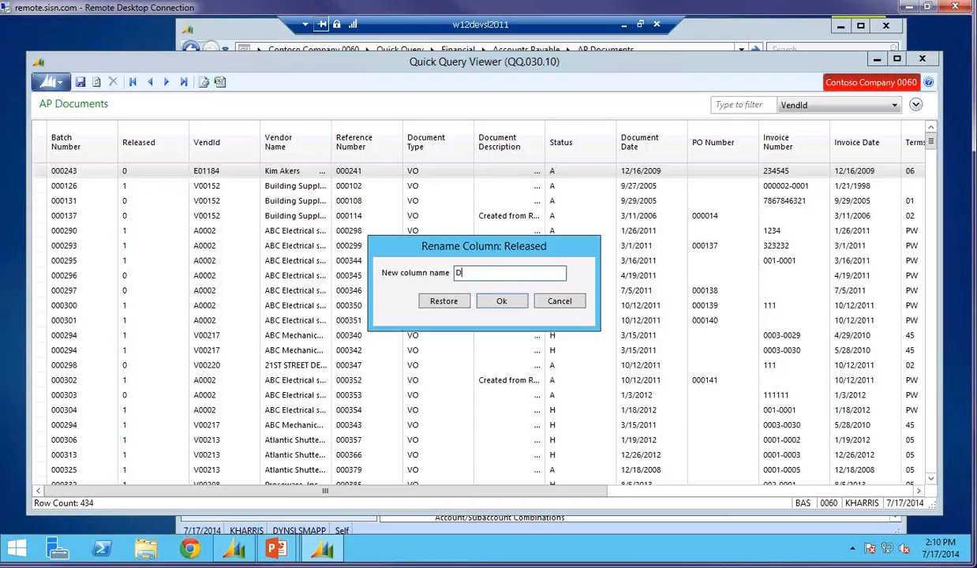
pyautogui.write('ocument Released')
pyautogui.click(502, 304)
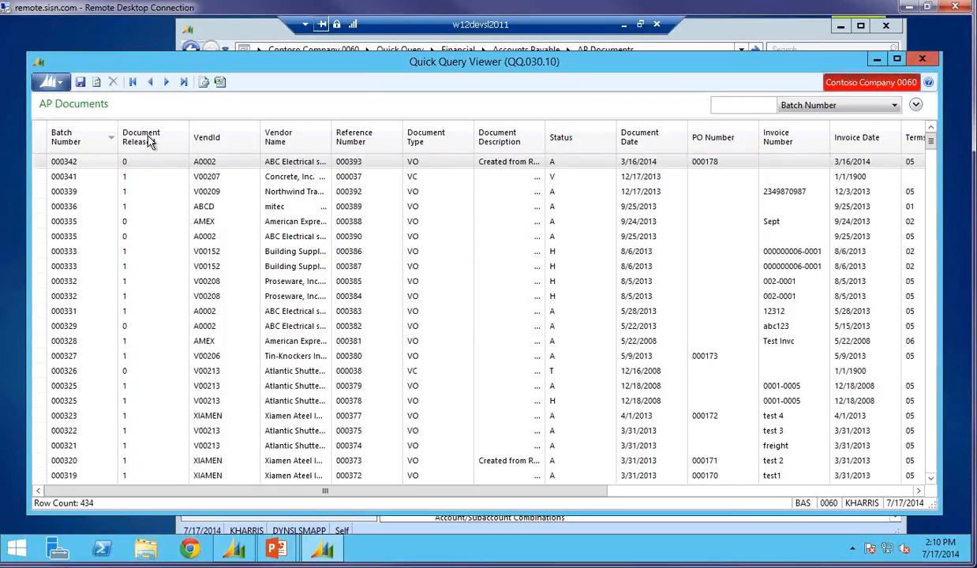
# - Restore the default name of the Document Released column
pyautogui.rightClick(149, 143)
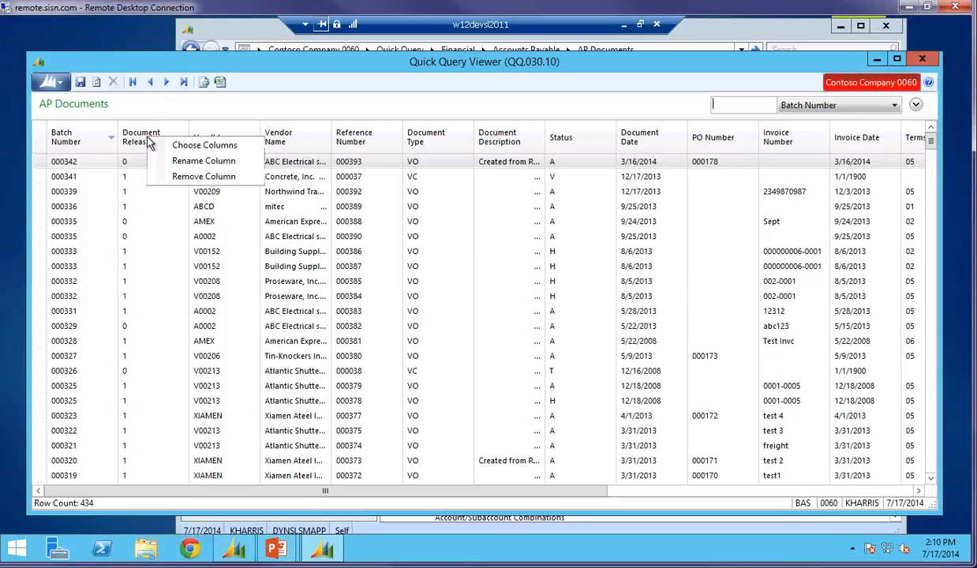
pyautogui.click(190, 167)
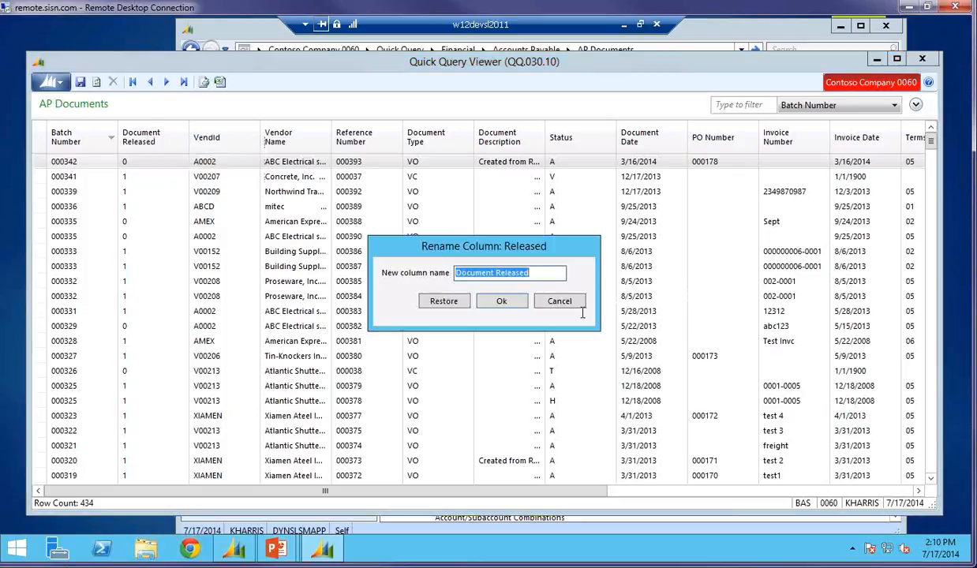
pyautogui.click(465, 304)
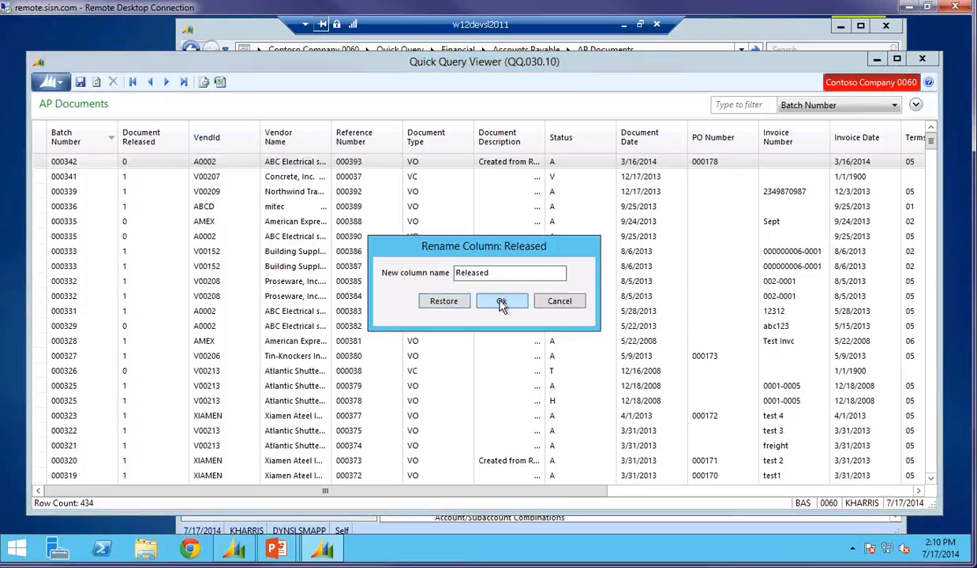
pyautogui.click(501, 302)
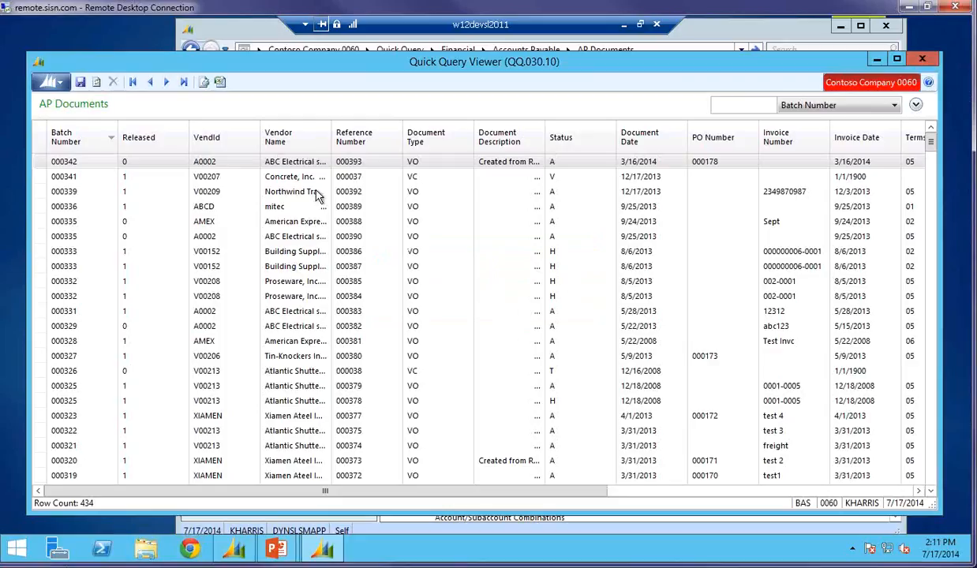
# - Remove the Company ID column from the AP Documents selected columns and check the end of the column list
pyautogui.rightClick(244, 144)
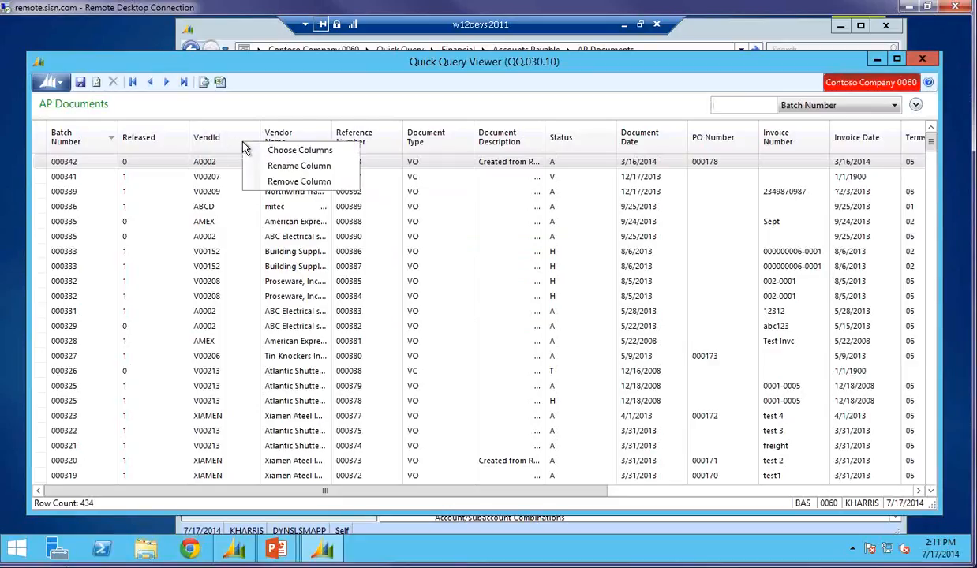
pyautogui.click(306, 152)
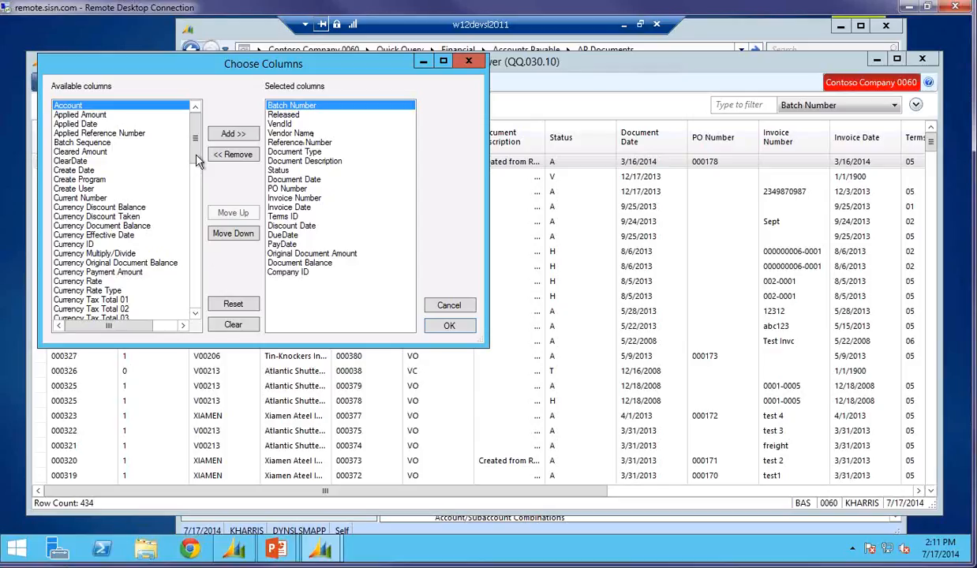
pyautogui.moveTo(197, 139); pyautogui.dragTo(194, 292)
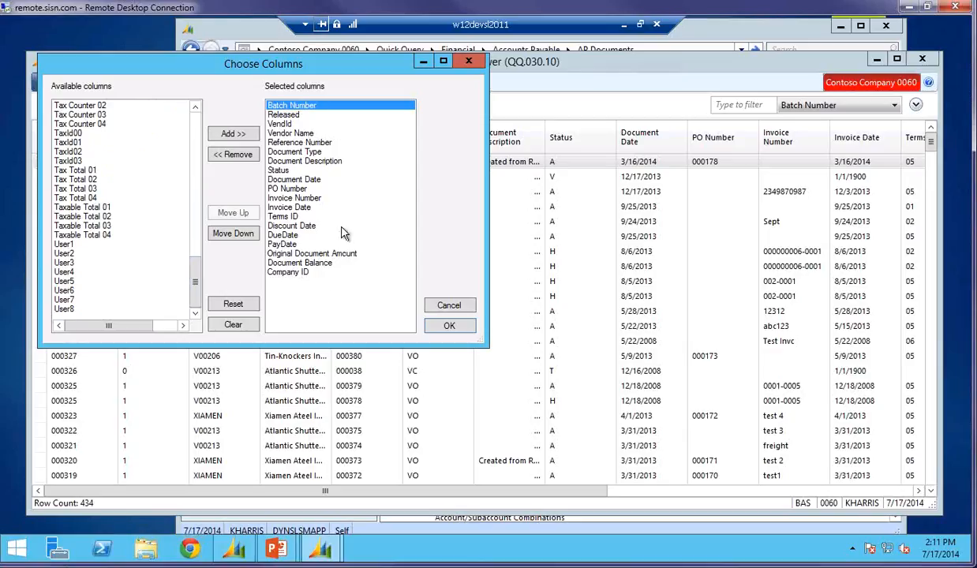
pyautogui.click(299, 273)
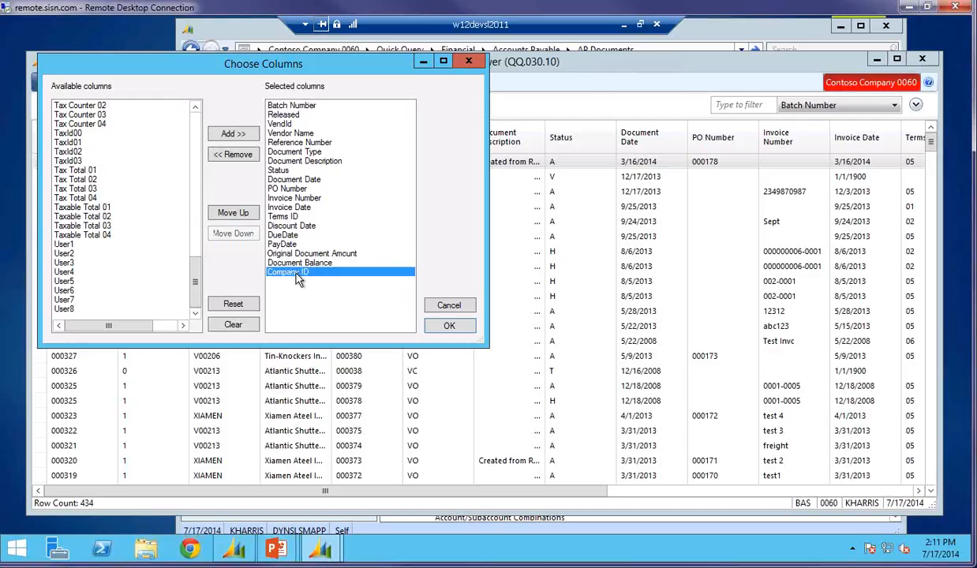
pyautogui.click(248, 156)
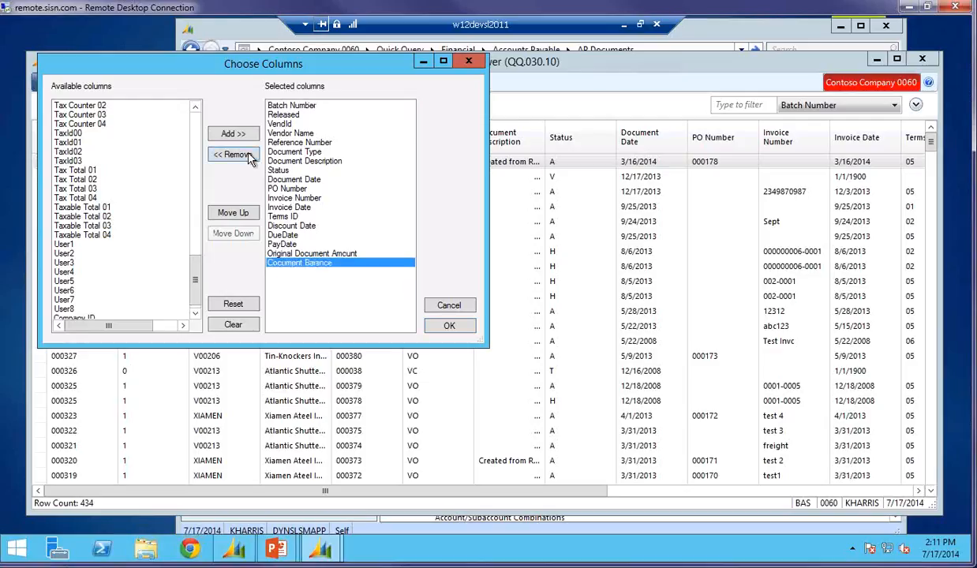
pyautogui.click(455, 331)
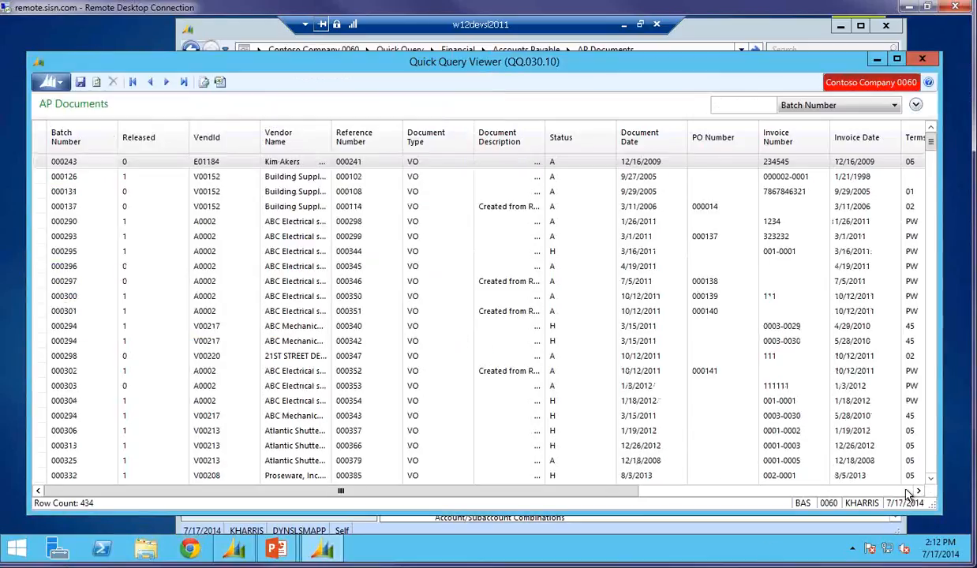
pyautogui.click(908, 492)
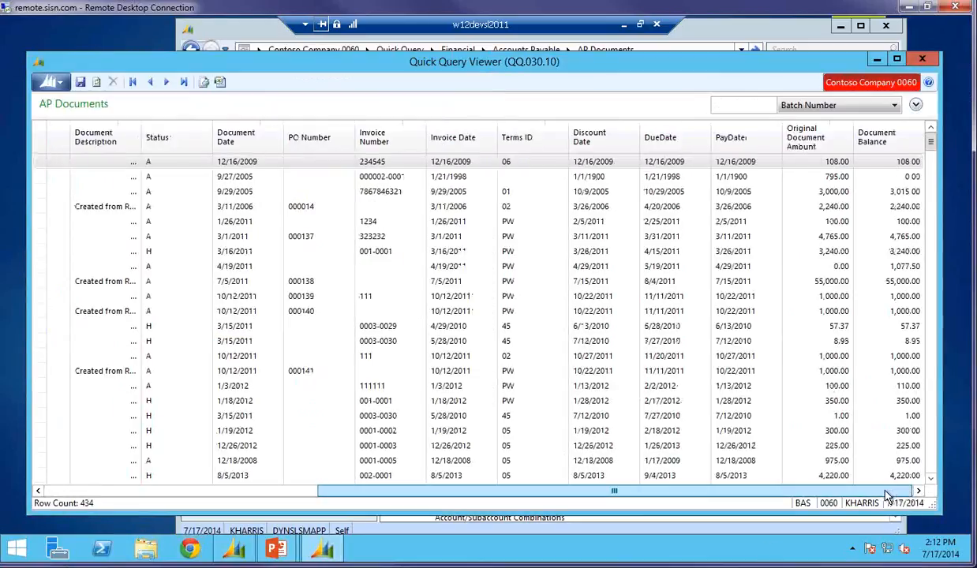
pyautogui.moveTo(885, 491); pyautogui.dragTo(394, 493)
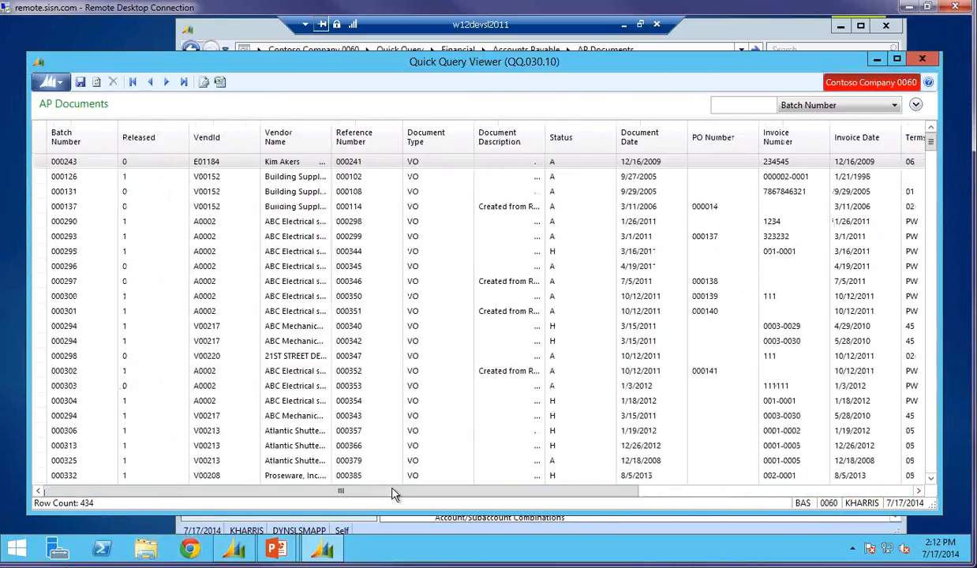
# - Reopen the column selection for AP Documents and add the Create User column
pyautogui.rightClick(227, 138)
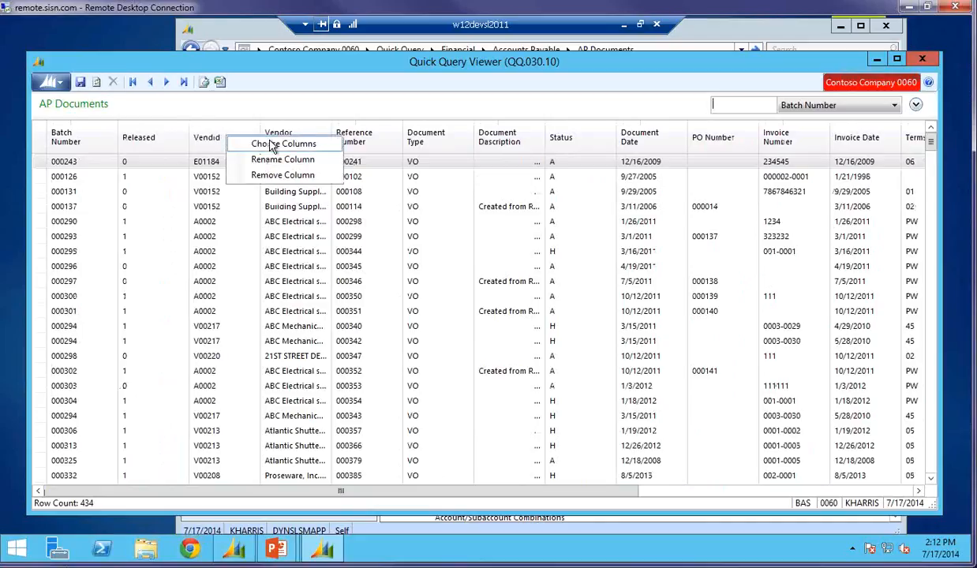
pyautogui.click(271, 144)
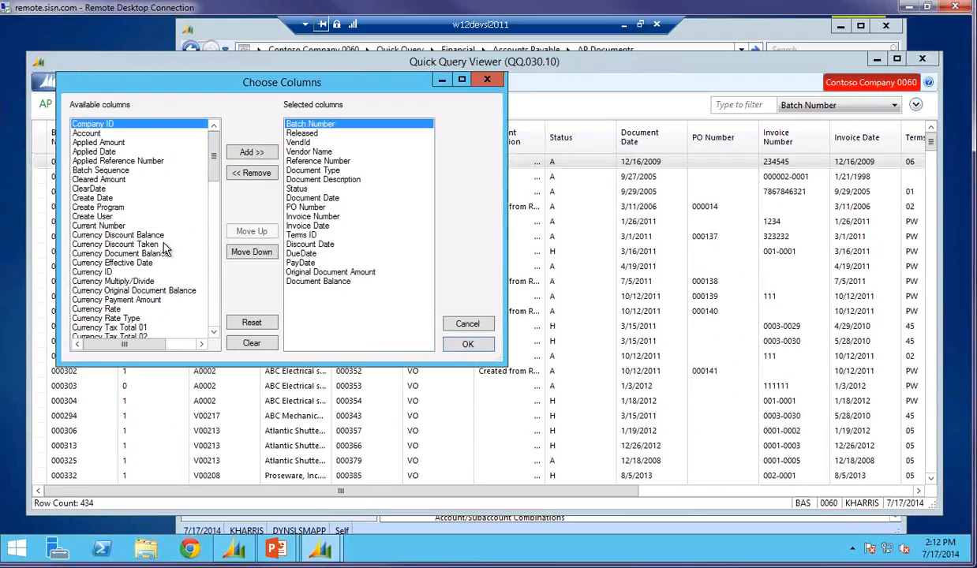
pyautogui.click(101, 218)
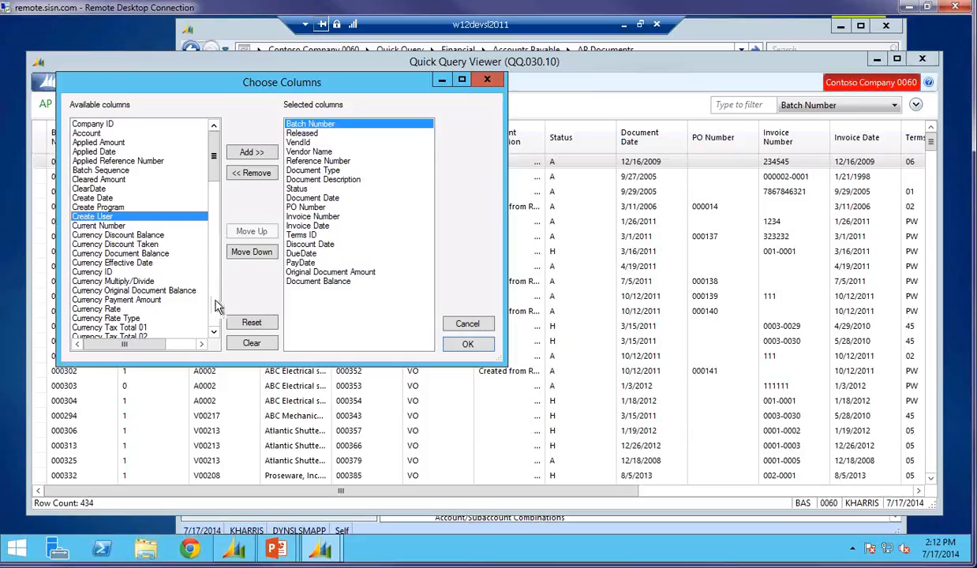
pyautogui.click(258, 153)
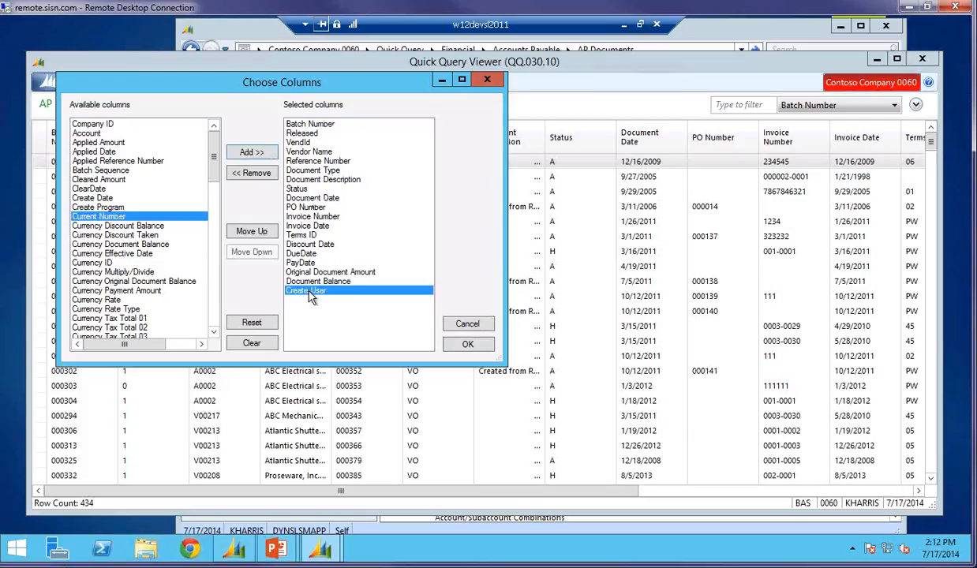
# - Move Create User up to directly after Status, apply the column order, and check it in the AP Documents list
pyautogui.click(252, 232)
pyautogui.click(254, 234)
pyautogui.click(252, 234)
pyautogui.click(253, 234)
pyautogui.click(252, 233)
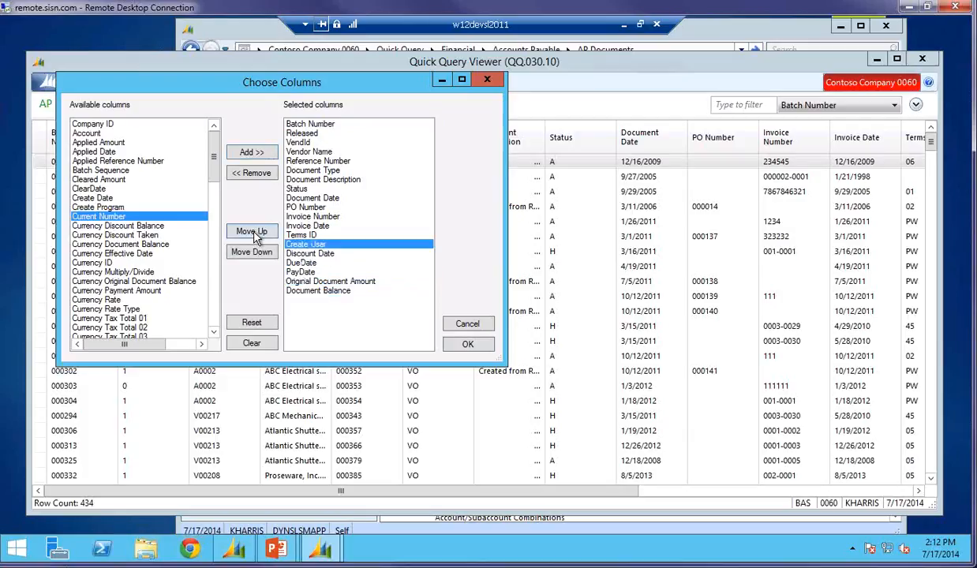
pyautogui.click(253, 234)
pyautogui.click(252, 234)
pyautogui.click(252, 234)
pyautogui.click(254, 252)
pyautogui.click(255, 252)
pyautogui.click(254, 253)
pyautogui.click(252, 233)
pyautogui.click(253, 232)
pyautogui.click(253, 232)
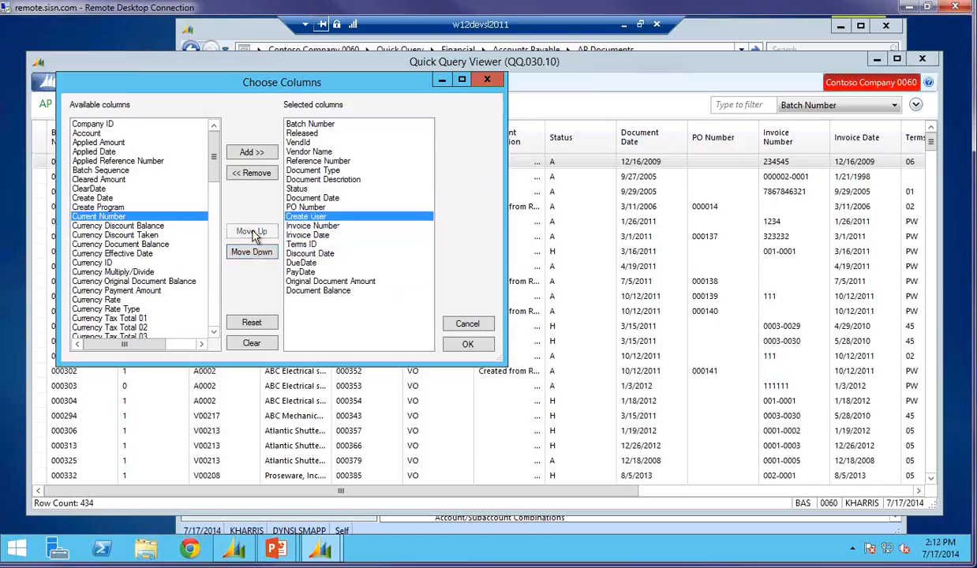
pyautogui.click(253, 232)
pyautogui.click(253, 233)
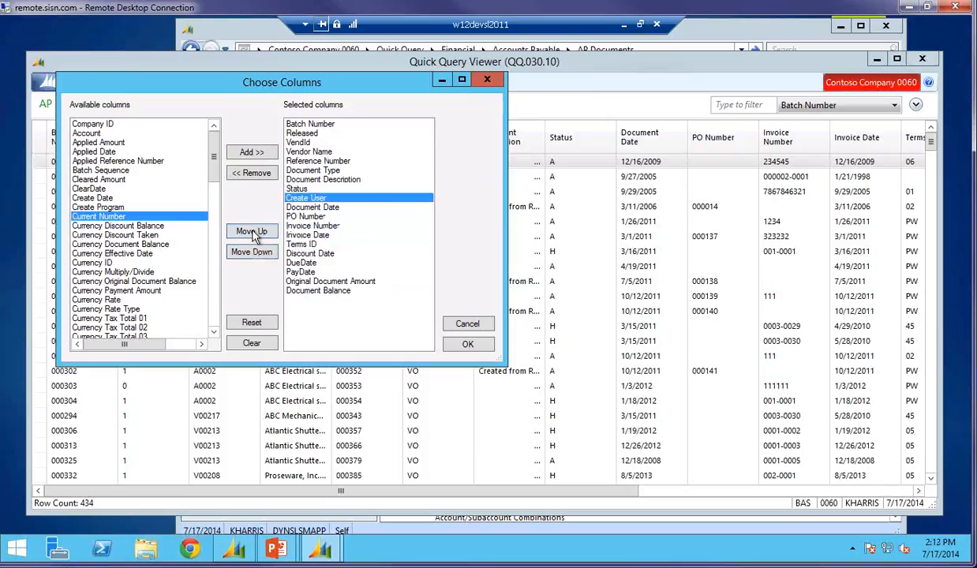
pyautogui.click(469, 345)
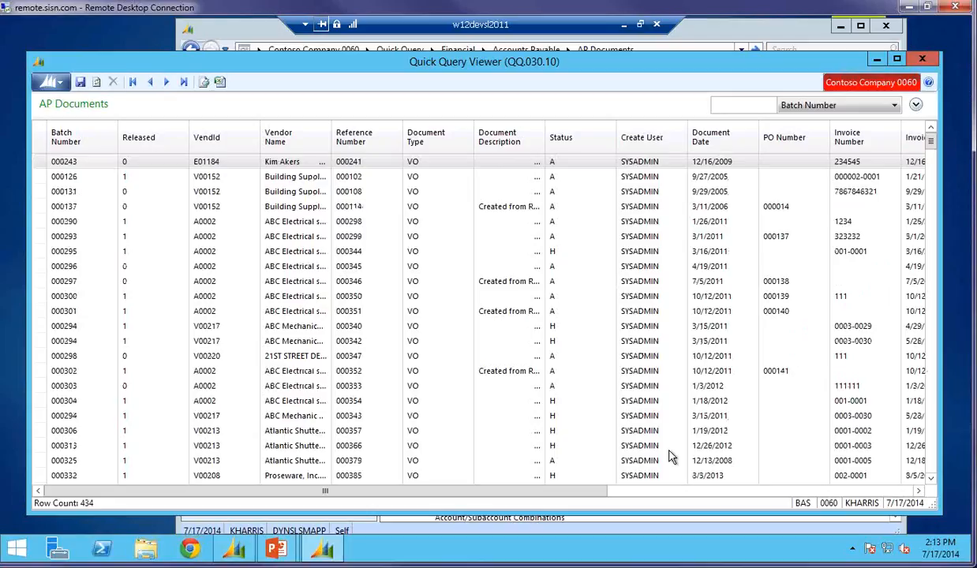
pyautogui.click(868, 491)
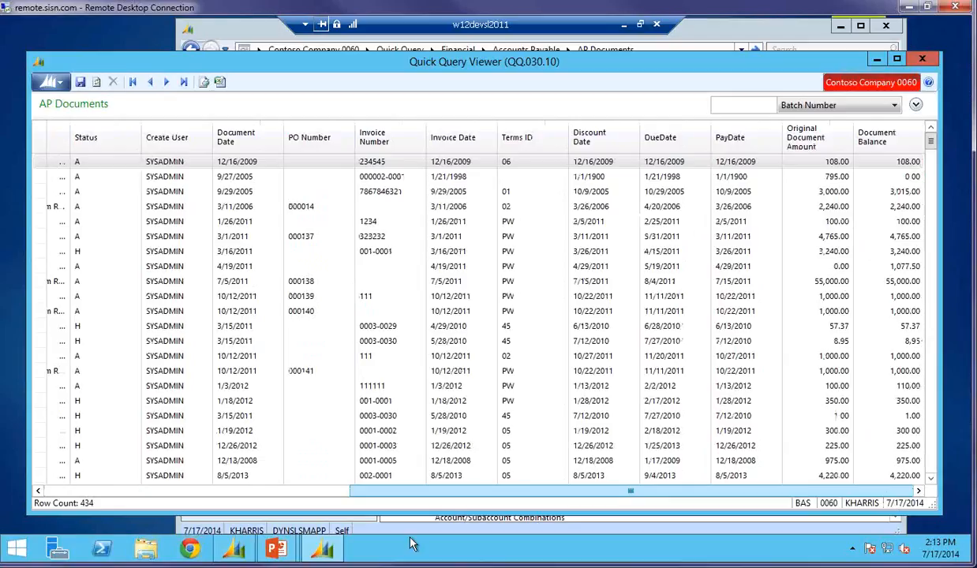
pyautogui.click(114, 492)
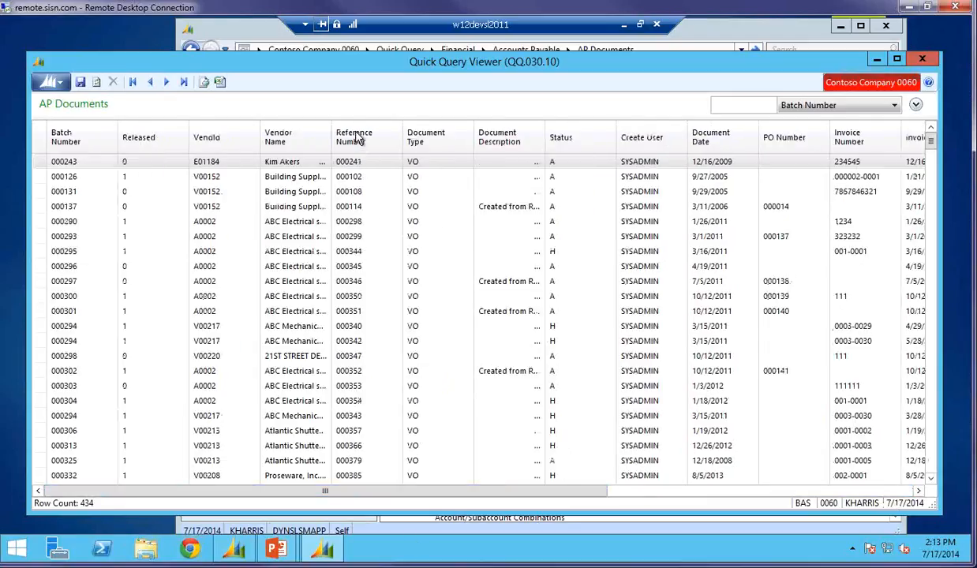
# - Review the available and selected columns for AP Documents and accept the current selection
pyautogui.rightClick(303, 135)
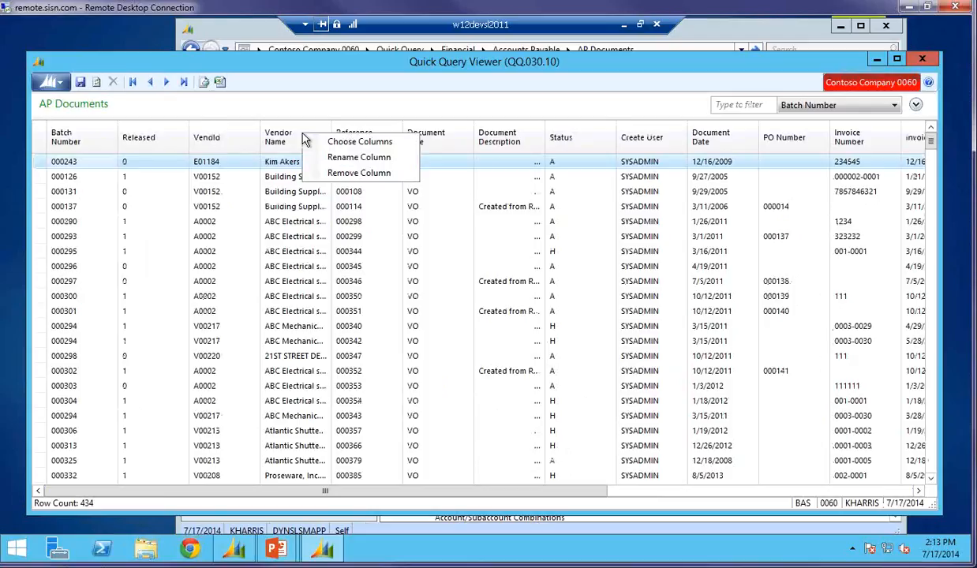
pyautogui.click(363, 145)
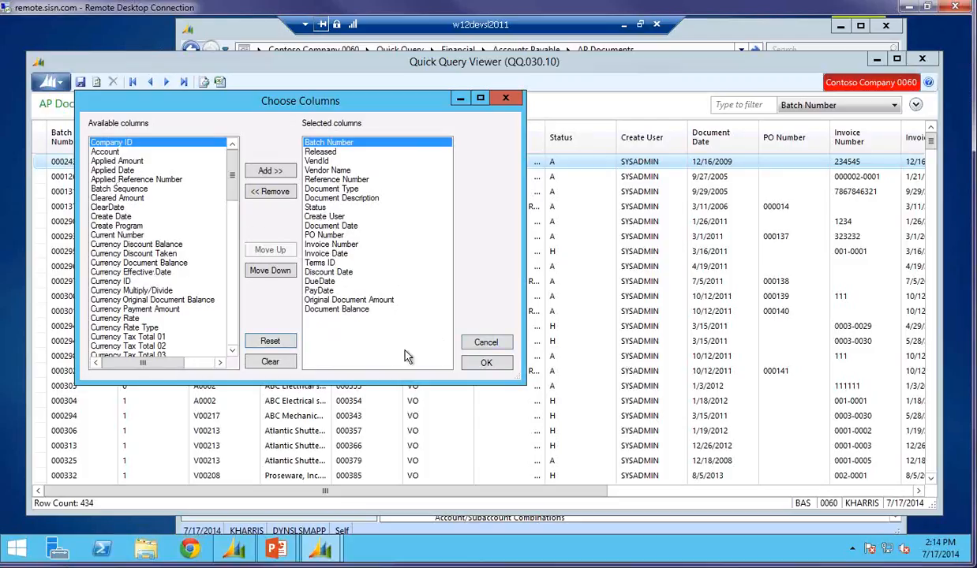
pyautogui.click(477, 367)
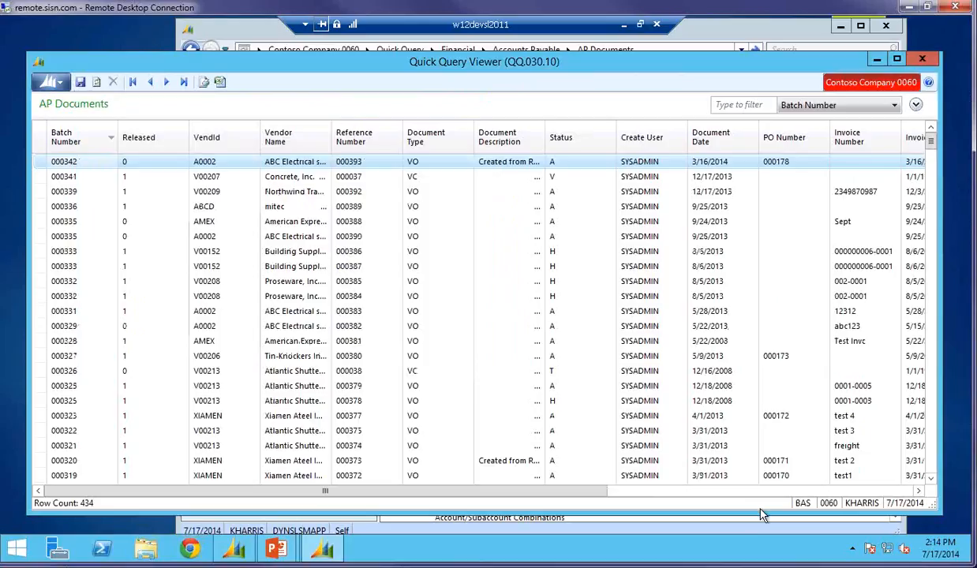
# - Clear the AP Documents column selection, reset it to the previous columns, and accept
pyautogui.rightClick(529, 145)
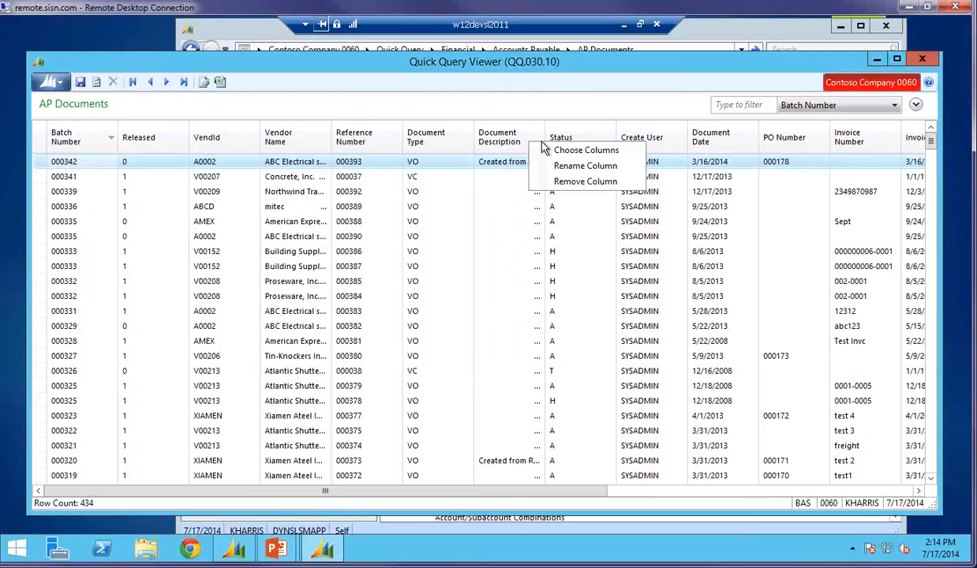
pyautogui.click(577, 152)
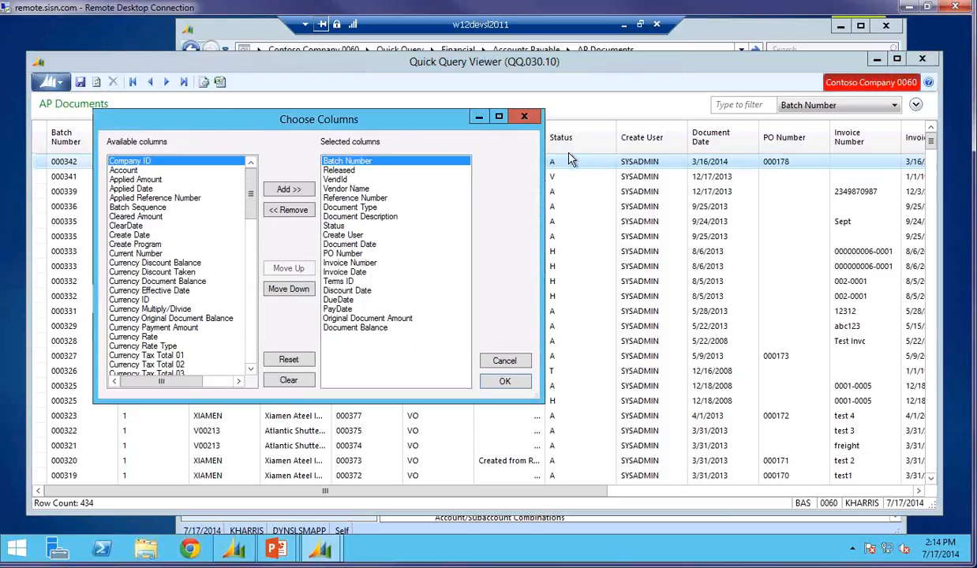
pyautogui.click(291, 380)
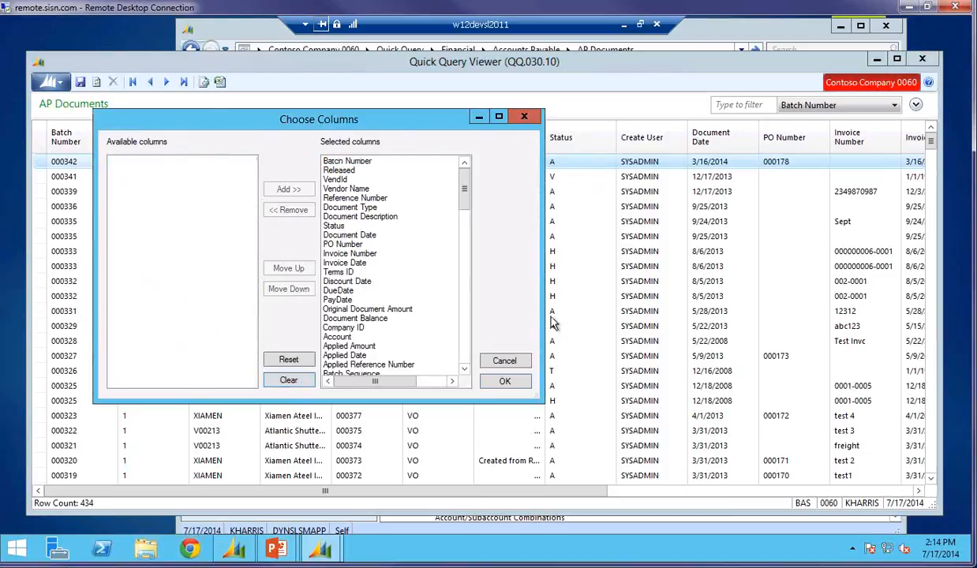
pyautogui.scroll(-1, 465, 233)
pyautogui.moveTo(463, 228); pyautogui.dragTo(464, 164)
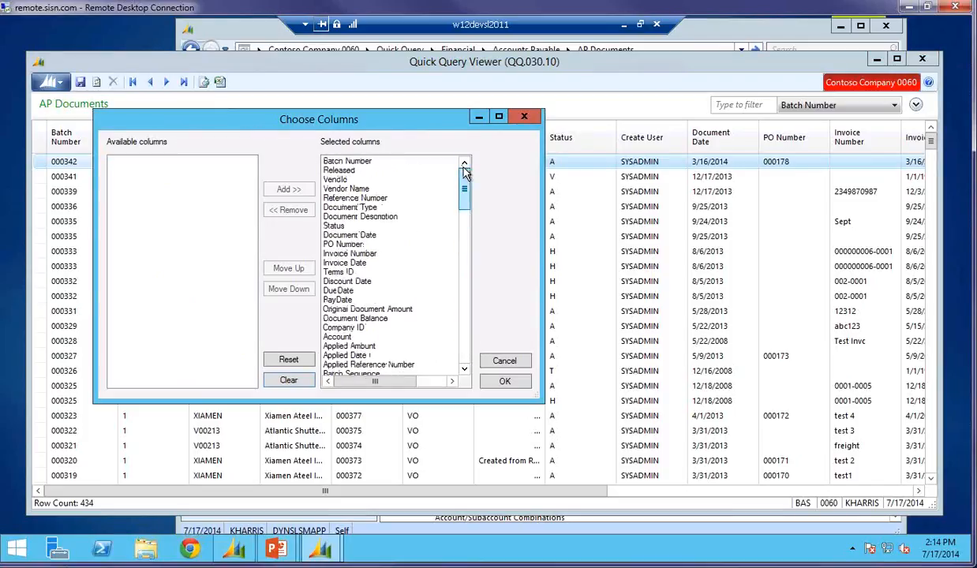
pyautogui.click(355, 319)
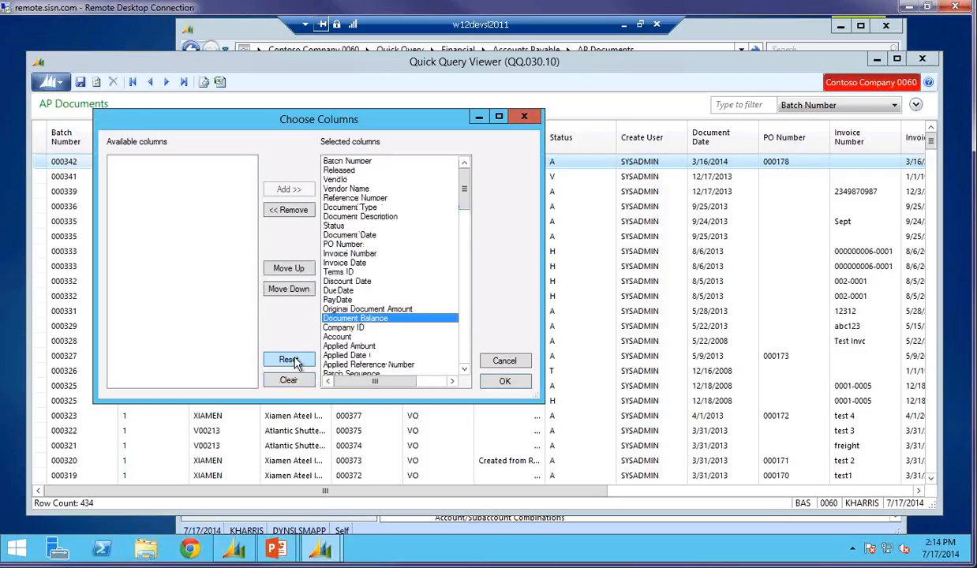
pyautogui.click(291, 360)
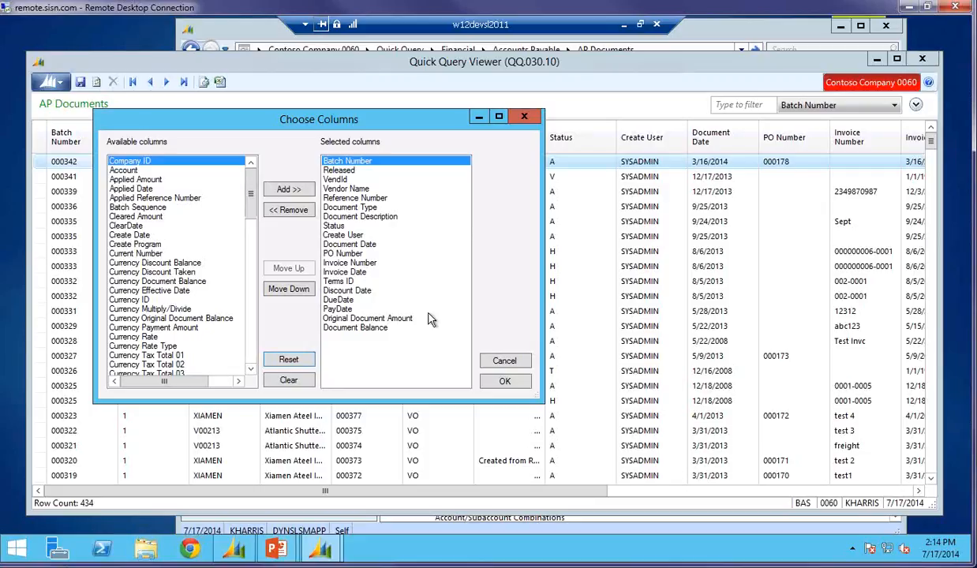
pyautogui.click(502, 384)
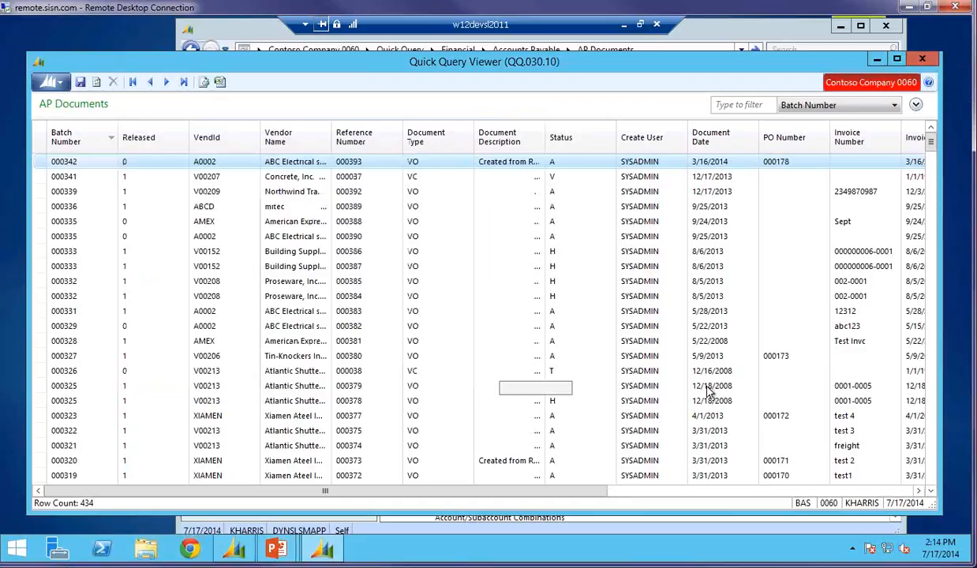
# - Expand the filter area, add a Batch Number contains filter row, and review the fields it can filter on
pyautogui.click(907, 491)
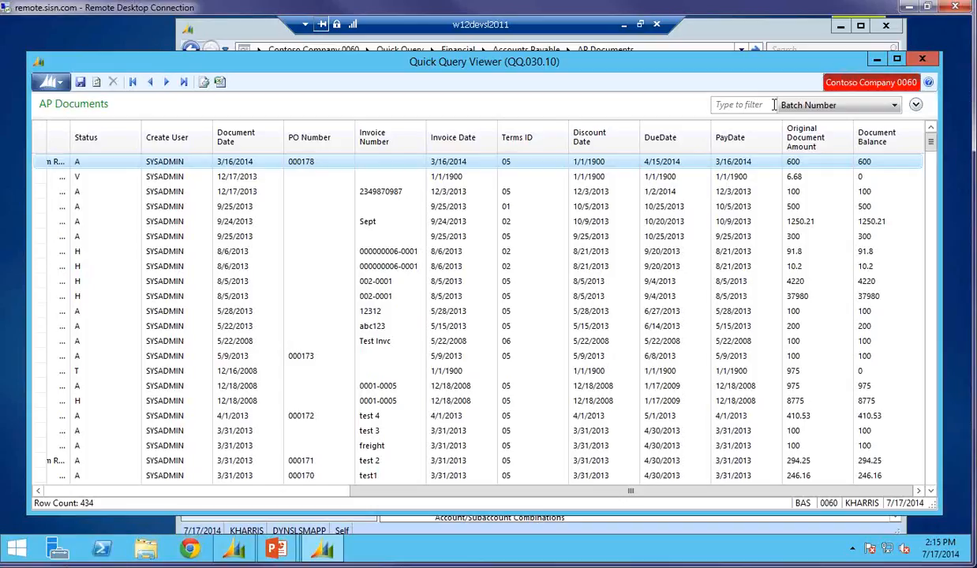
pyautogui.click(917, 105)
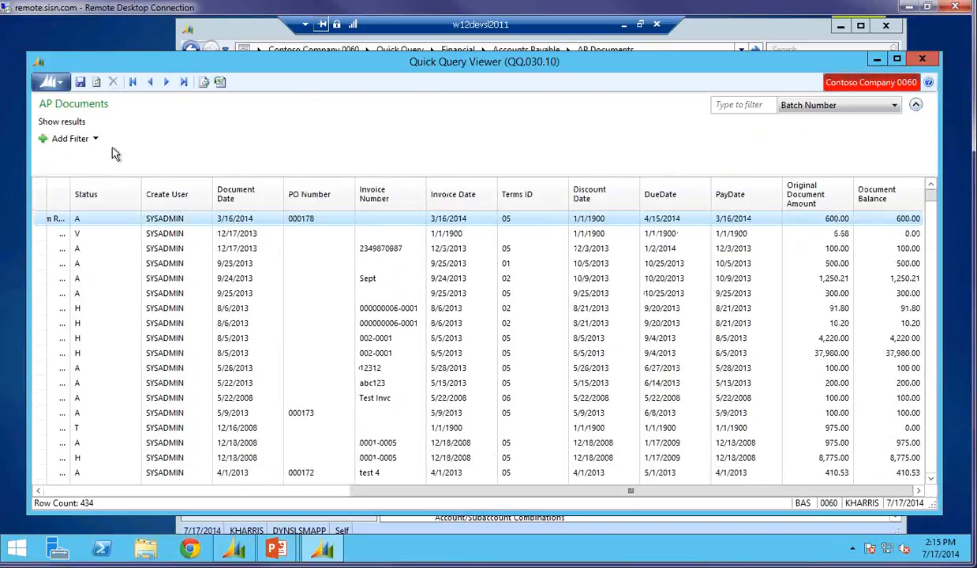
pyautogui.click(45, 142)
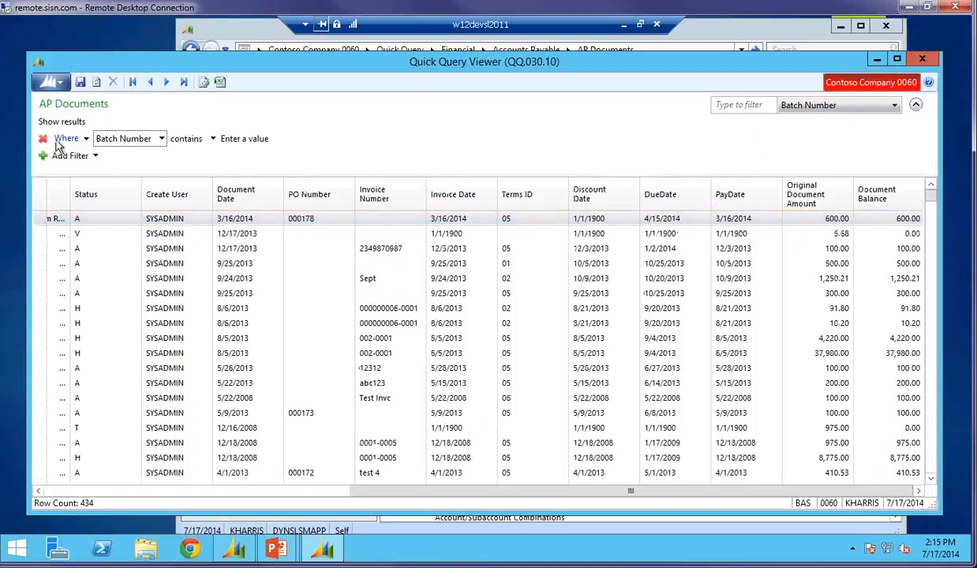
pyautogui.click(161, 139)
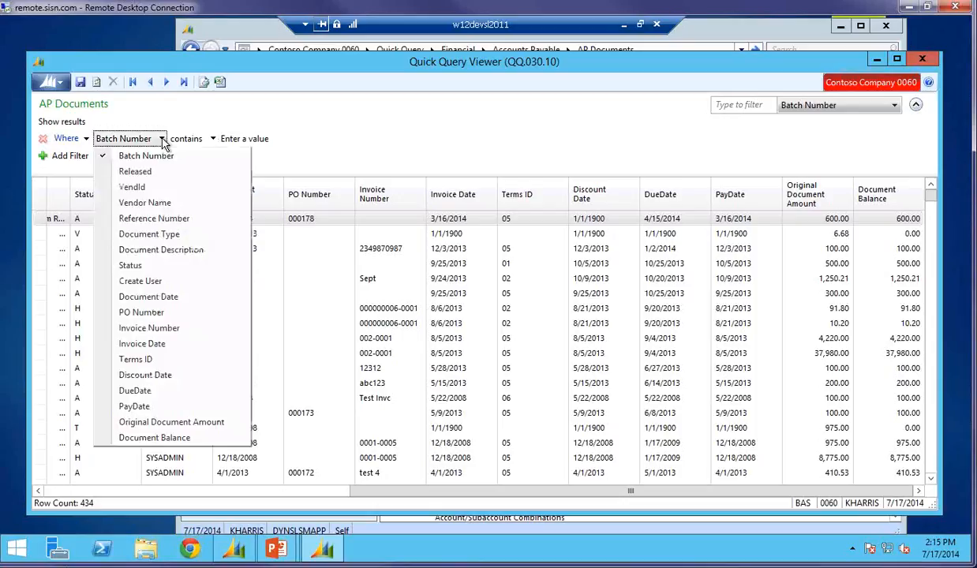
pyautogui.click(163, 142)
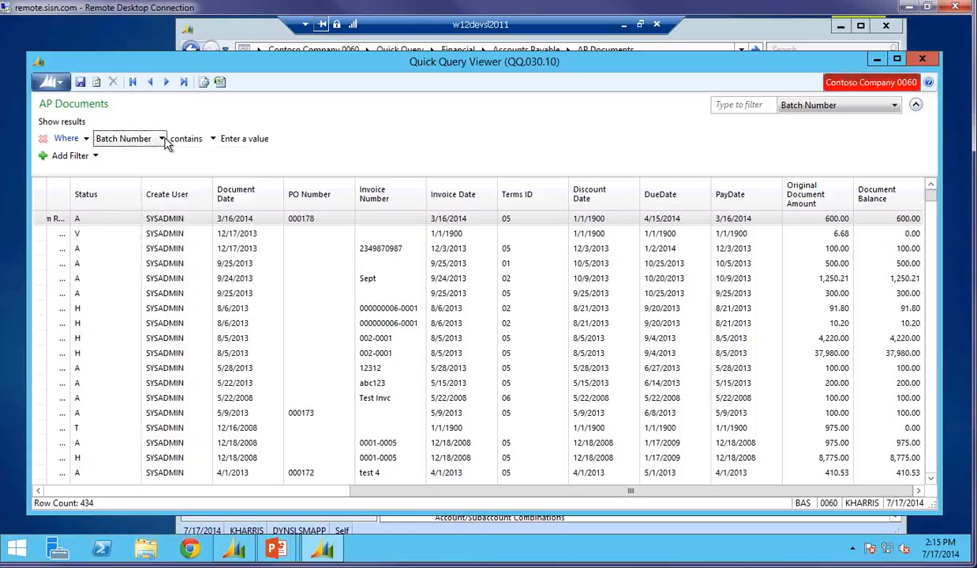
# - Collapse the filter area and quick-filter the AP Documents list by VendId with the value a0002
pyautogui.click(917, 105)
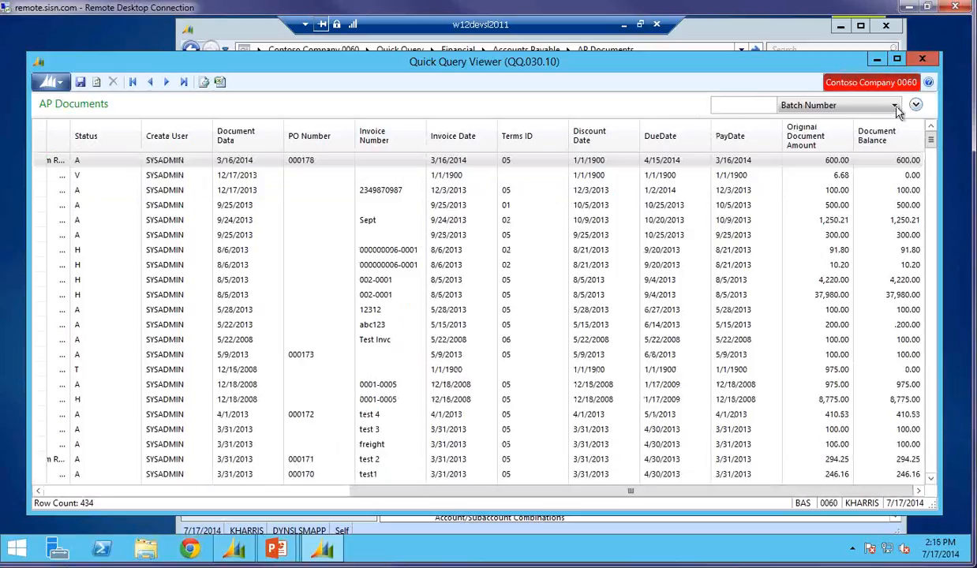
pyautogui.click(896, 107)
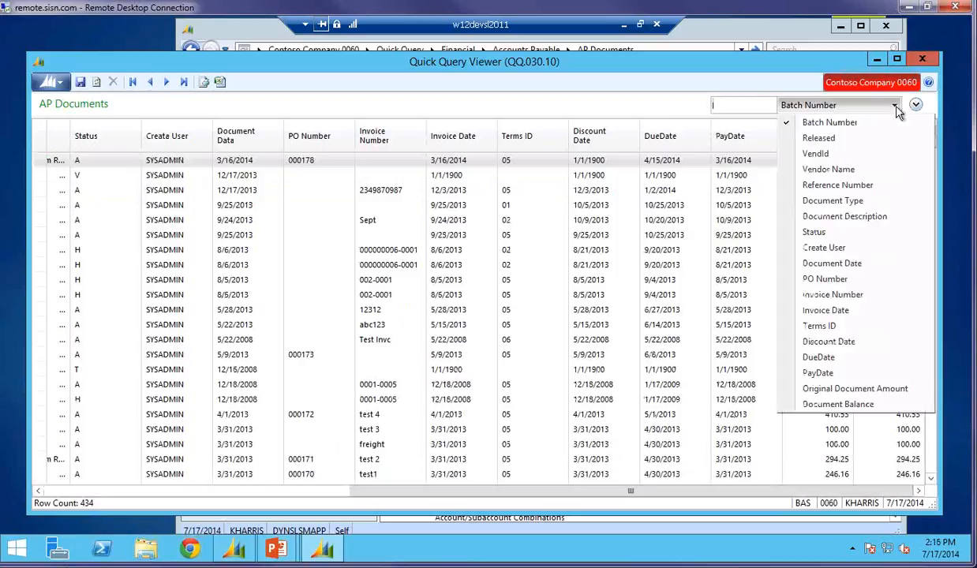
pyautogui.click(829, 161)
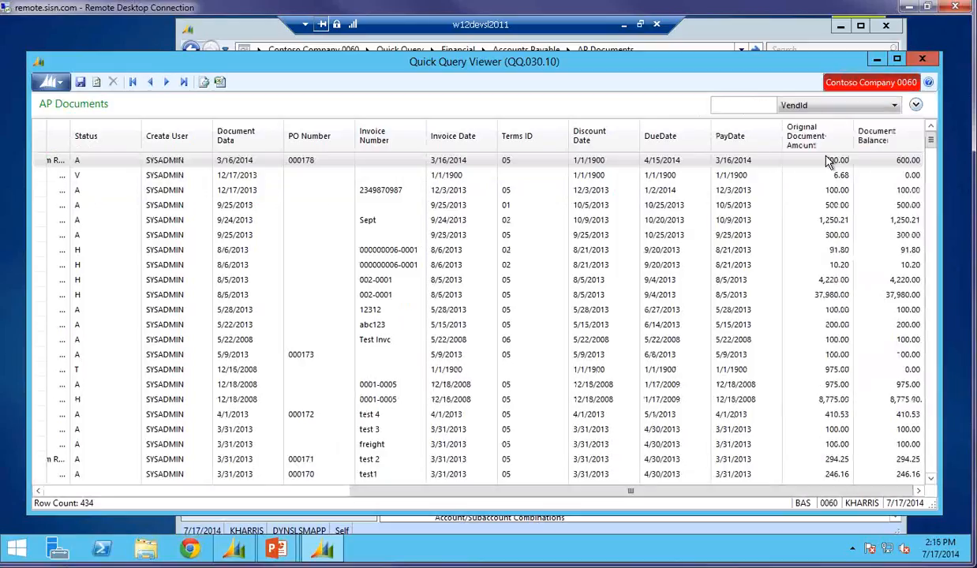
pyautogui.click(736, 108)
pyautogui.write('a000')
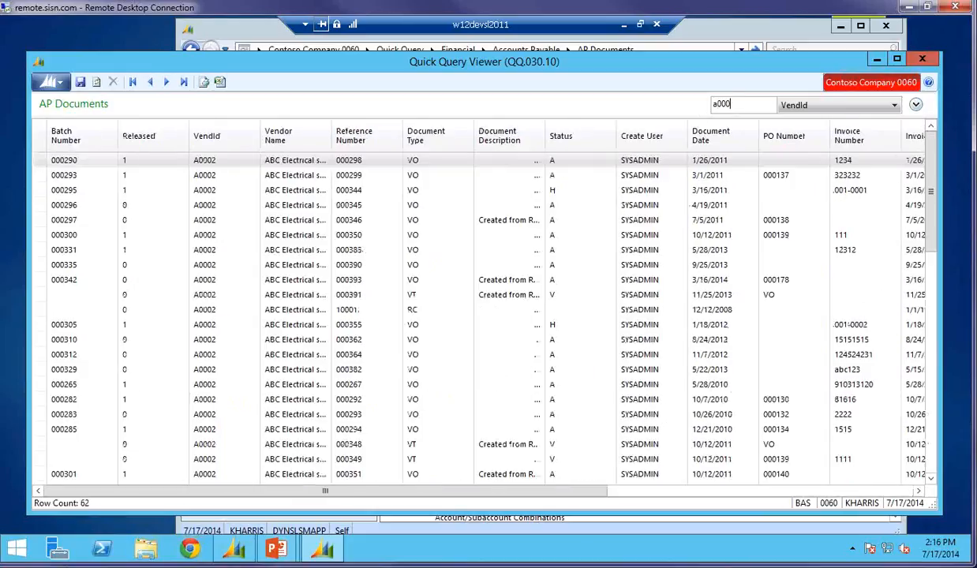
pyautogui.write('2')
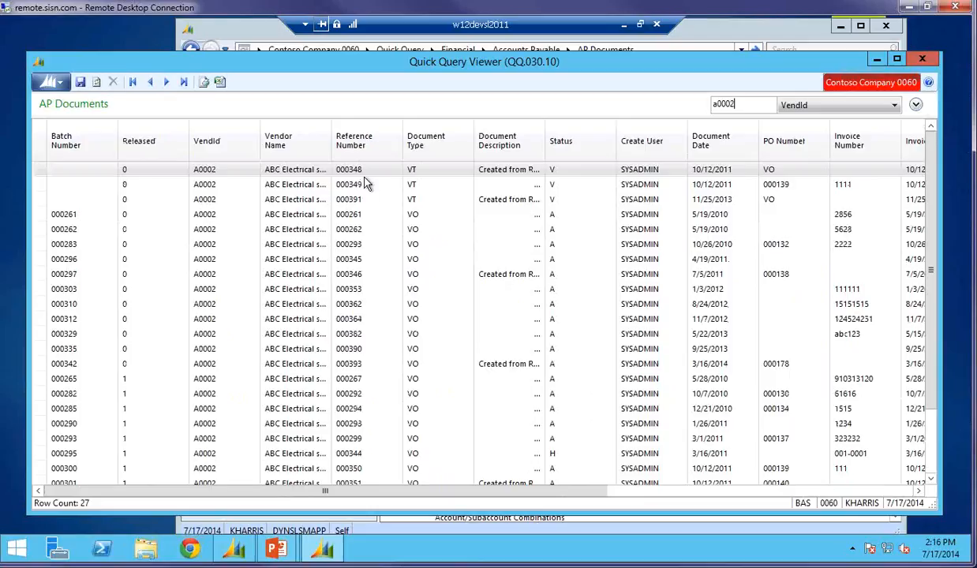
# - Expand the filter area and set its row to Original Document Amount is greater than and includes 25.00
pyautogui.click(916, 105)
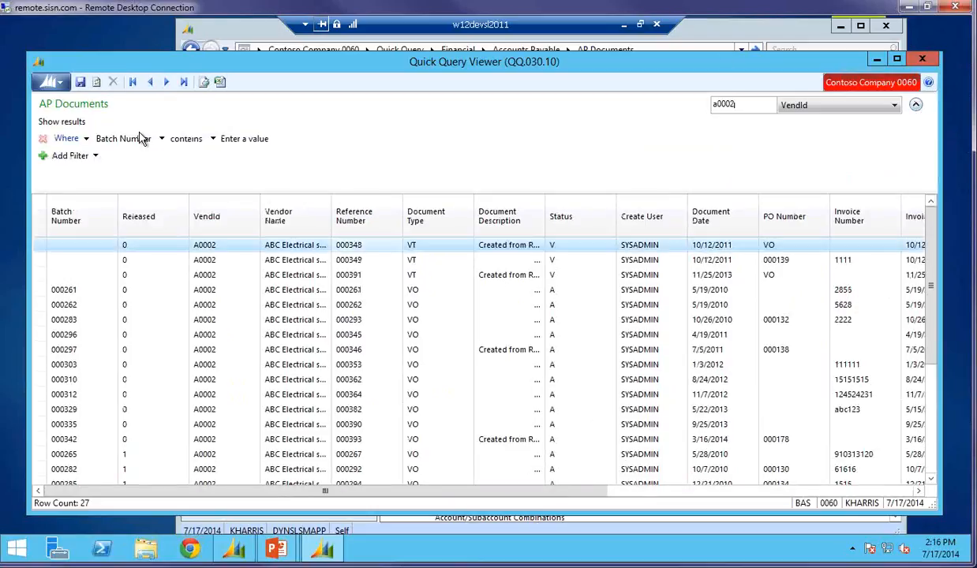
pyautogui.click(161, 139)
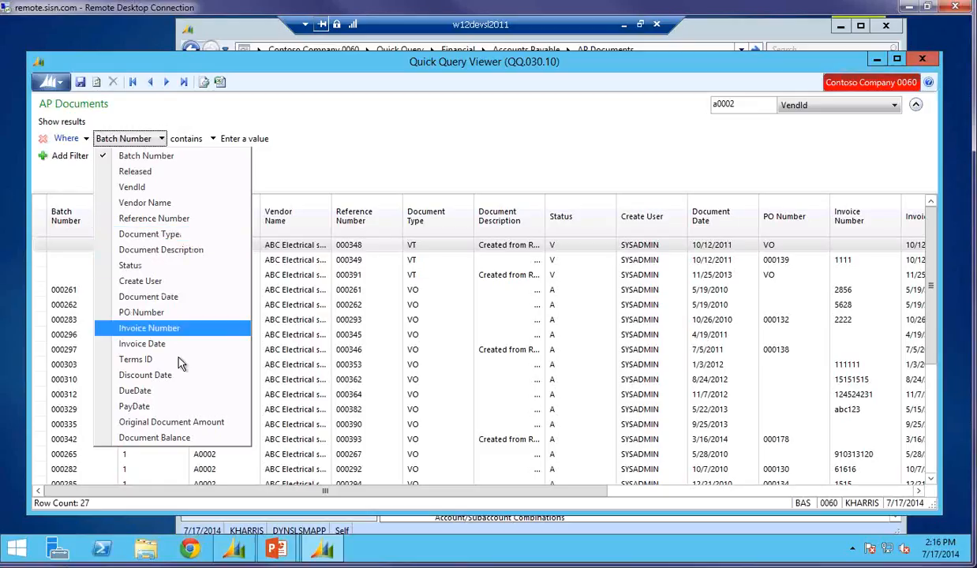
pyautogui.click(171, 423)
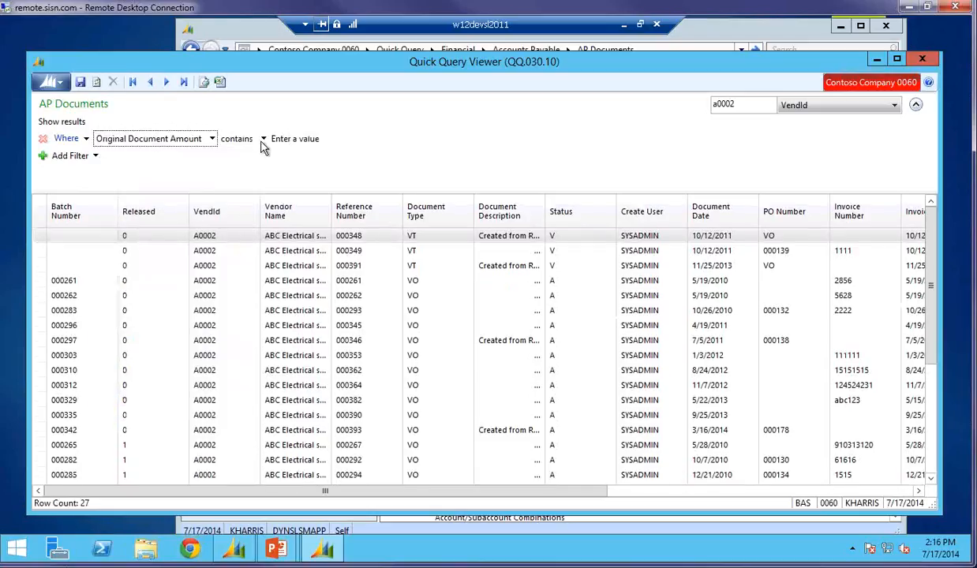
pyautogui.click(263, 140)
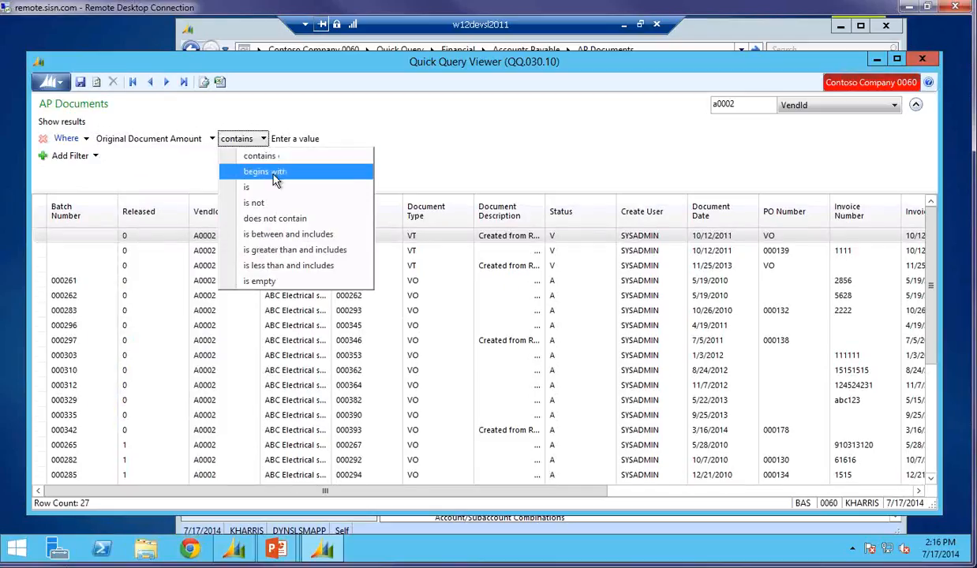
pyautogui.click(289, 252)
pyautogui.click(376, 142)
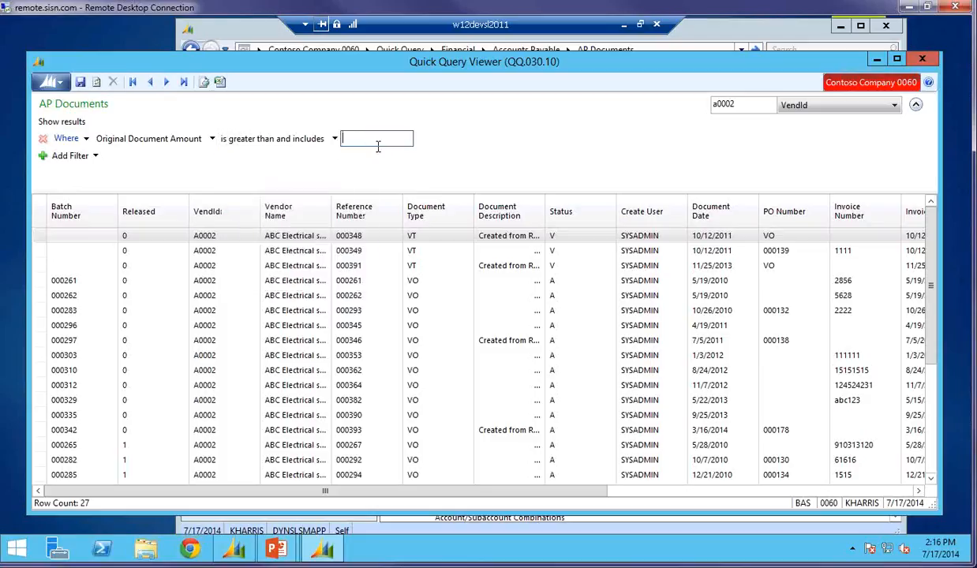
pyautogui.write('2500')
pyautogui.press('Tab')
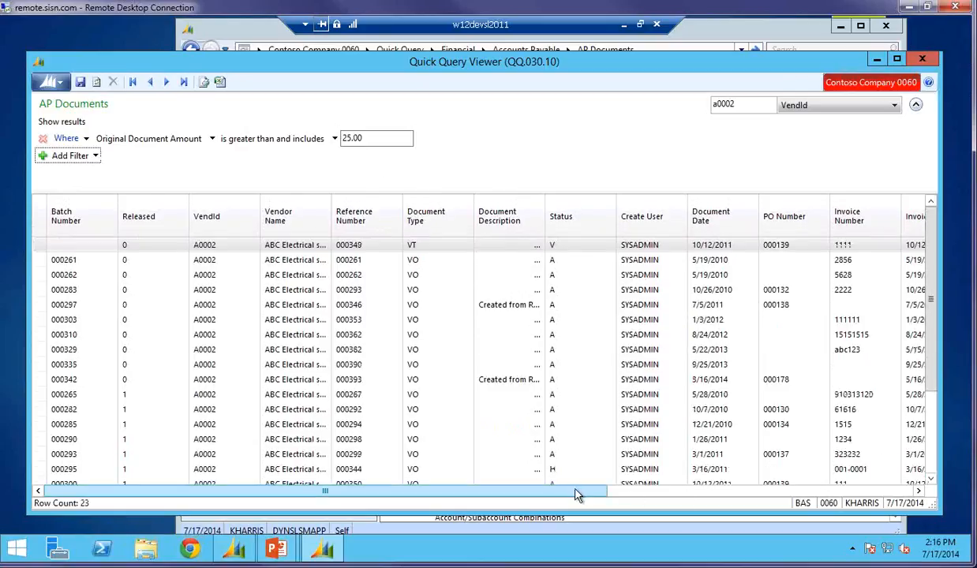
# - Examine the filtered AP documents across all columns, checking the original document amounts and document balances
pyautogui.hscroll(3, 608, 495)
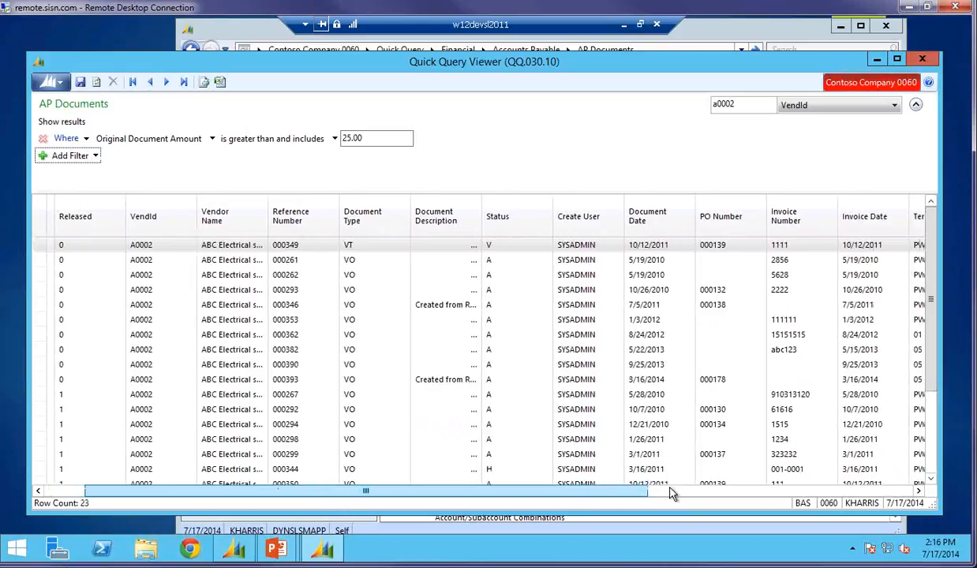
pyautogui.hscroll(4, 675, 493)
pyautogui.hscroll(4, 709, 488)
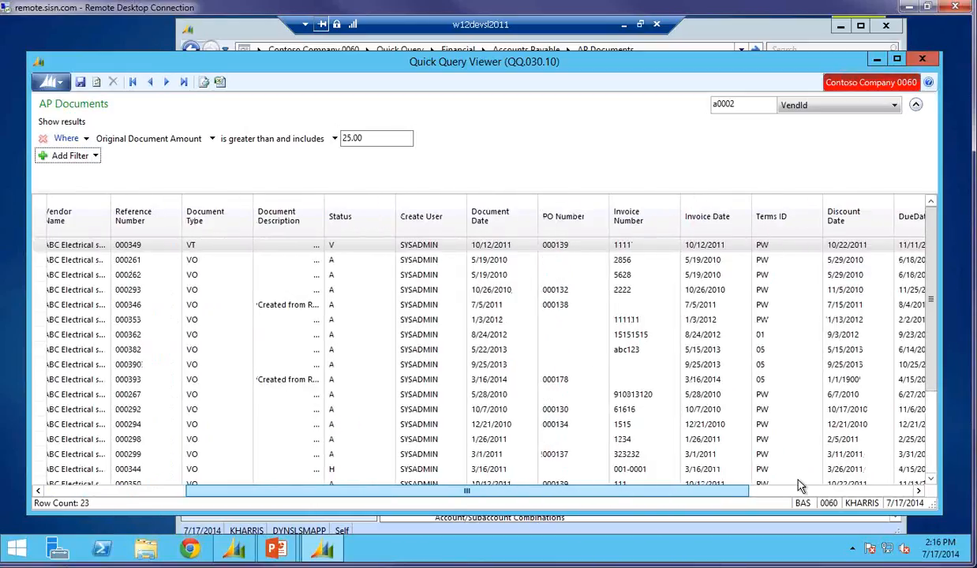
pyautogui.hscroll(10, 868, 484)
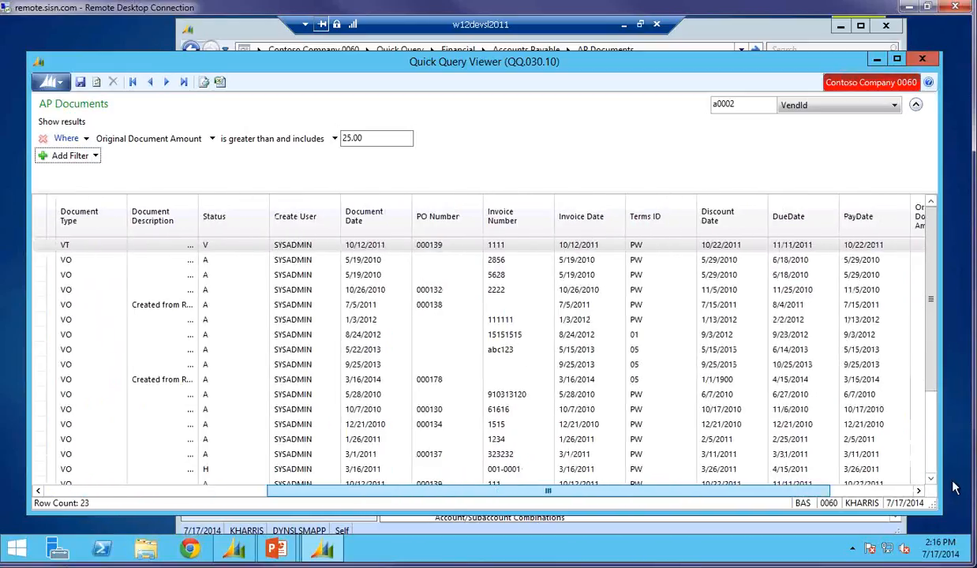
pyautogui.hscroll(1, 954, 491)
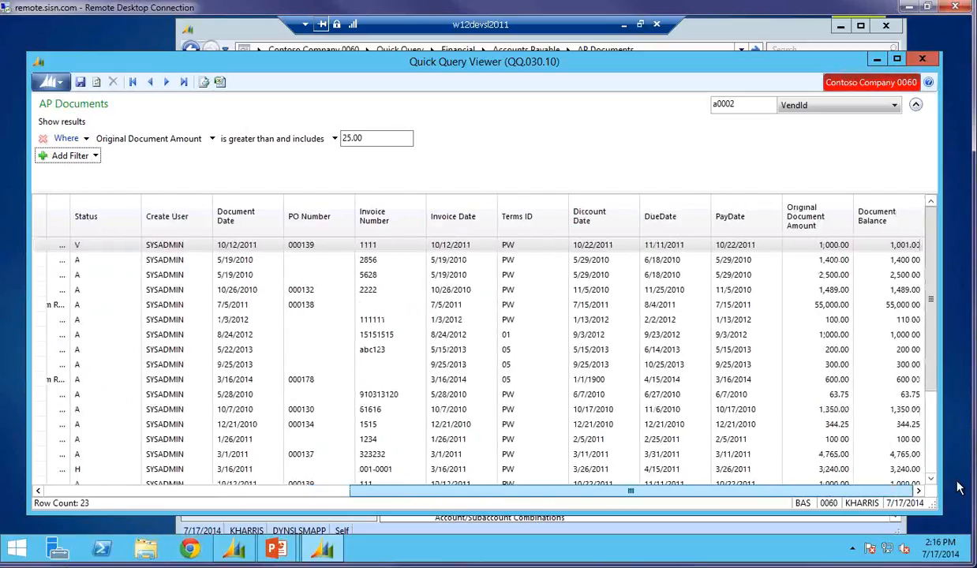
pyautogui.hscroll(-20, 912, 495)
pyautogui.hscroll(20, 912, 494)
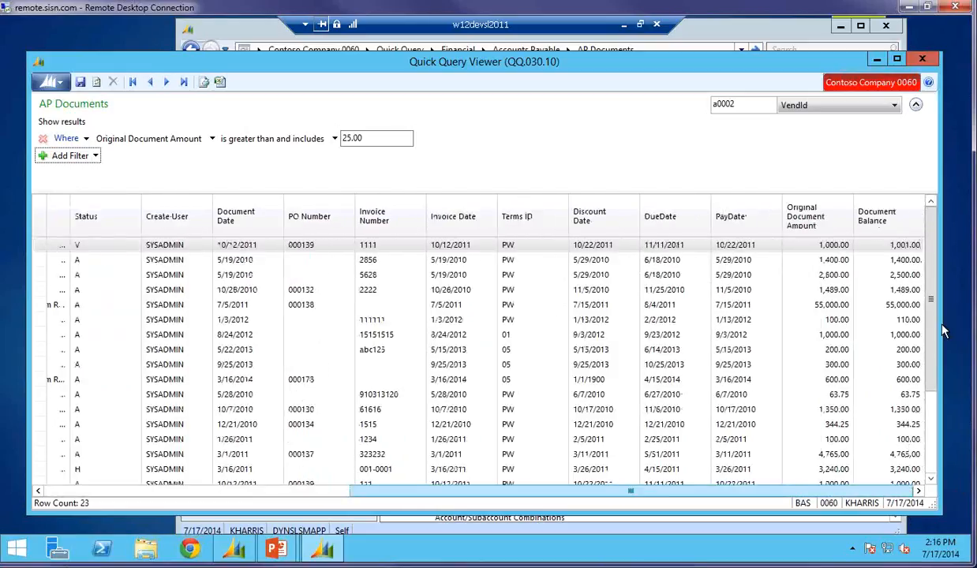
pyautogui.moveTo(933, 267); pyautogui.dragTo(942, 215)
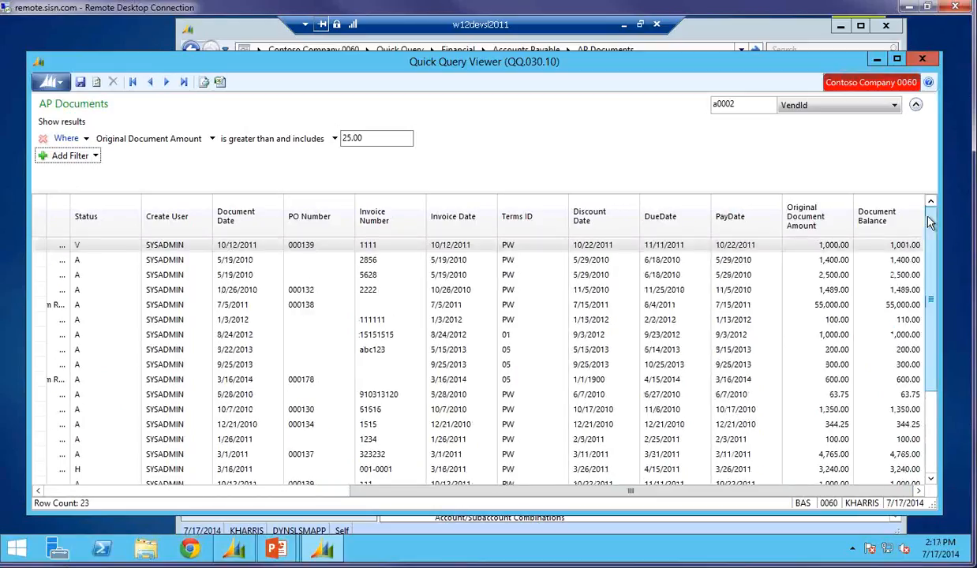
pyautogui.click(73, 491)
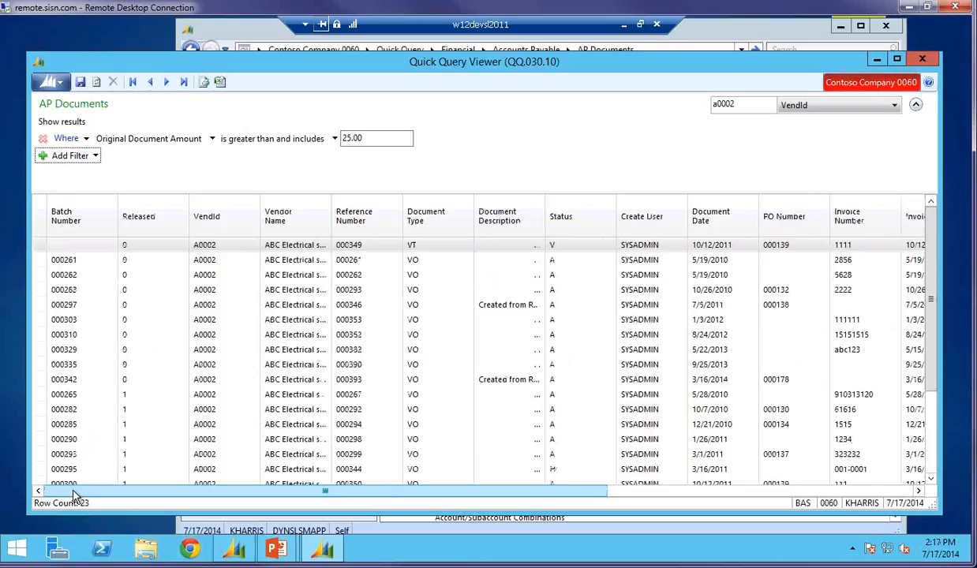
# - Add a second filter row joined with And, set it to Released is 1, and apply it to the list
pyautogui.click(96, 157)
pyautogui.click(124, 172)
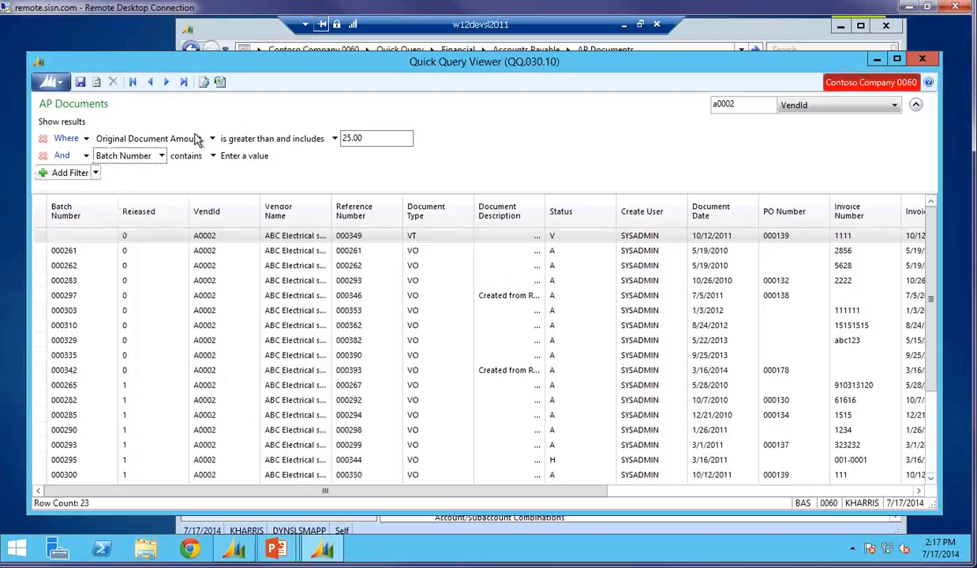
pyautogui.click(161, 155)
pyautogui.click(147, 192)
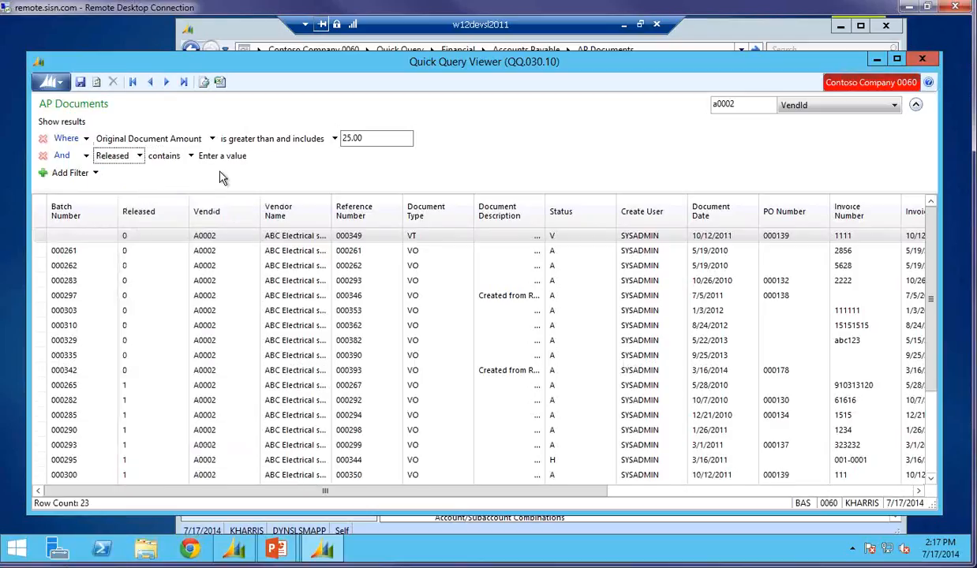
pyautogui.click(191, 157)
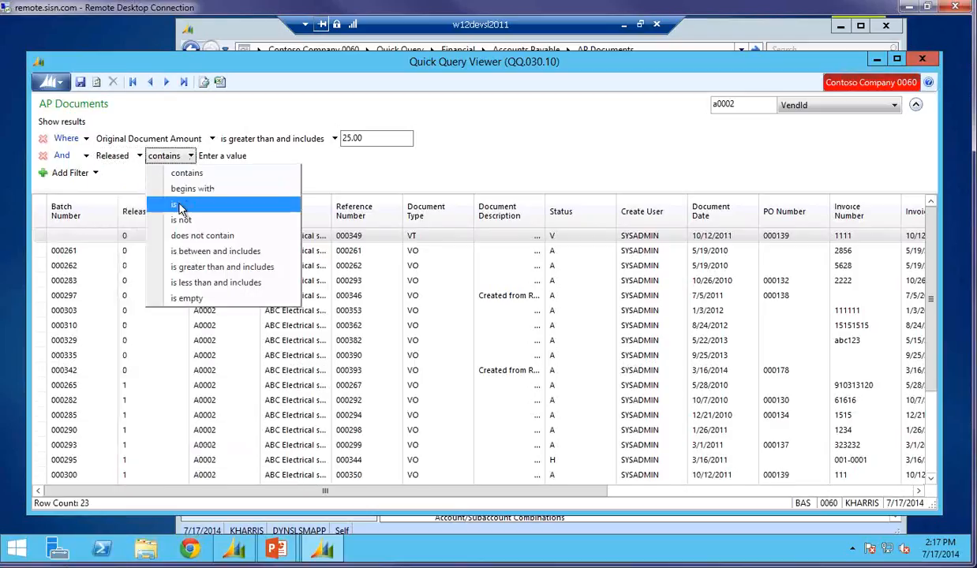
pyautogui.click(180, 204)
pyautogui.click(225, 160)
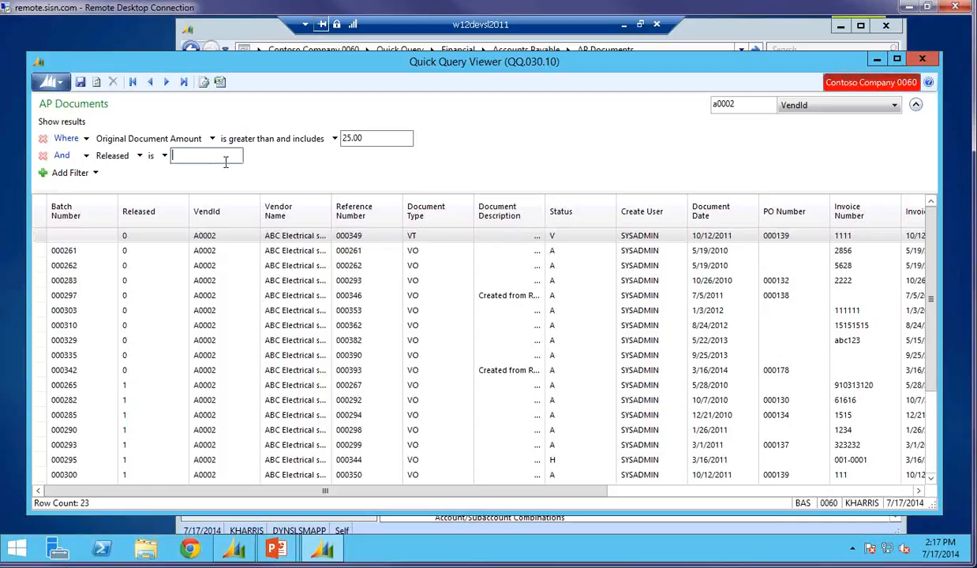
pyautogui.write('1')
pyautogui.click(88, 240)
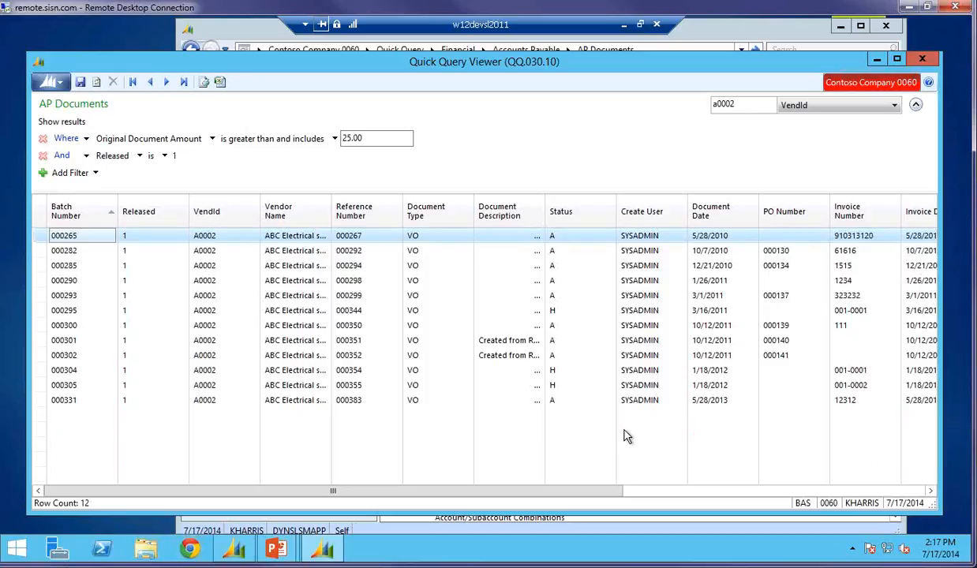
# - Review the joining options for an additional filter and remove the Released filter row
pyautogui.click(95, 173)
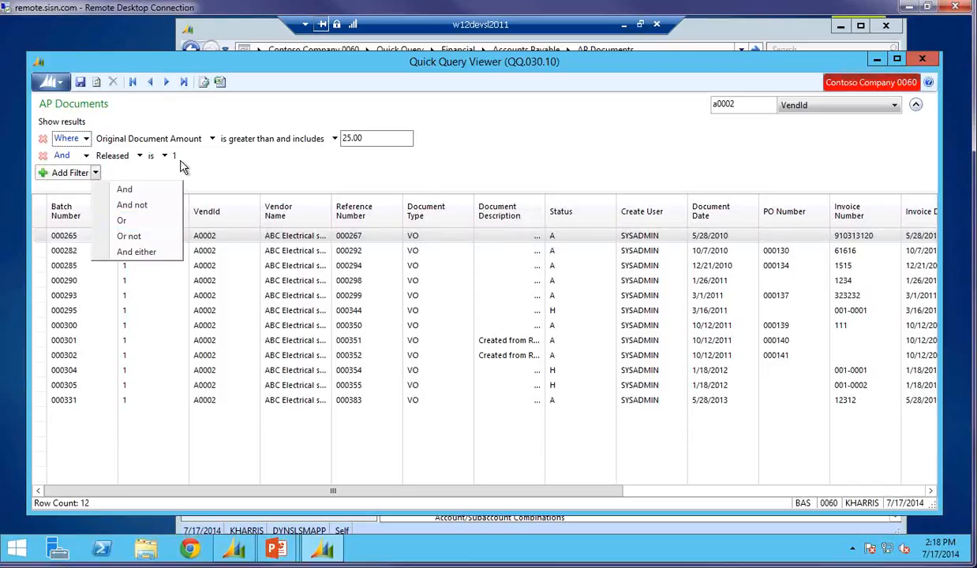
pyautogui.click(43, 156)
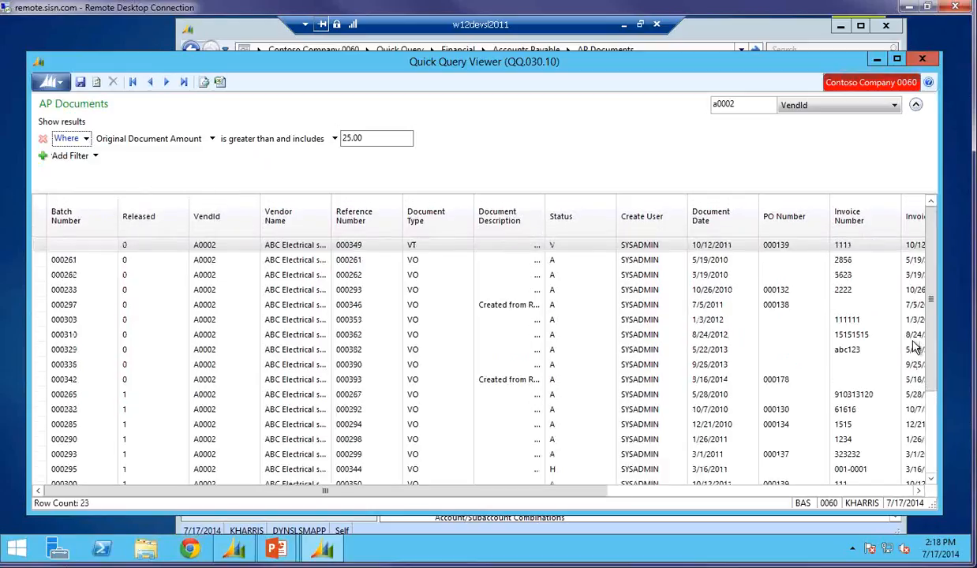
# - Collapse the filter area, export the filtered AP Documents list to Excel, and look through the exported columns
pyautogui.click(918, 106)
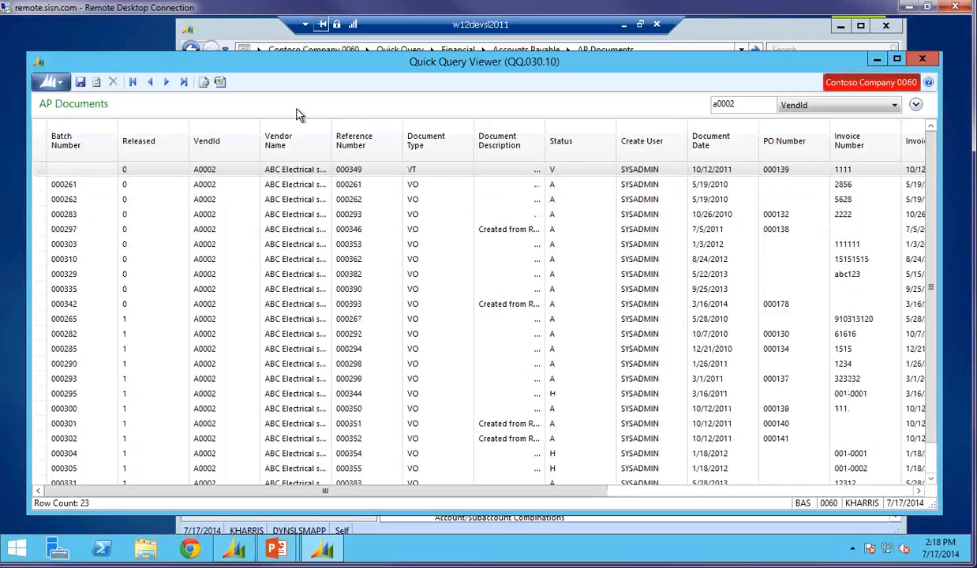
pyautogui.click(221, 84)
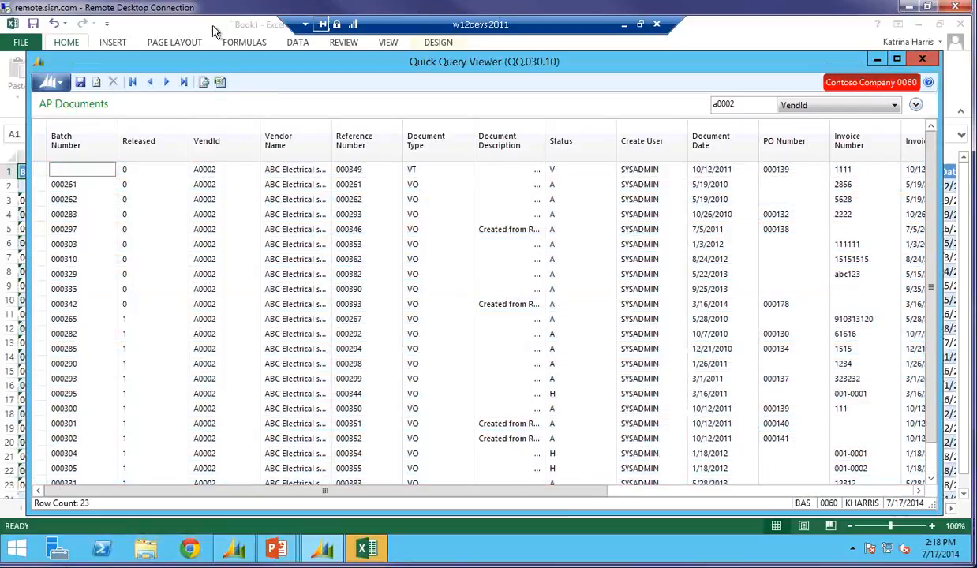
pyautogui.click(213, 31)
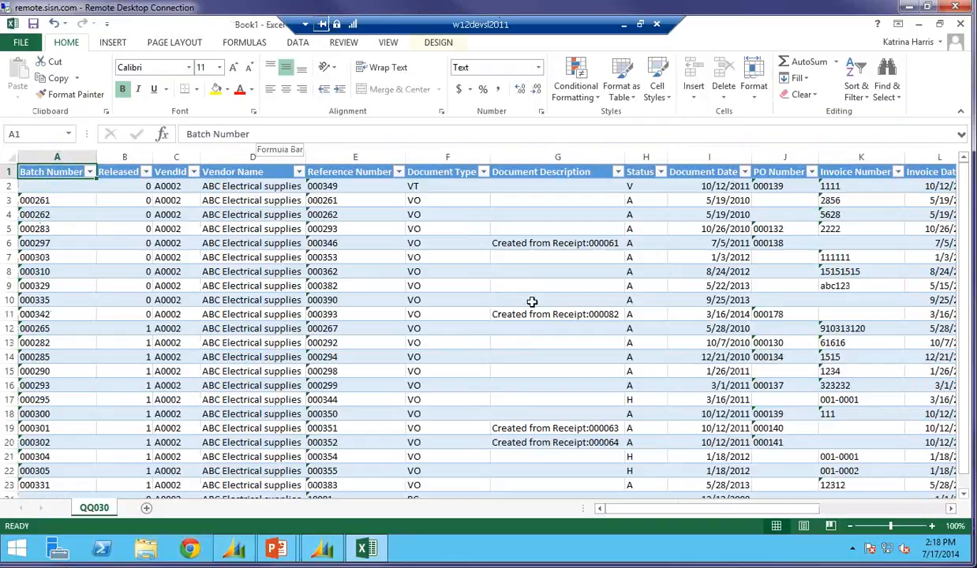
pyautogui.click(931, 511)
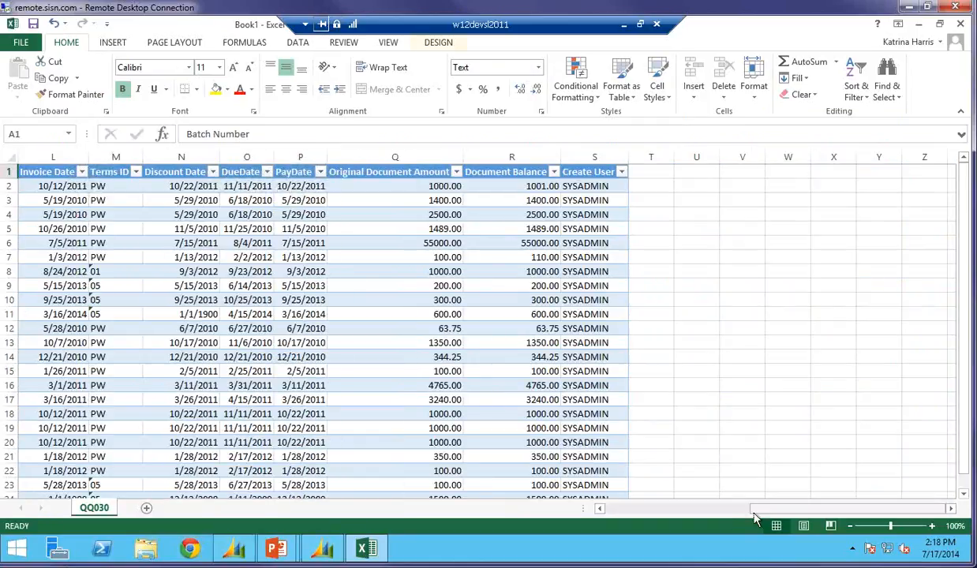
pyautogui.click(666, 509)
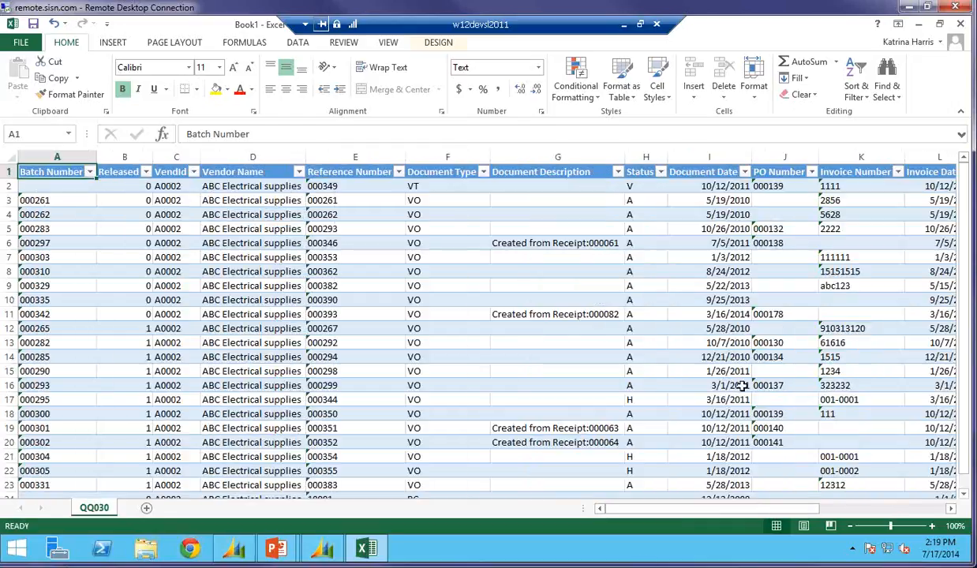
# - Sort the exported table by Document Type from A to Z and close the workbook without saving it
pyautogui.click(484, 174)
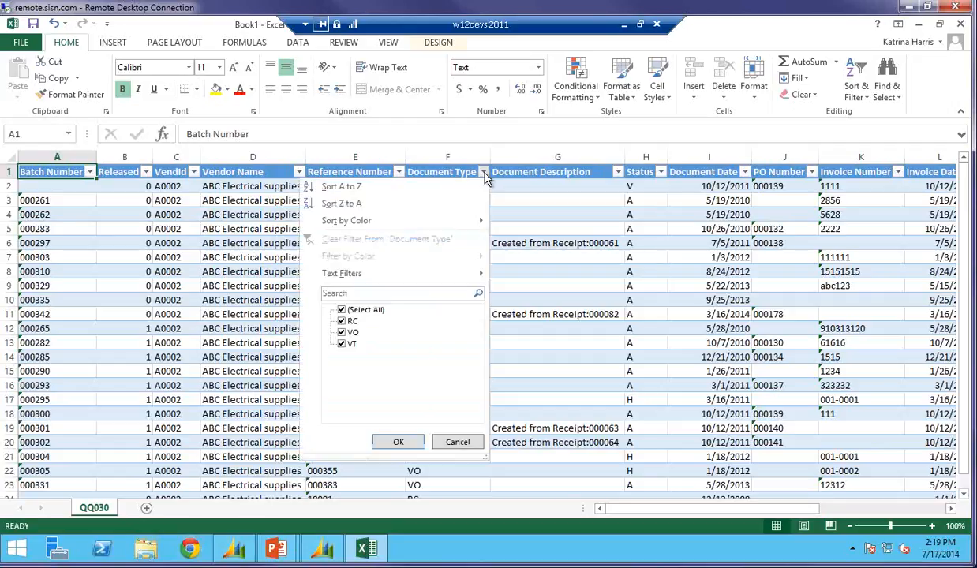
pyautogui.click(348, 188)
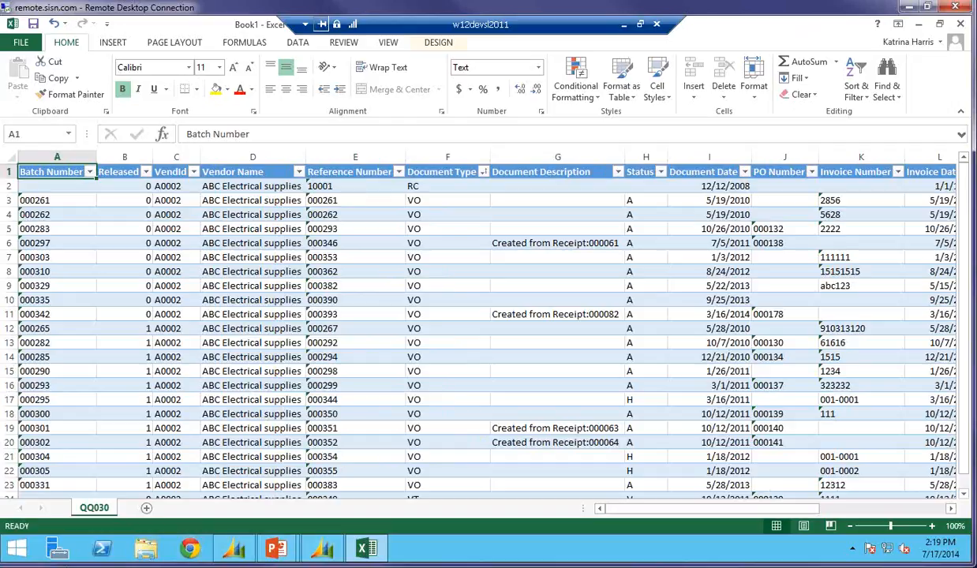
pyautogui.click(961, 24)
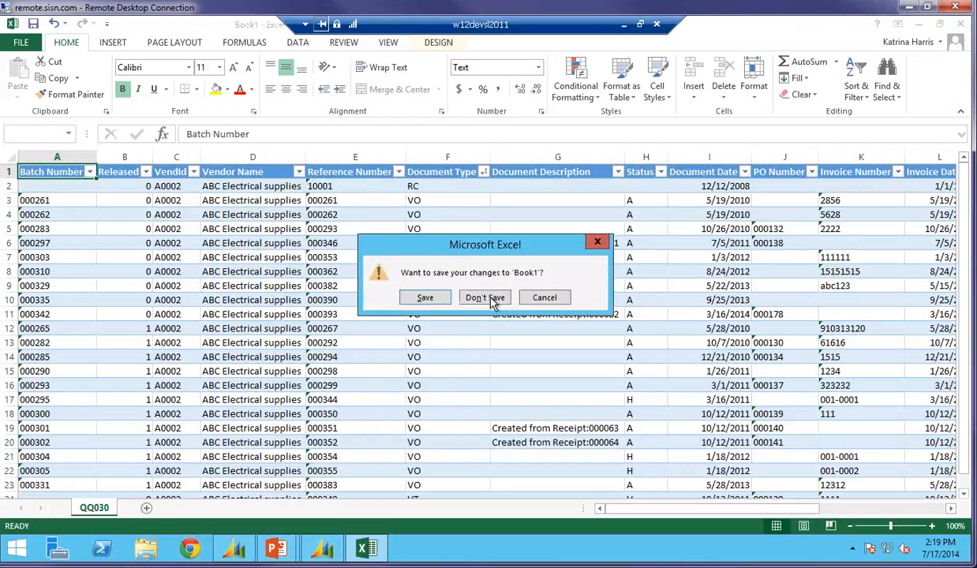
pyautogui.click(496, 298)
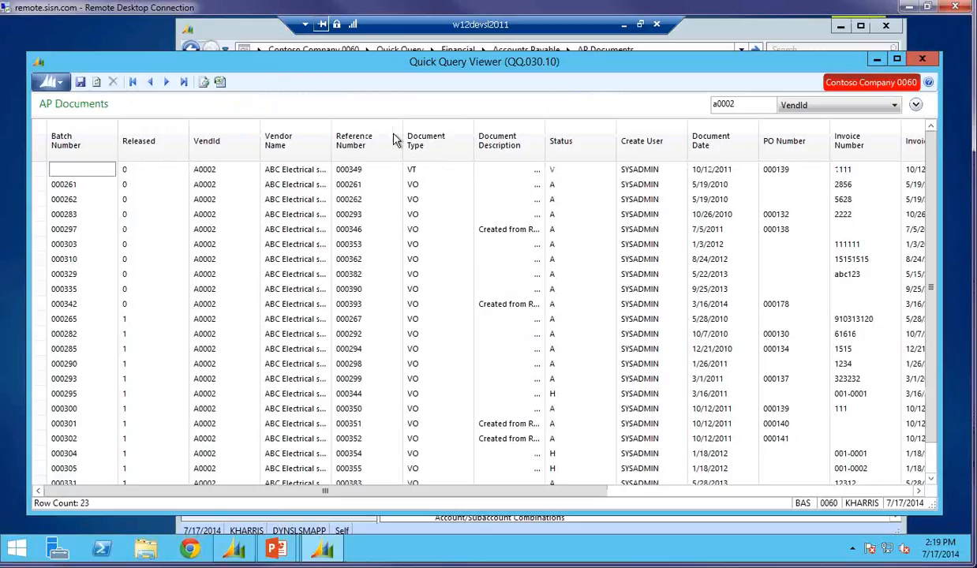
# - Select the AP document rows from batch 000262 through batch 000285 and copy them
pyautogui.click(41, 199)
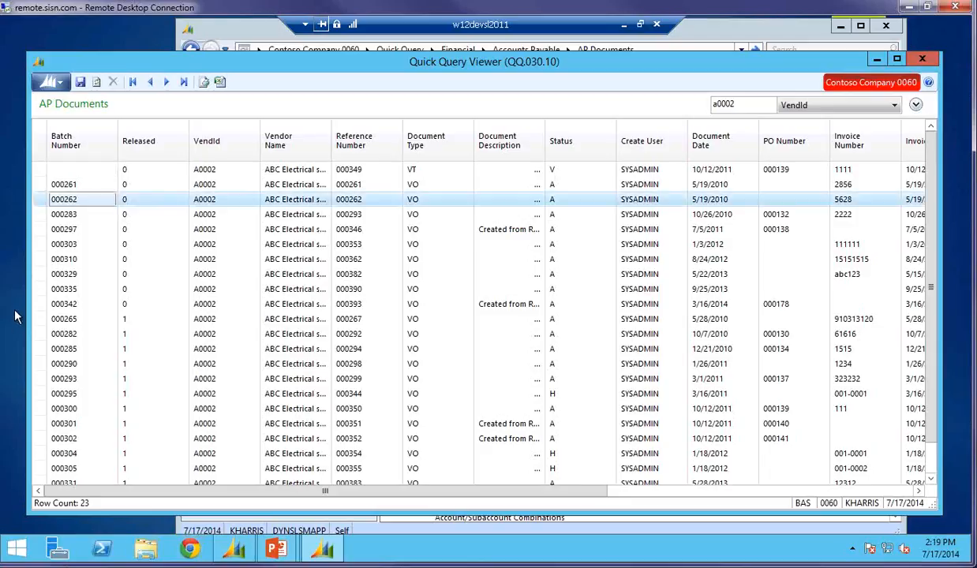
pyautogui.keyDown('shift'); pyautogui.click(41, 348); pyautogui.keyUp('shift')
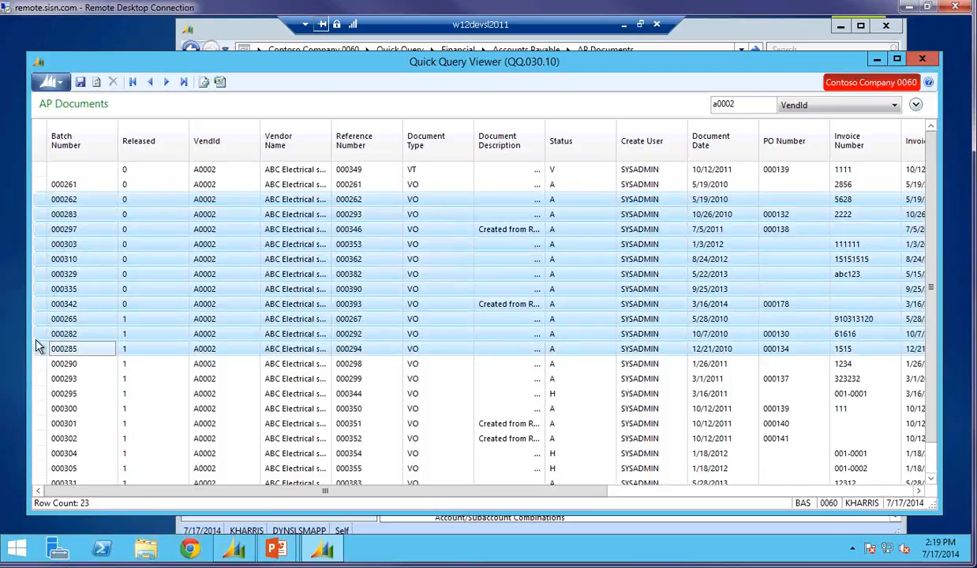
pyautogui.rightClick(72, 293)
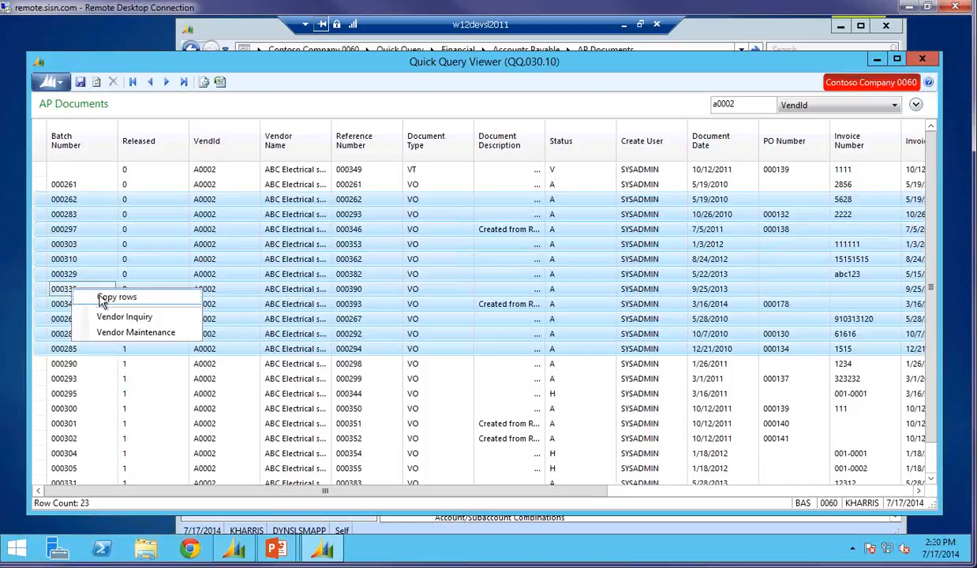
pyautogui.click(102, 298)
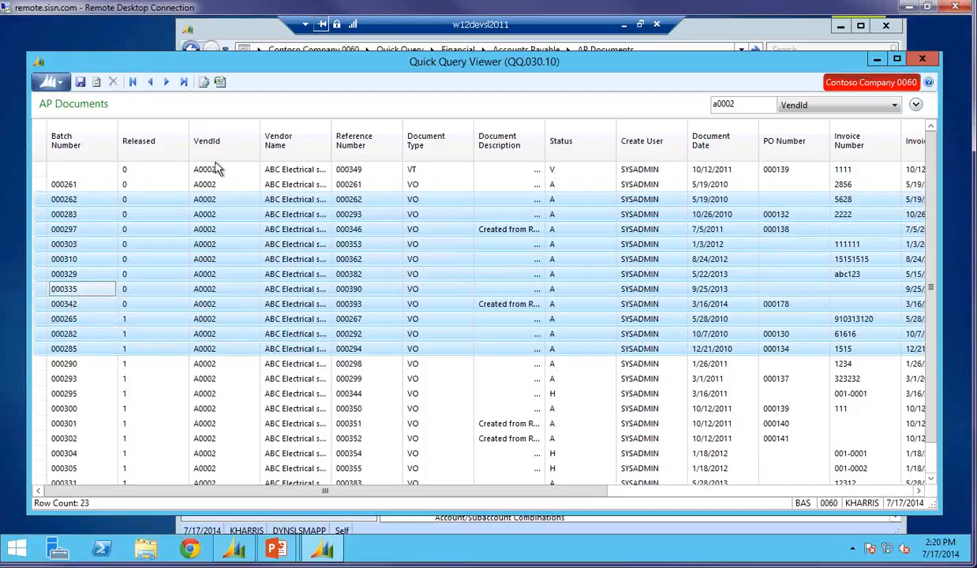
# - Sort the AP Documents list by Batch Number in ascending order and select the row for batch 000265
pyautogui.click(89, 145)
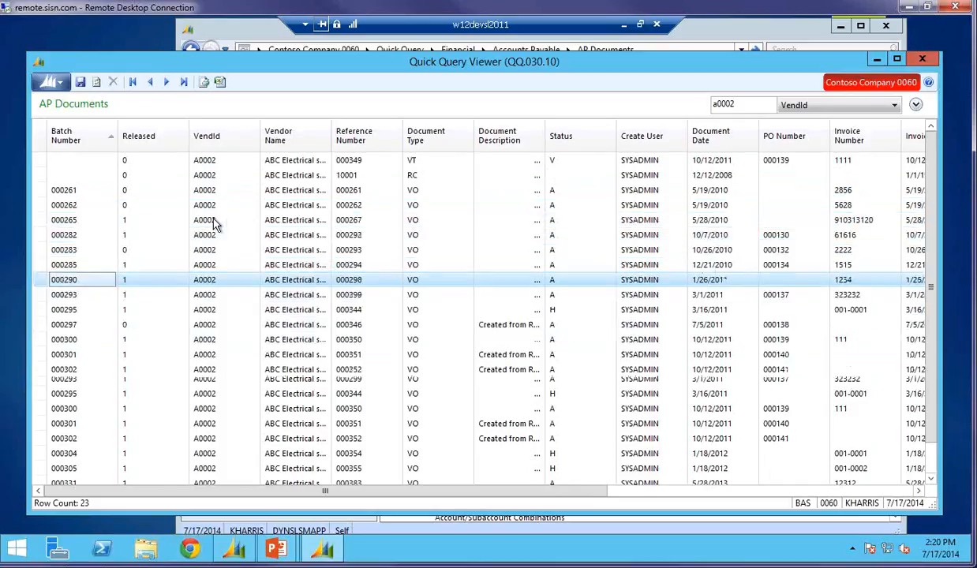
pyautogui.click(89, 162)
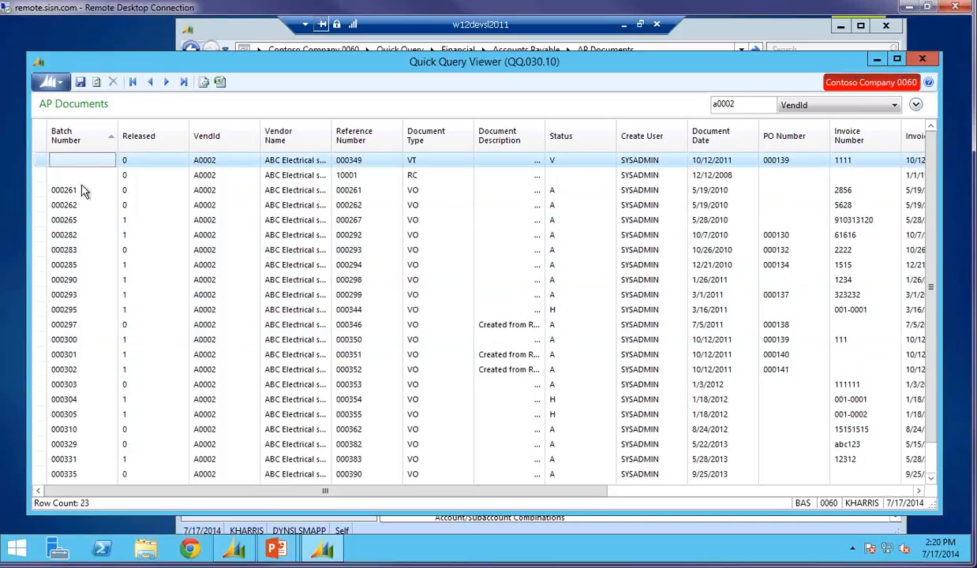
pyautogui.click(68, 223)
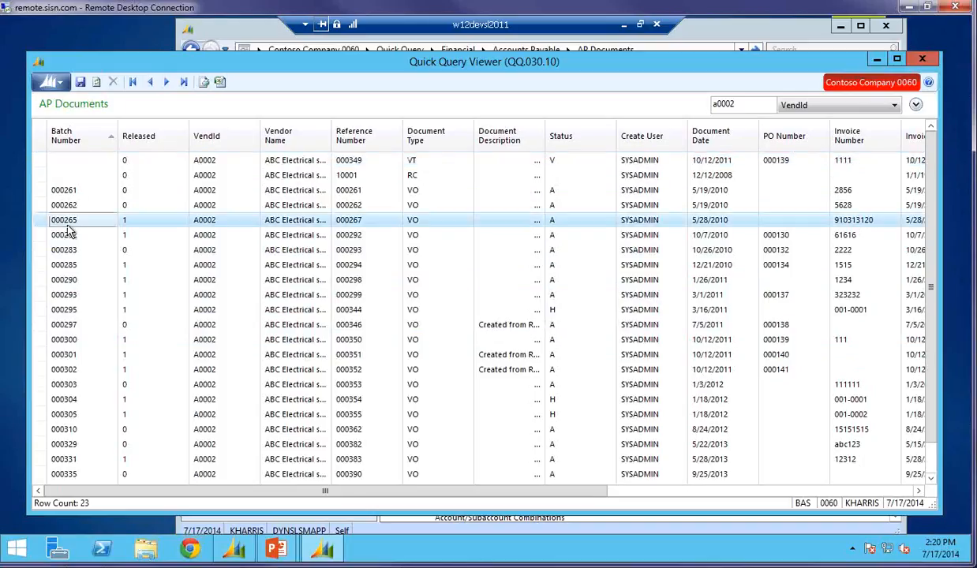
# - Open Vendor Maintenance from the batch 000293 row, review the vendor's address, defaults and 1099 information, and close it
pyautogui.rightClick(45, 299)
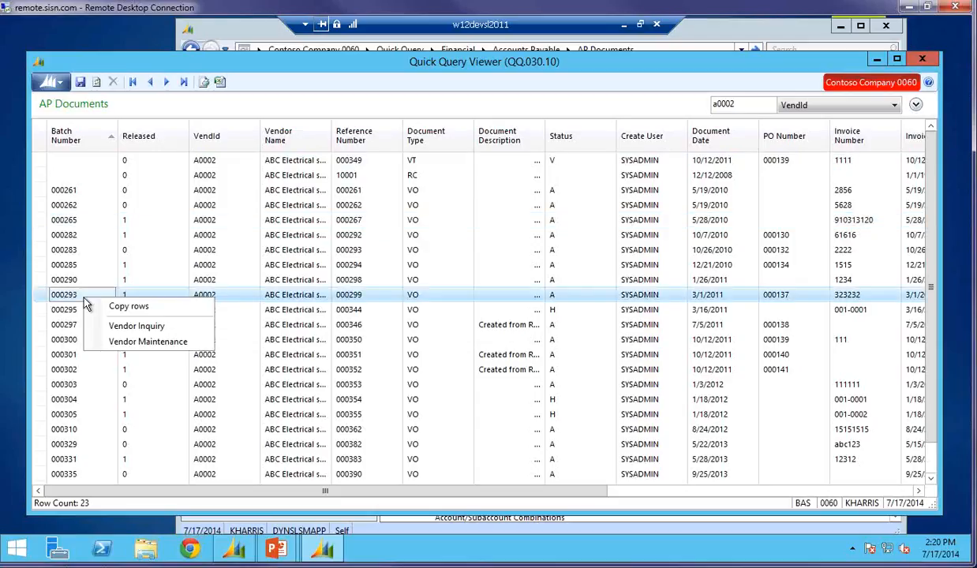
pyautogui.click(149, 344)
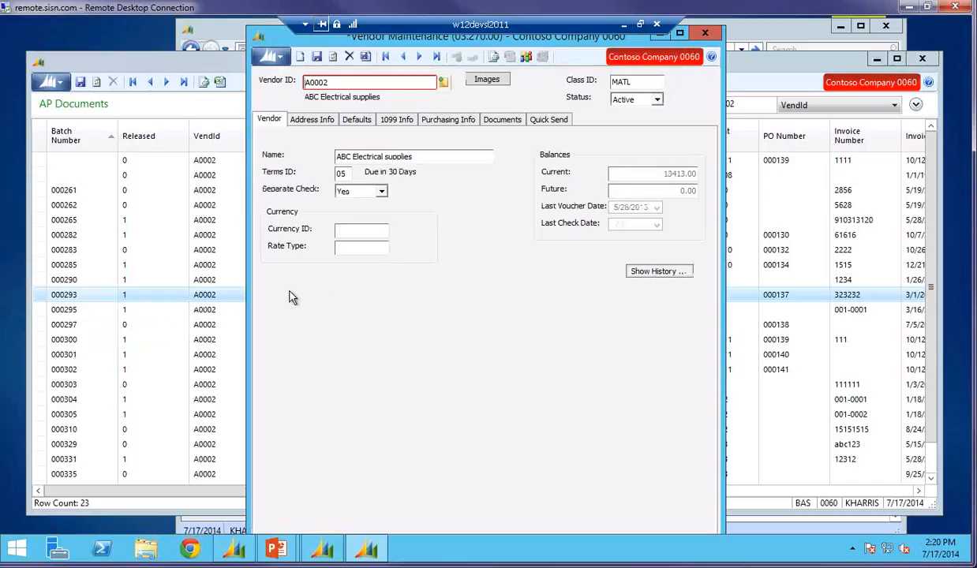
pyautogui.click(313, 120)
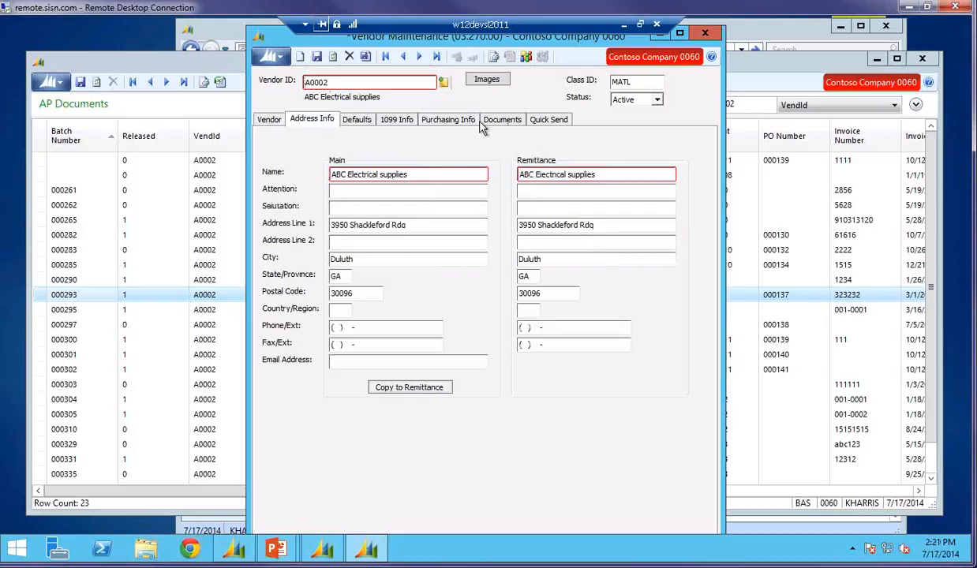
pyautogui.click(363, 122)
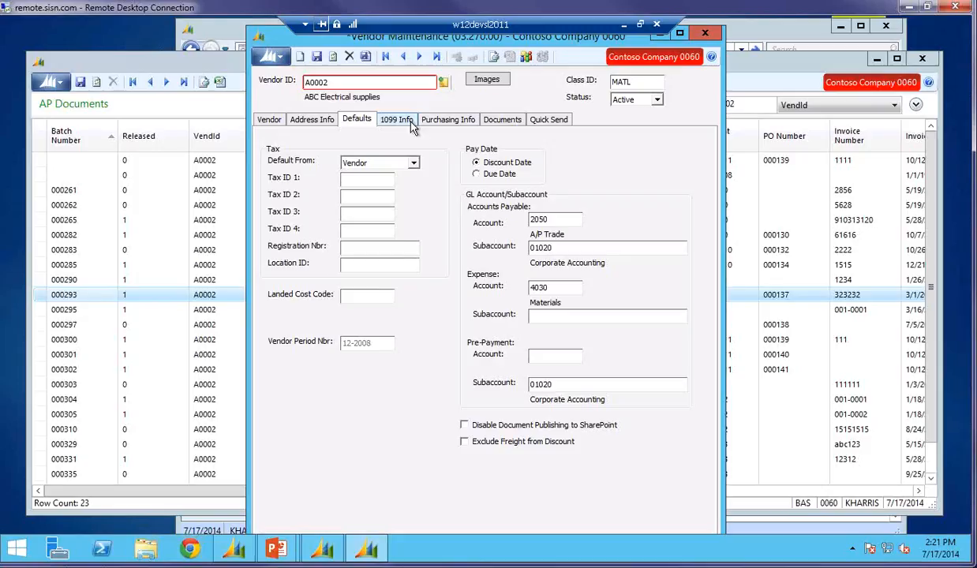
pyautogui.click(409, 125)
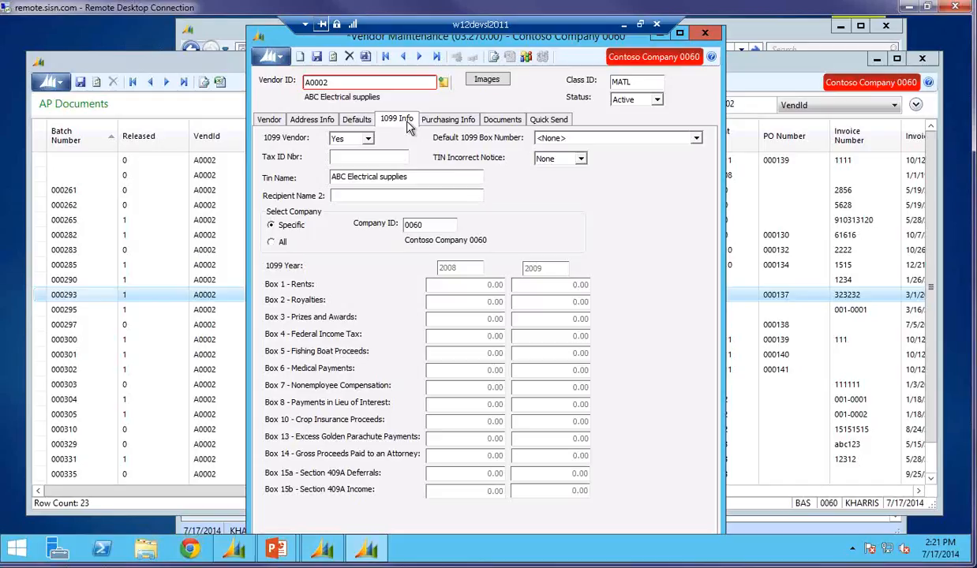
pyautogui.click(712, 36)
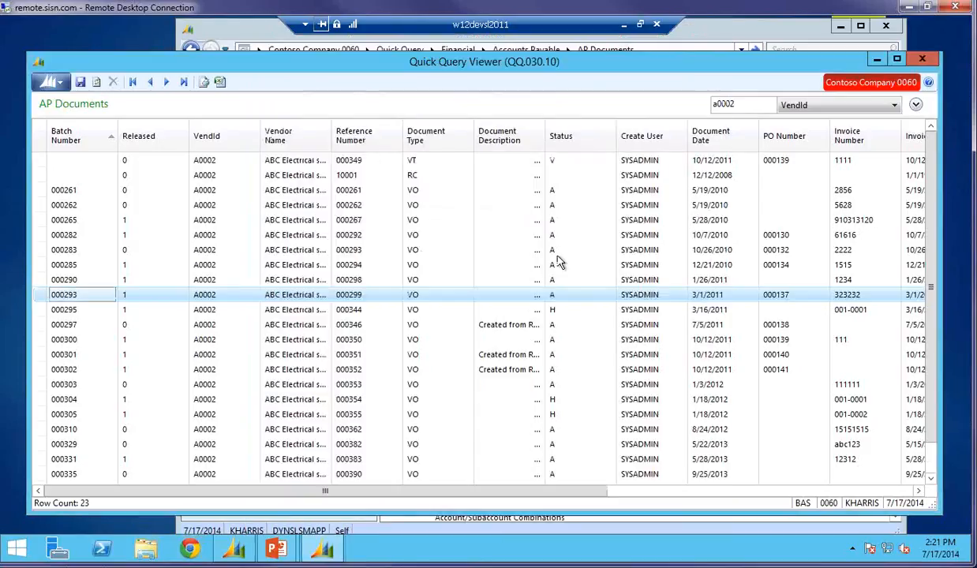
# - Open Vendor Inquiry from the batch 000293 row, review the vendor's balance information, and close it
pyautogui.click(521, 299)
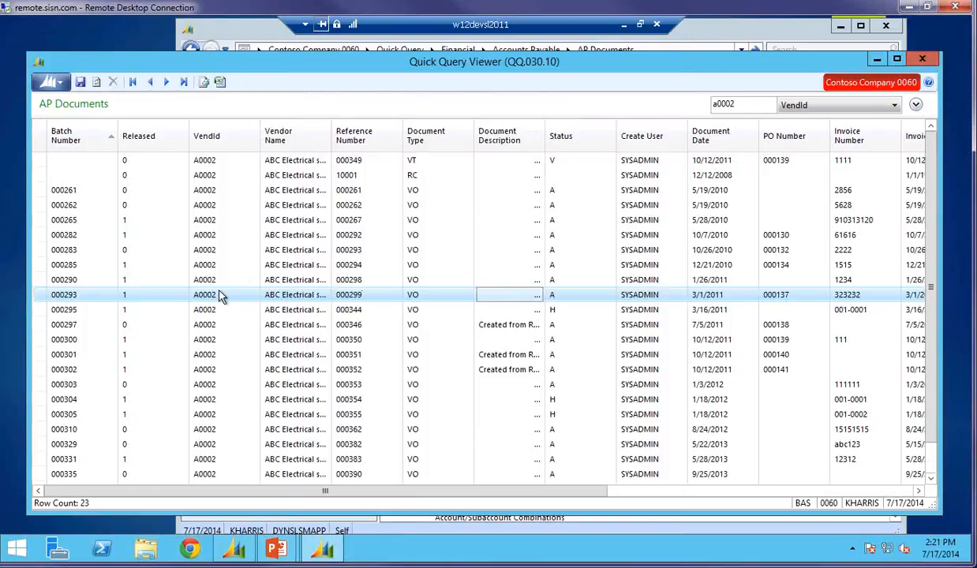
pyautogui.rightClick(79, 298)
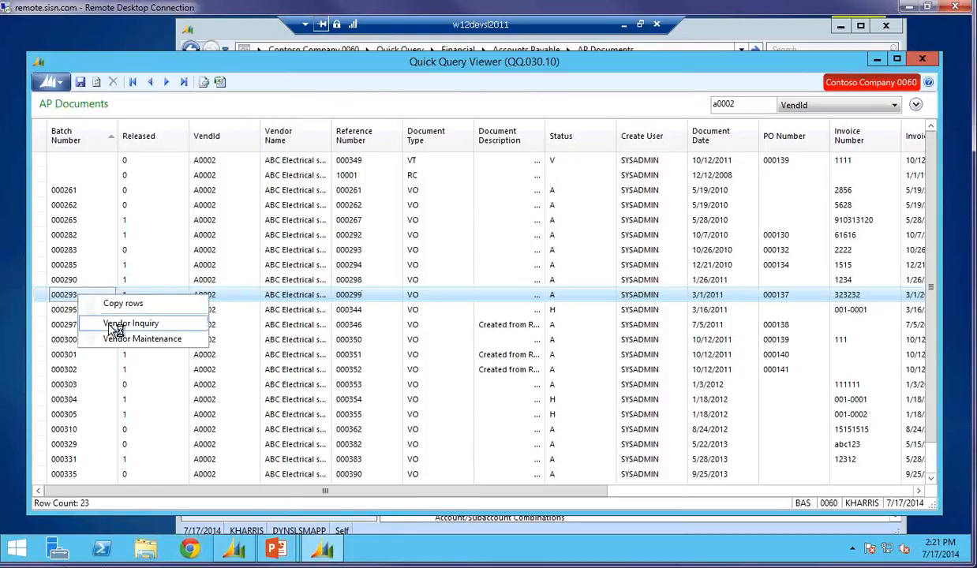
pyautogui.click(109, 325)
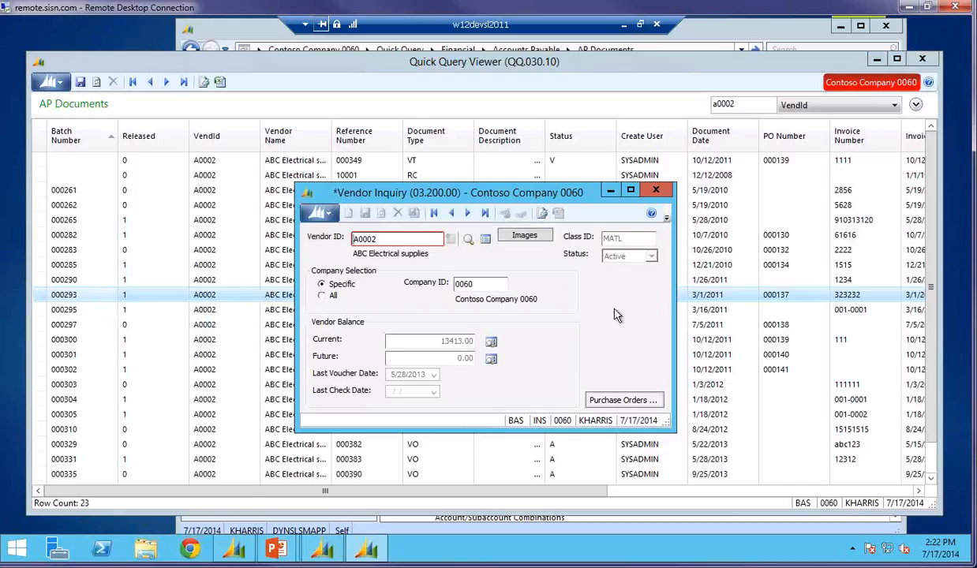
pyautogui.click(666, 196)
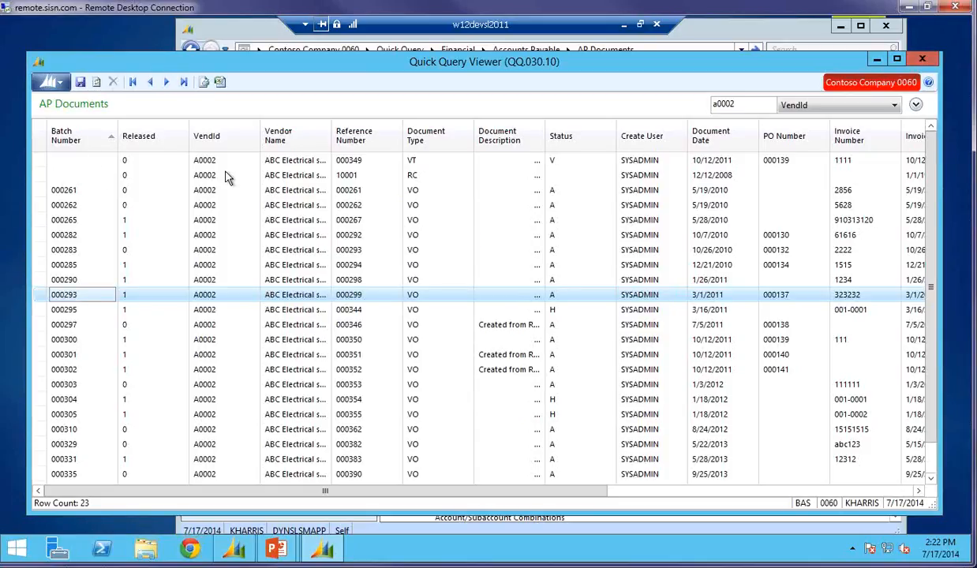
# - Begin saving the filtered query view, naming it with the owner's first name plus "AP Docs" and describing it as "AP docs for A0002"
pyautogui.click(80, 82)
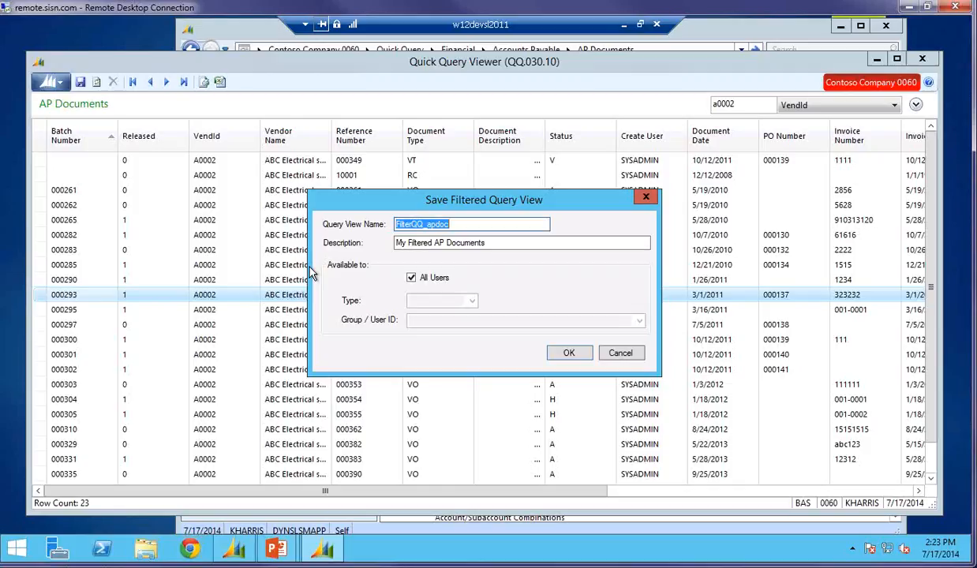
pyautogui.write('Trina')
pyautogui.write("'s")
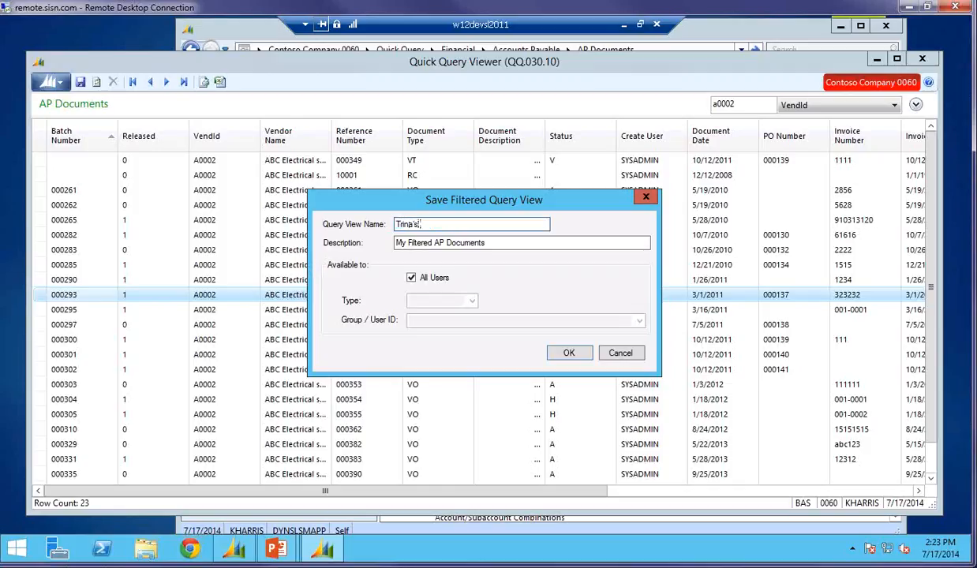
pyautogui.write(' AP Docs')
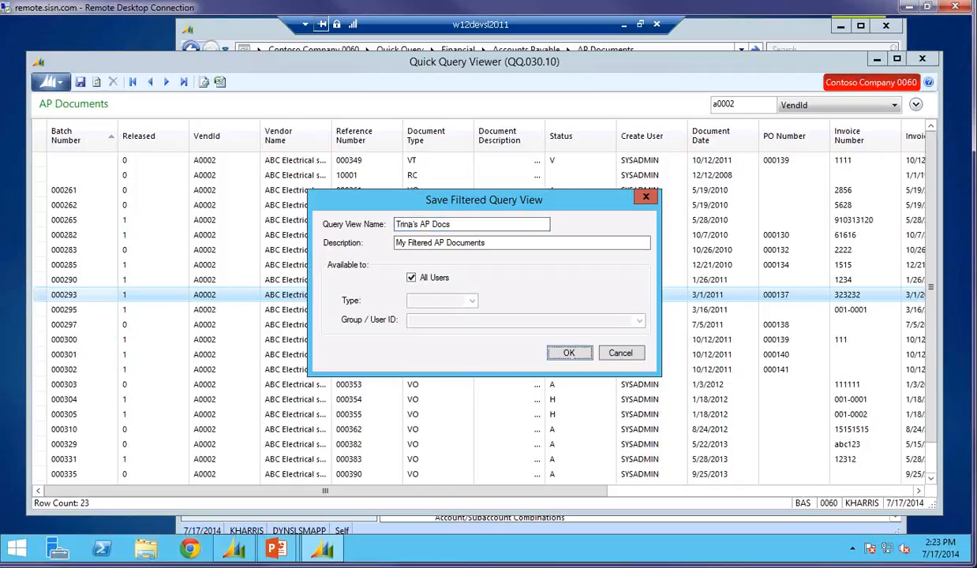
pyautogui.moveTo(486, 242); pyautogui.dragTo(471, 243)
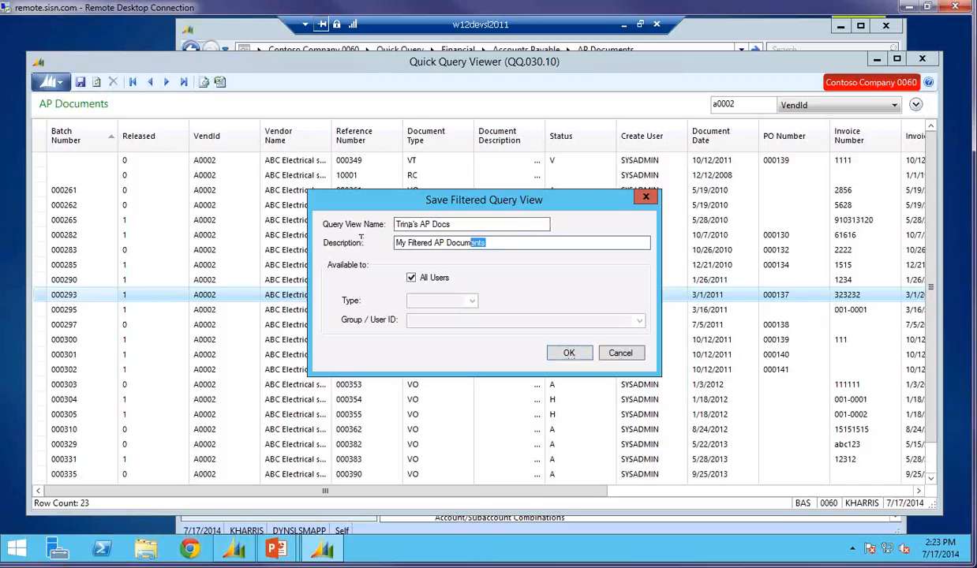
pyautogui.moveTo(361, 237); pyautogui.dragTo(339, 235)
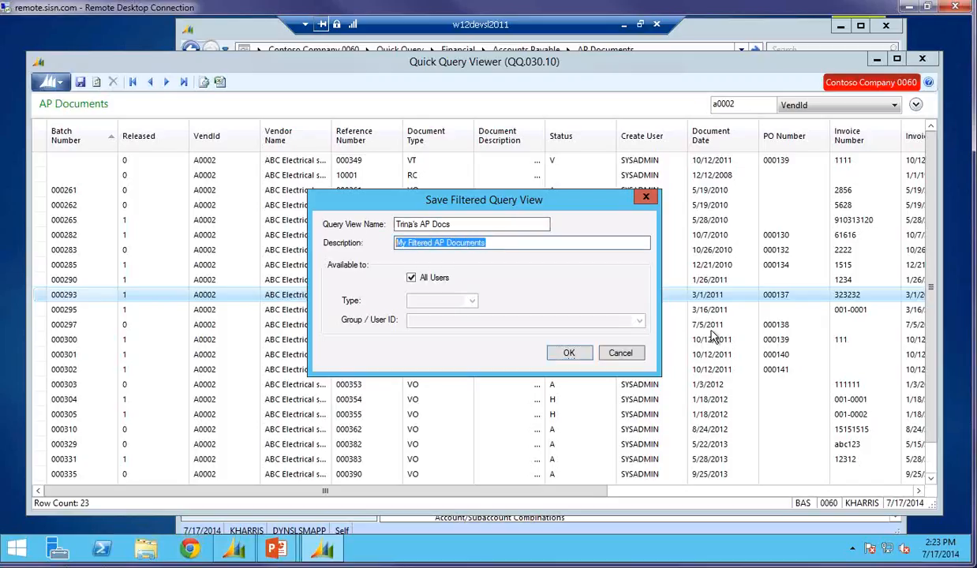
pyautogui.write('AP ')
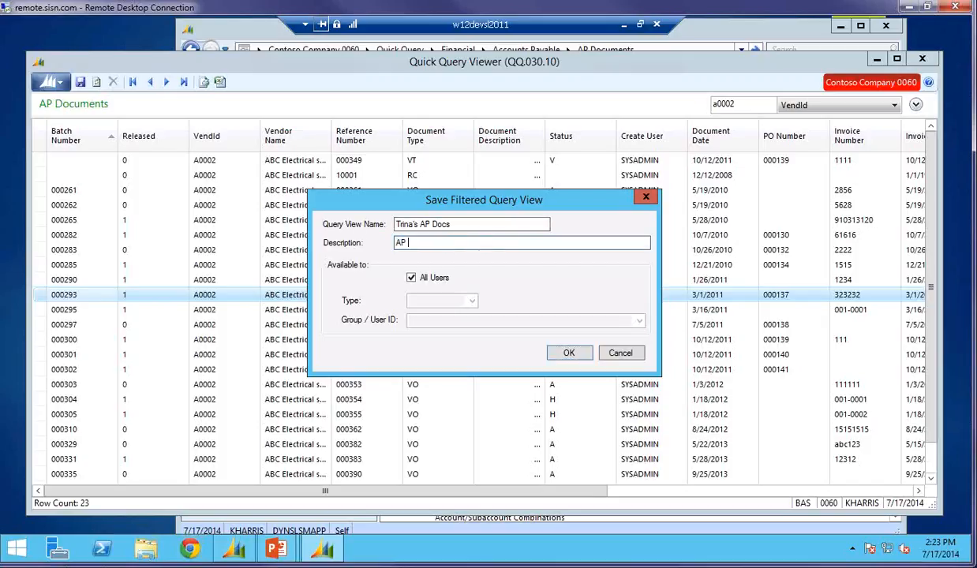
pyautogui.write('docs for A0002')
# - Try restricting the query view to type User with a specific user ID, and return its availability to All Users
pyautogui.click(412, 280)
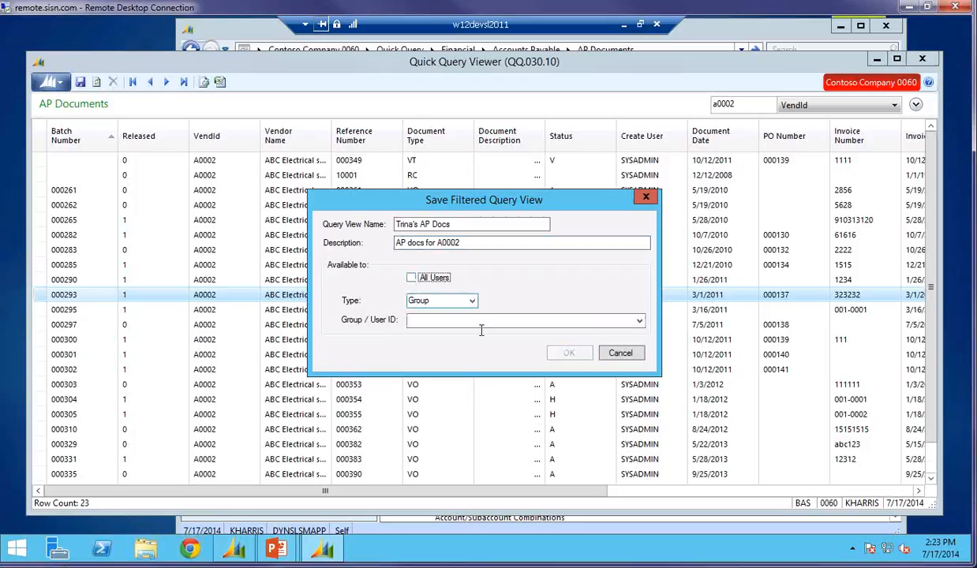
pyautogui.click(472, 300)
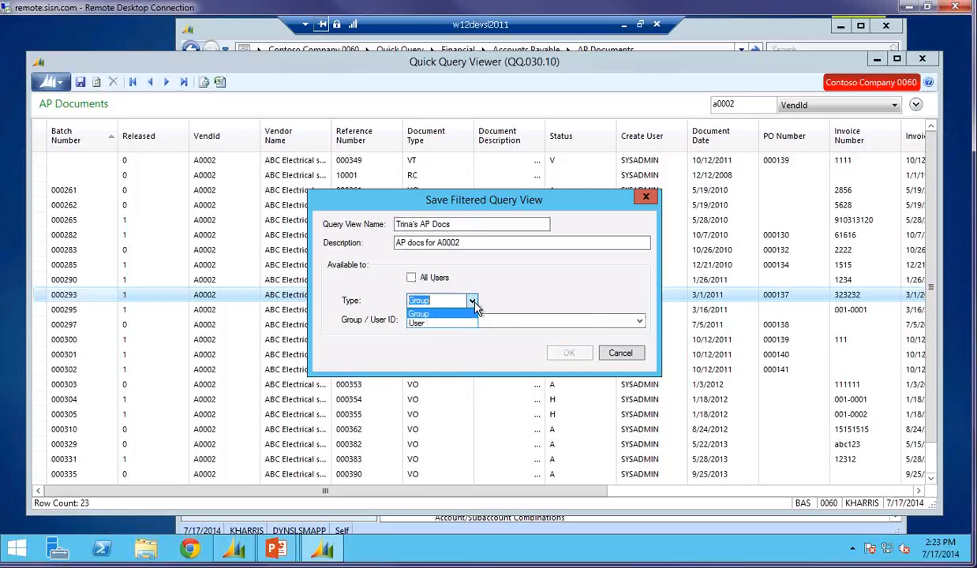
pyautogui.click(474, 323)
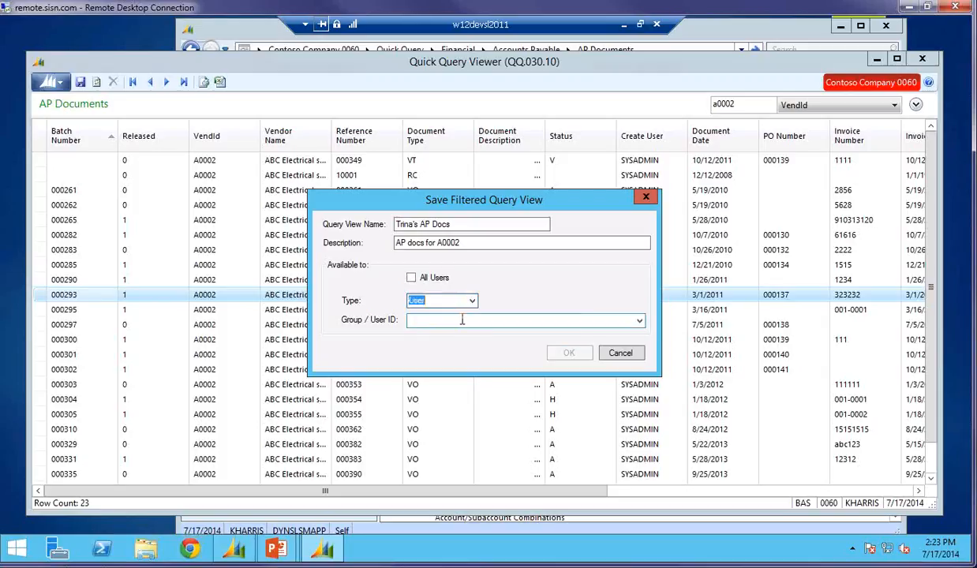
pyautogui.click(479, 320)
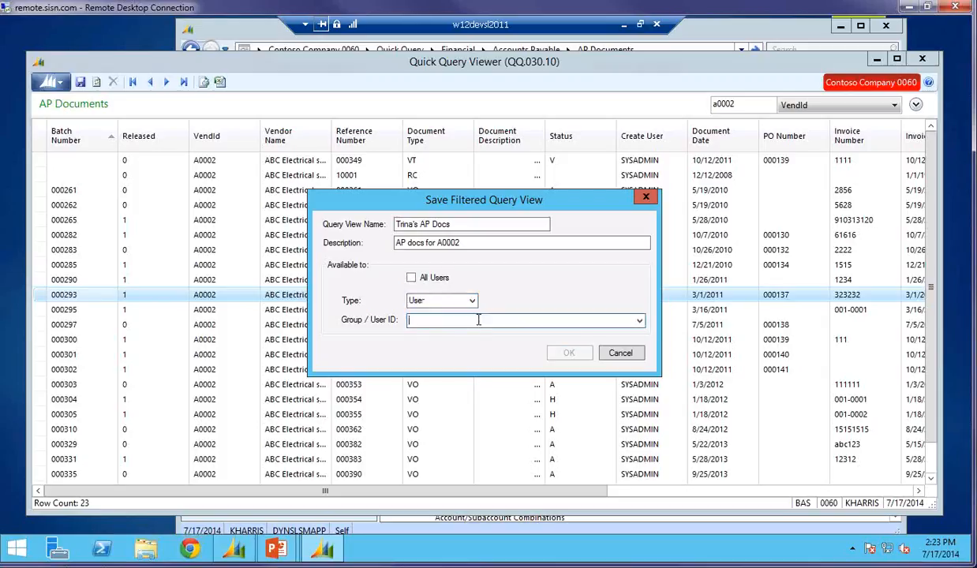
pyautogui.click(639, 320)
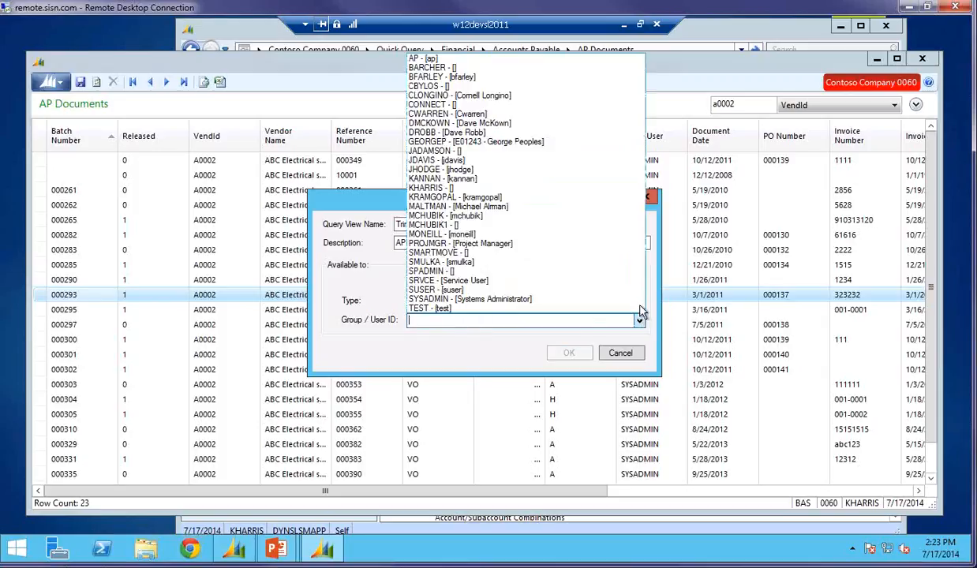
pyautogui.click(450, 190)
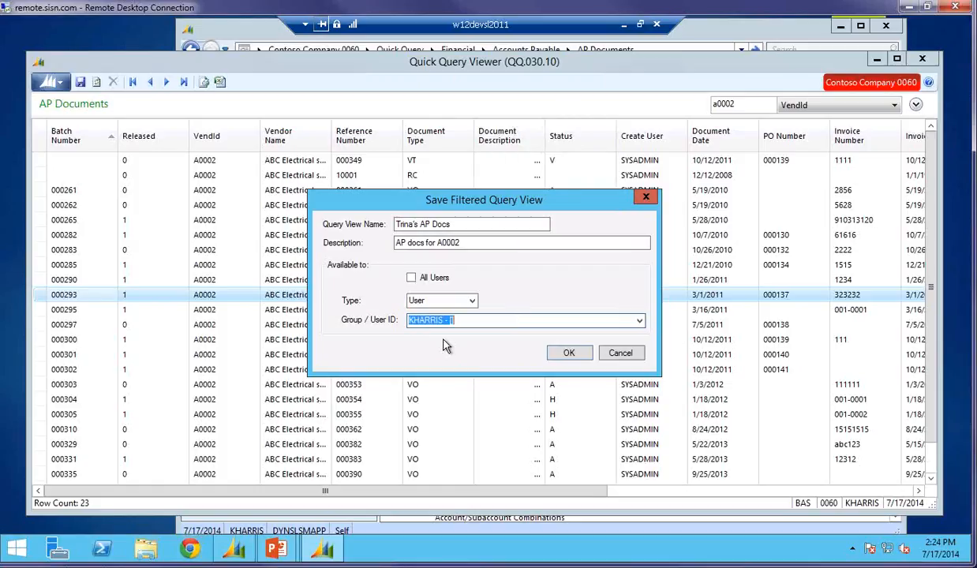
pyautogui.click(426, 278)
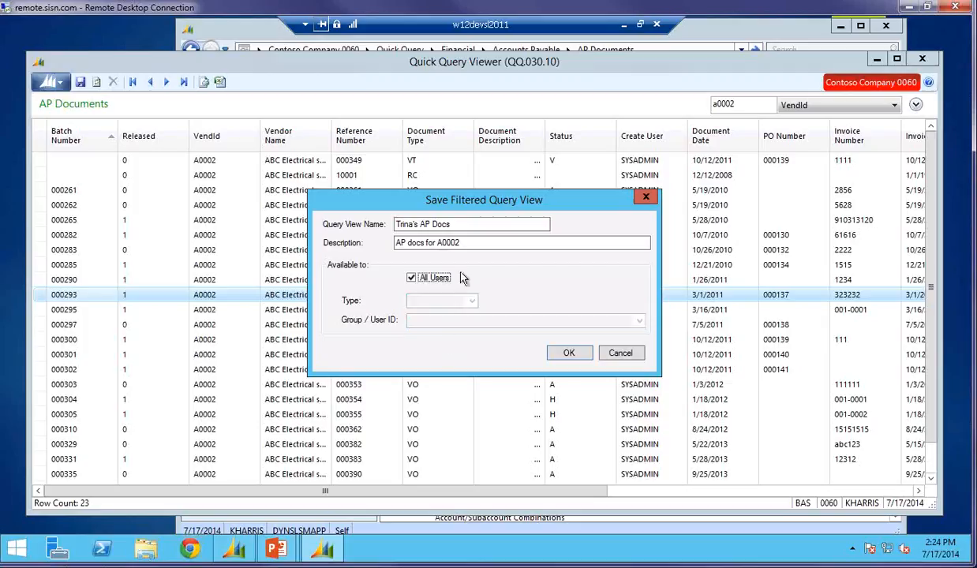
# - Save the filtered query view for all users and close the Quick Query Viewer
pyautogui.click(568, 355)
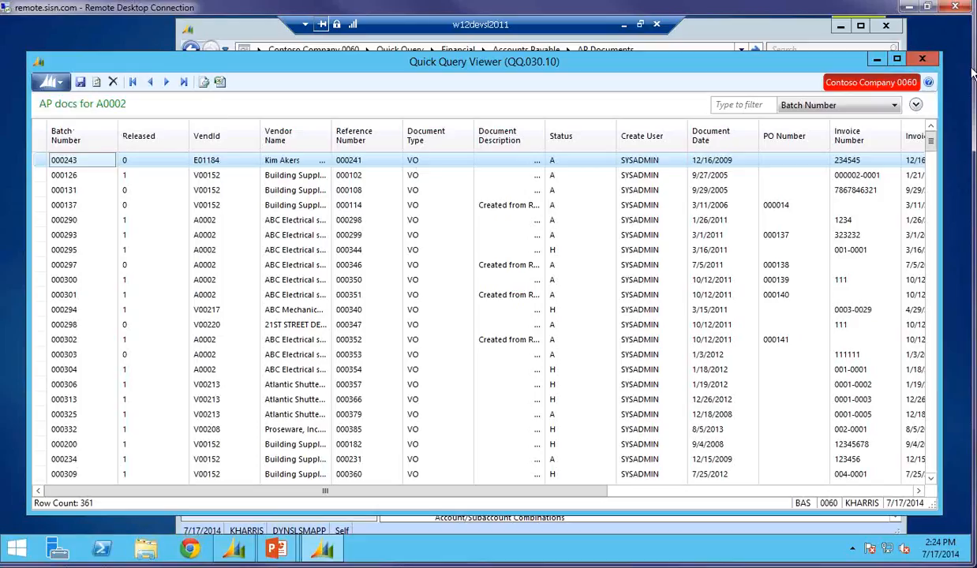
pyautogui.click(922, 59)
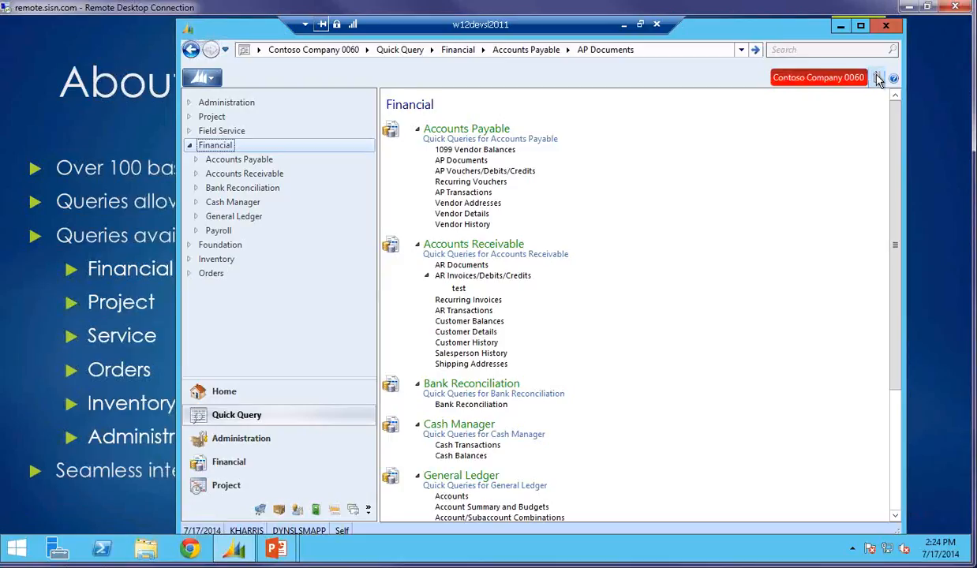
# - Open the application options, review the navigation menu and toolbar cache settings, and accept the dialog
pyautogui.click(878, 78)
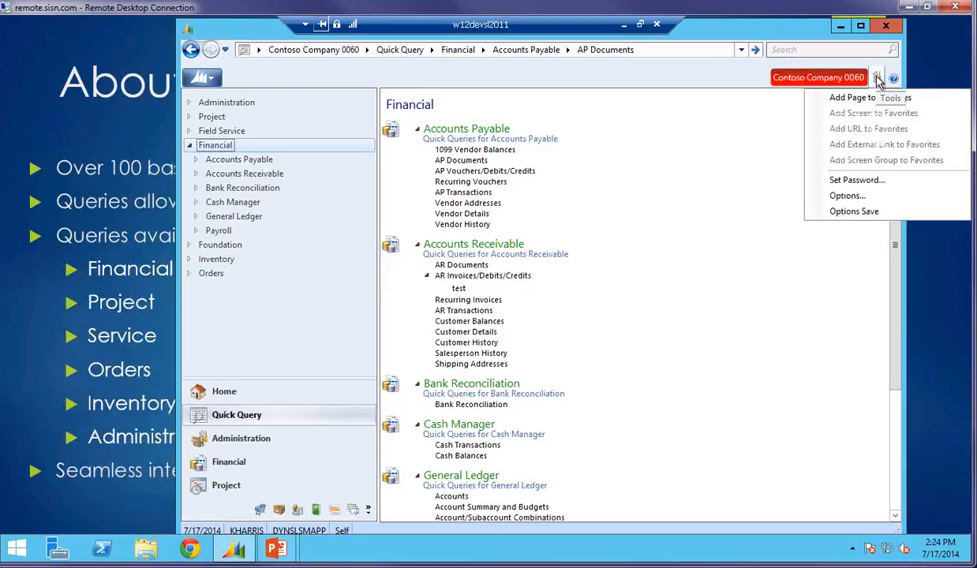
pyautogui.click(846, 196)
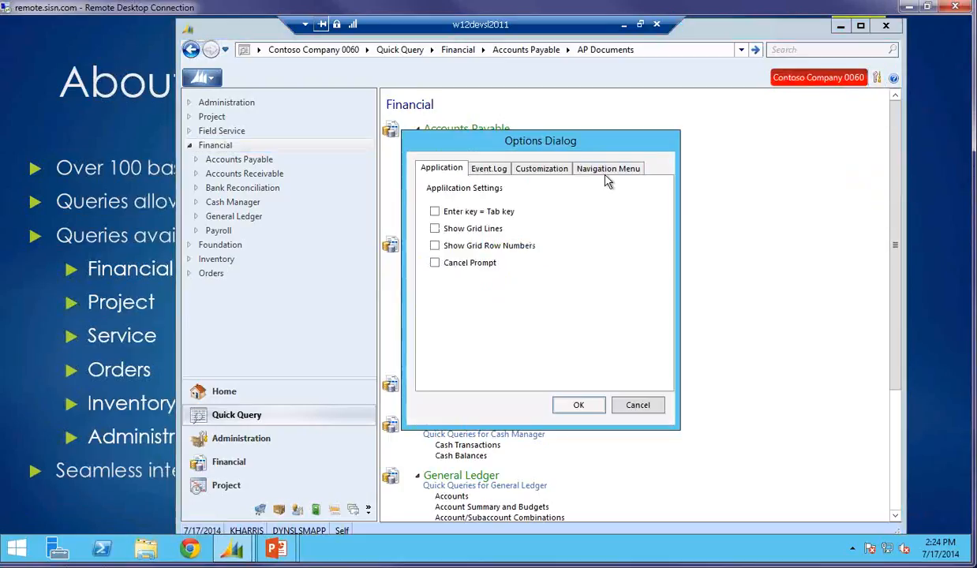
pyautogui.click(593, 170)
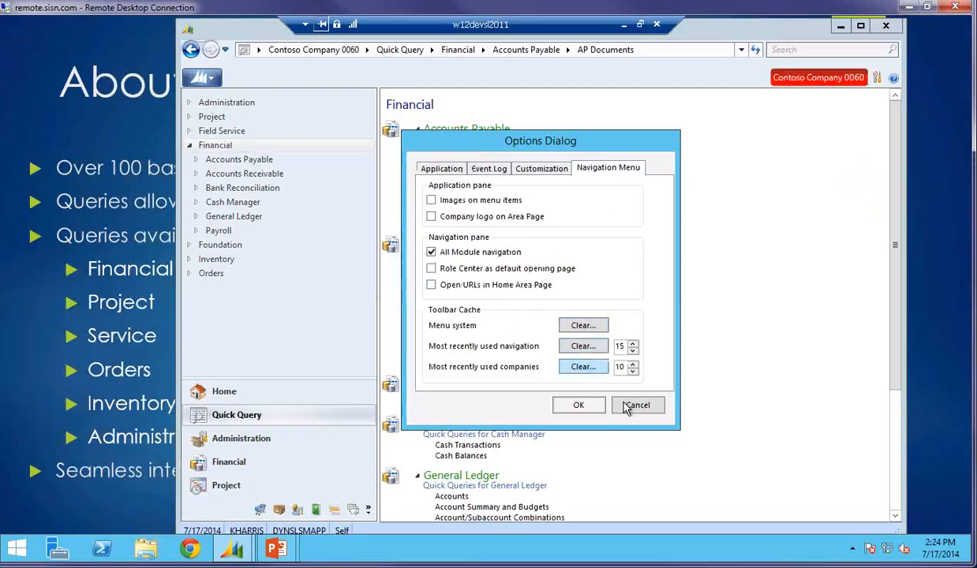
pyautogui.click(575, 406)
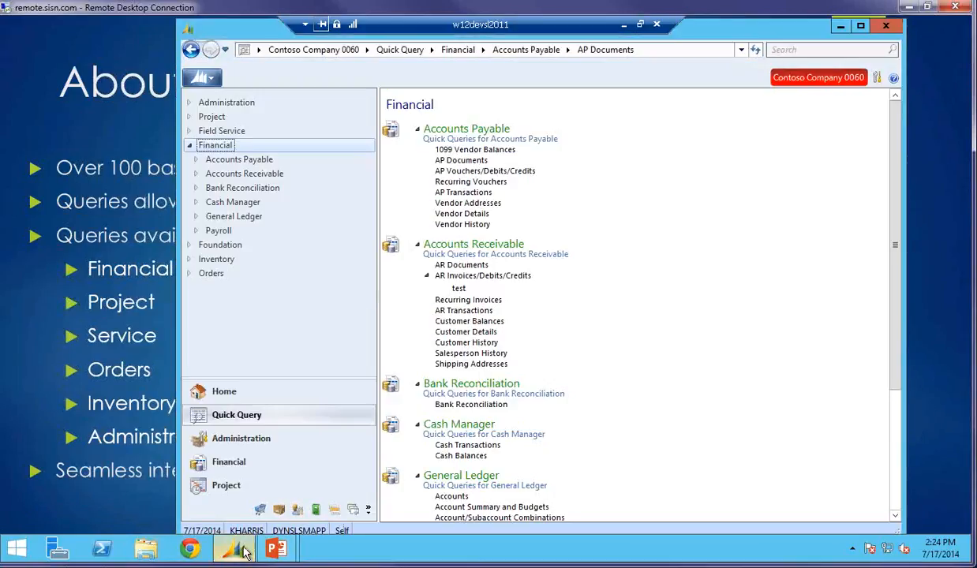
# - Restart Microsoft Dynamics SL, showing the taskbar over the PowerPoint slide show to relaunch it
pyautogui.click(887, 30)
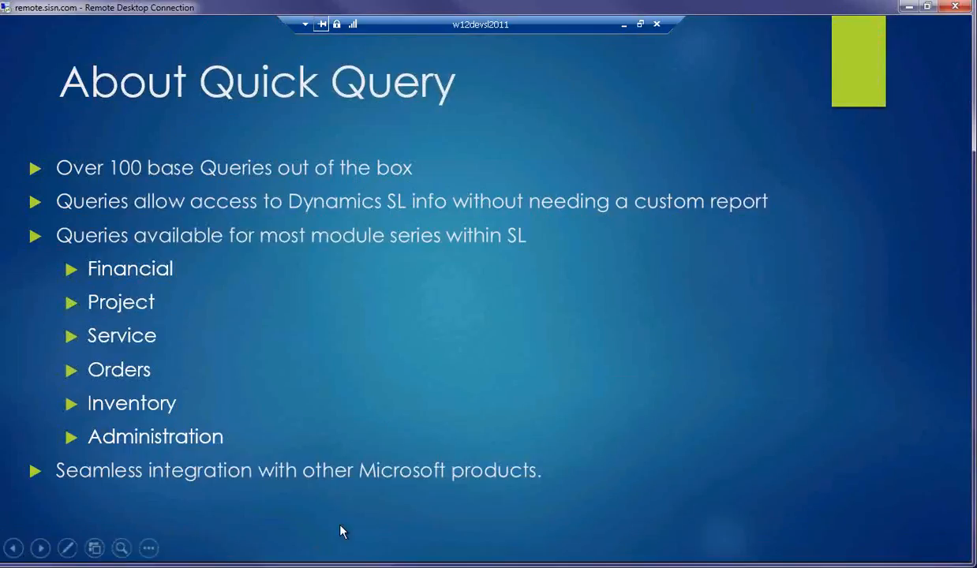
pyautogui.click(149, 548)
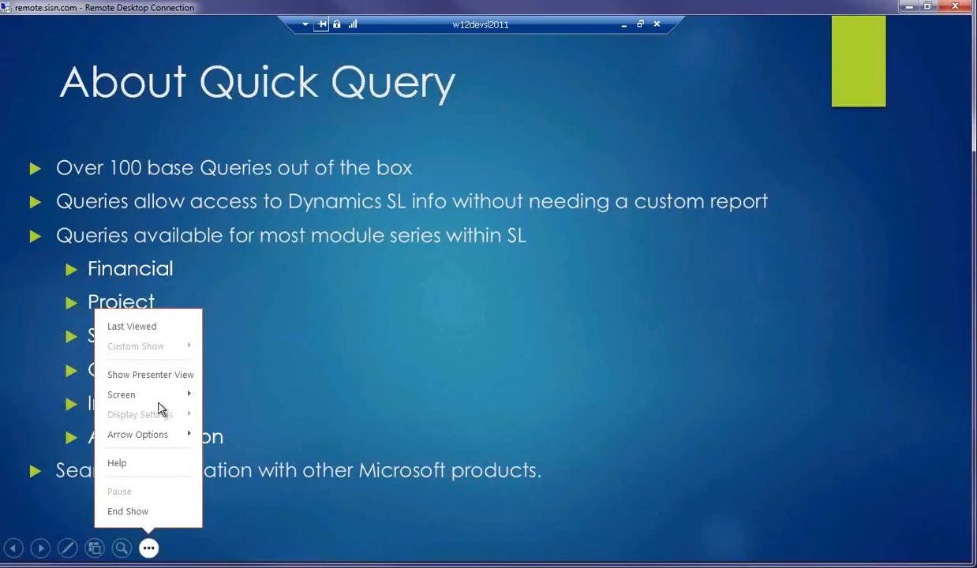
pyautogui.moveTo(158, 399)
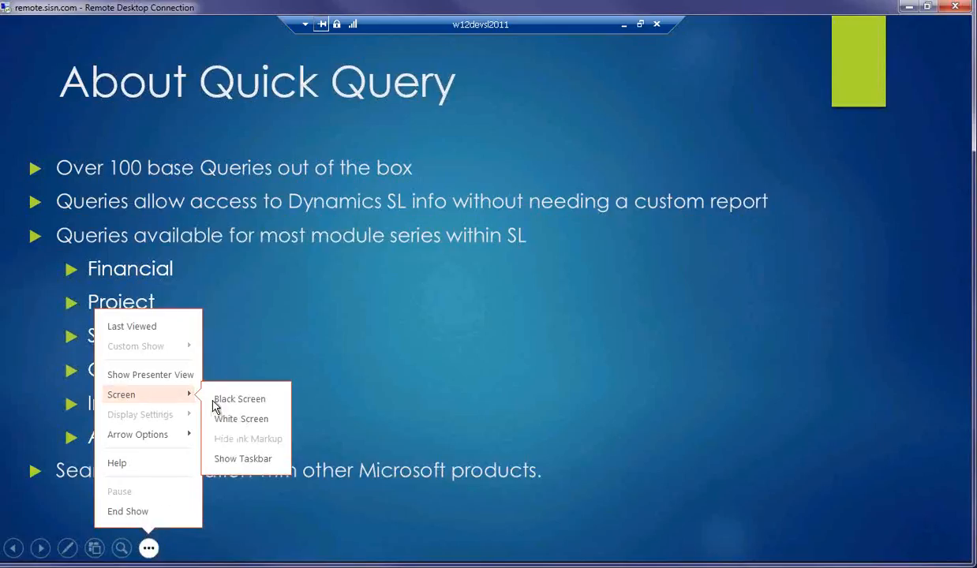
pyautogui.click(239, 460)
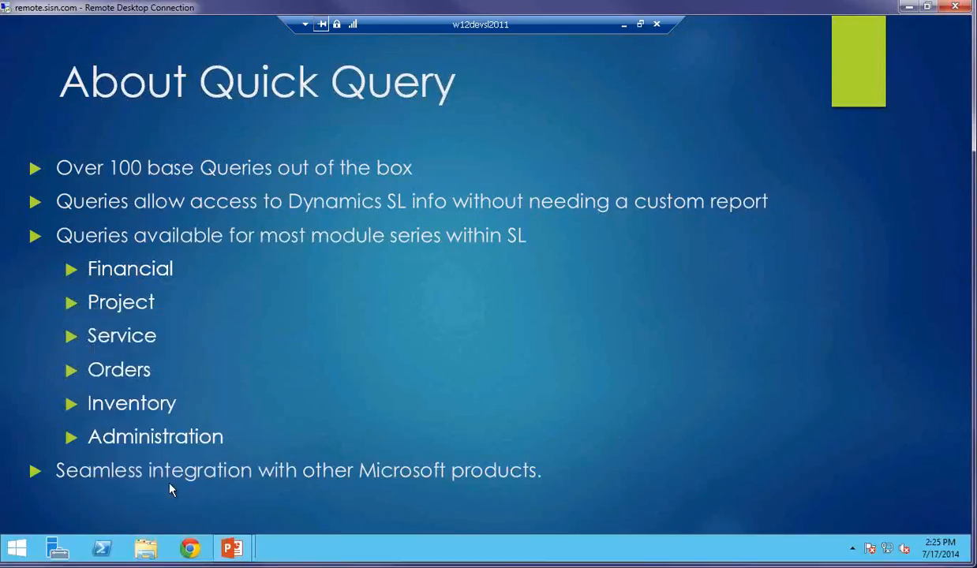
pyautogui.click(17, 549)
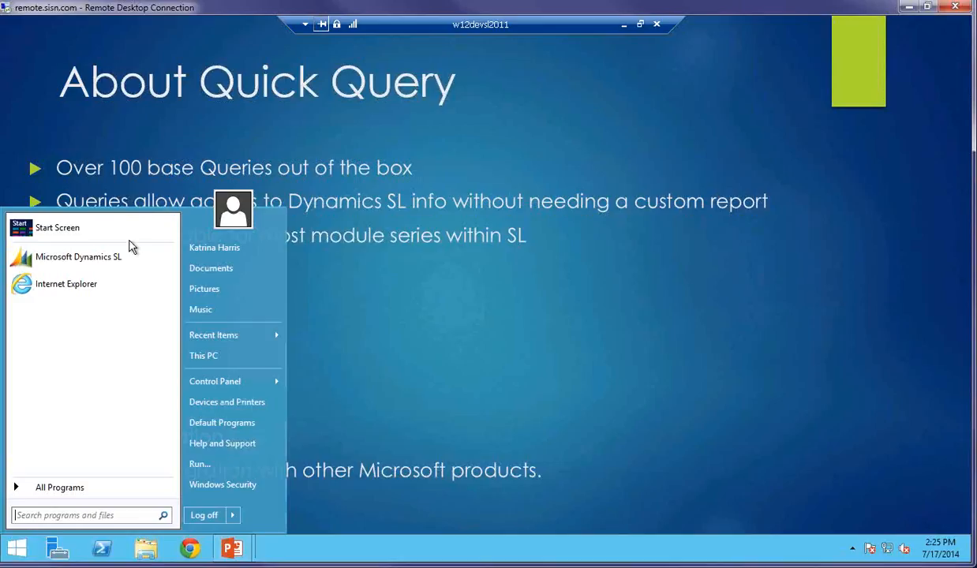
pyautogui.click(112, 253)
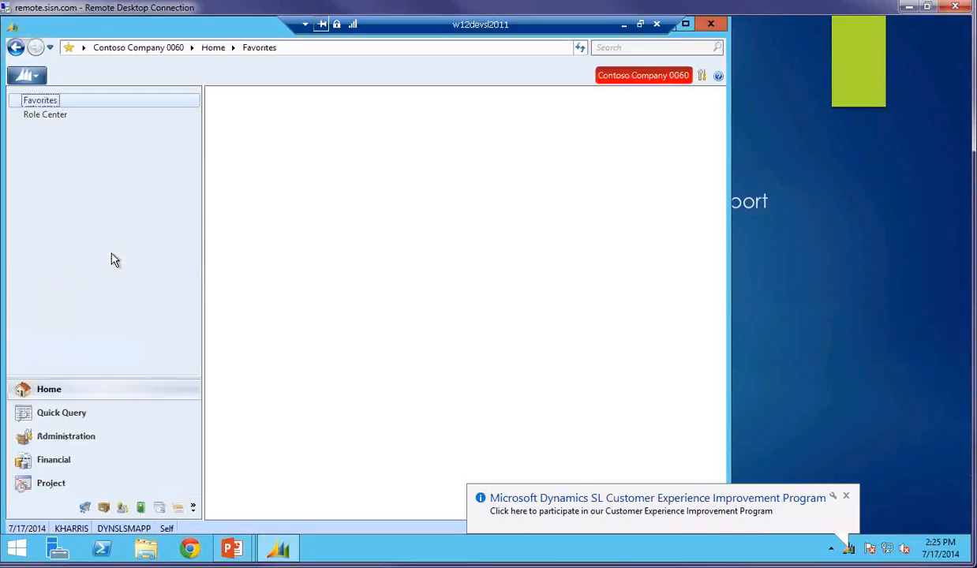
# - Display the Financial quick queries for Accounts Payable and locate the saved "AP docs for A0002" view under AP Documents
pyautogui.click(62, 419)
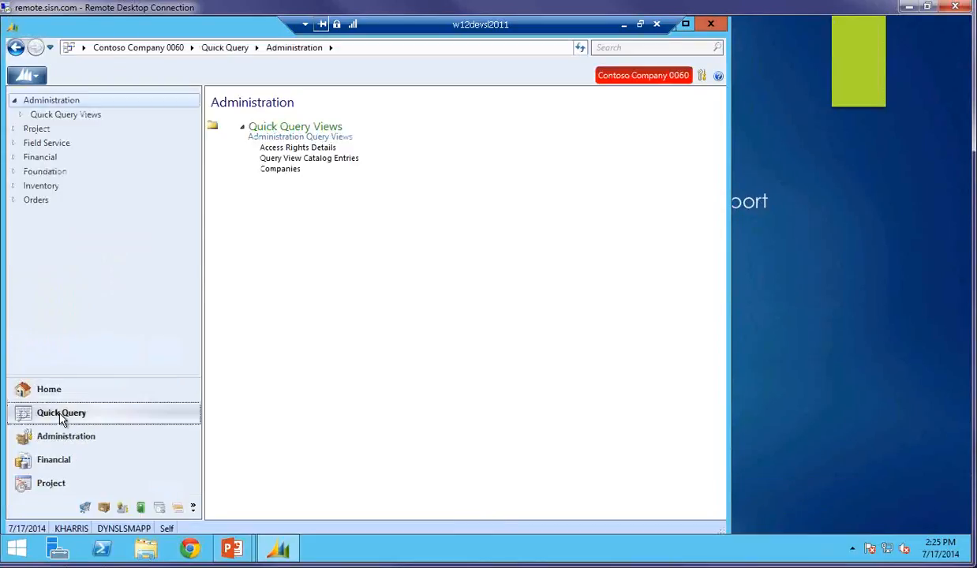
pyautogui.click(17, 159)
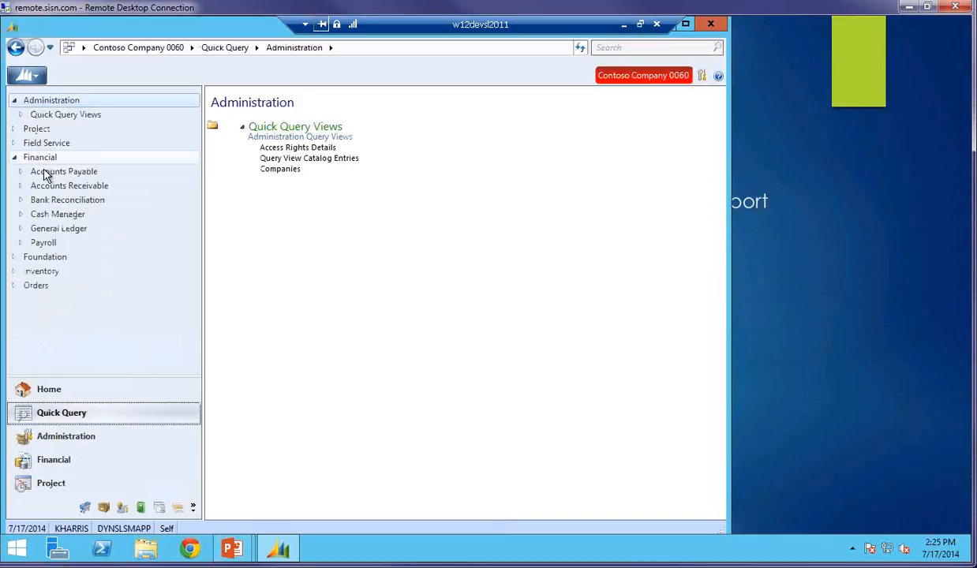
pyautogui.click(45, 171)
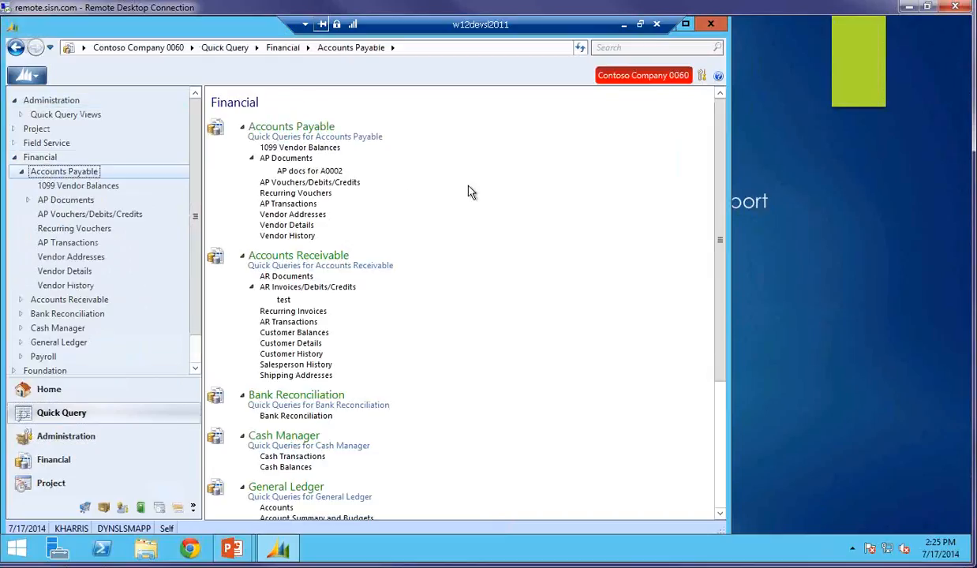
pyautogui.click(285, 160)
# - Open the saved JE query under General Ledger Journal Transactions, browse its rows, and show its filter criteria
pyautogui.moveTo(721, 227); pyautogui.dragTo(723, 339)
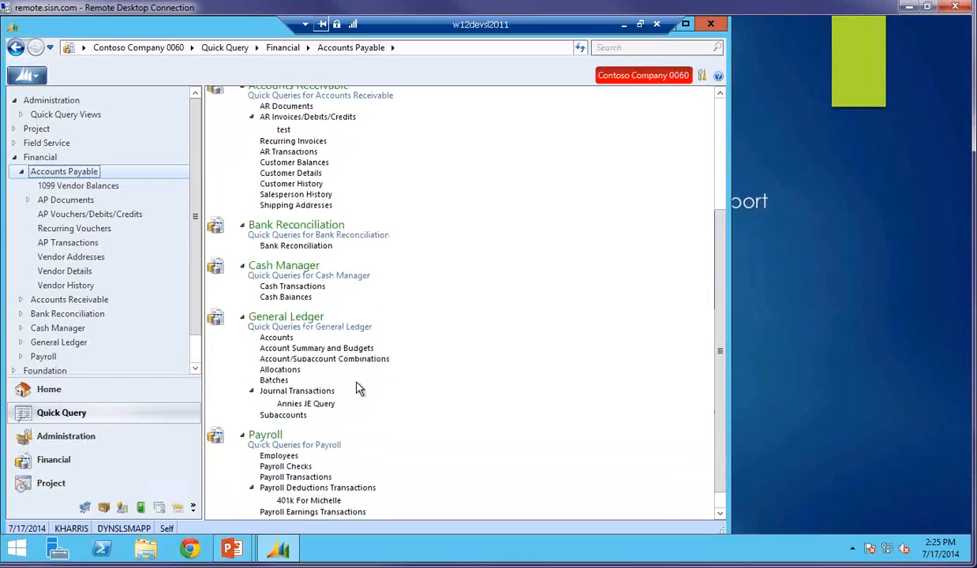
pyautogui.click(302, 405)
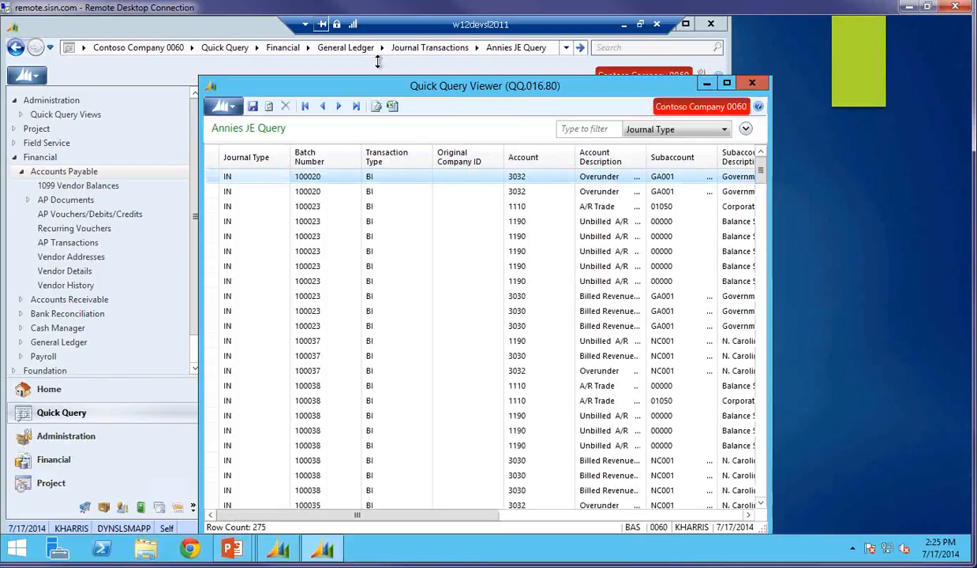
pyautogui.moveTo(387, 86); pyautogui.dragTo(264, 44)
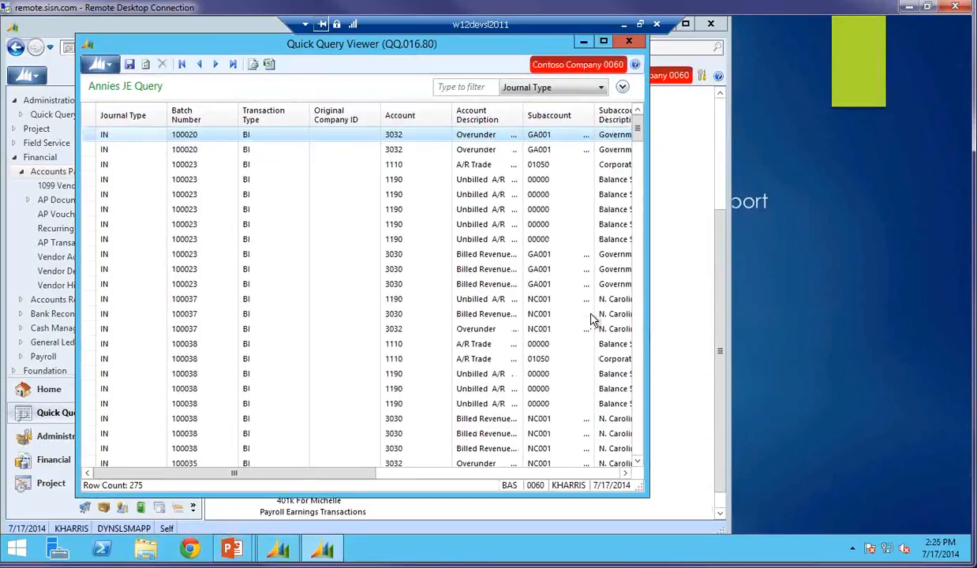
pyautogui.click(639, 442)
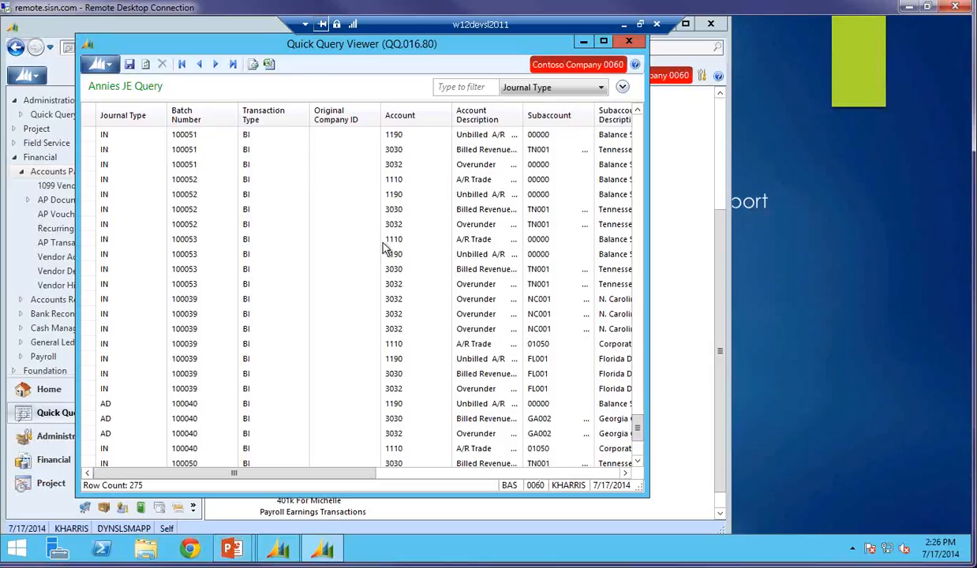
pyautogui.click(119, 85)
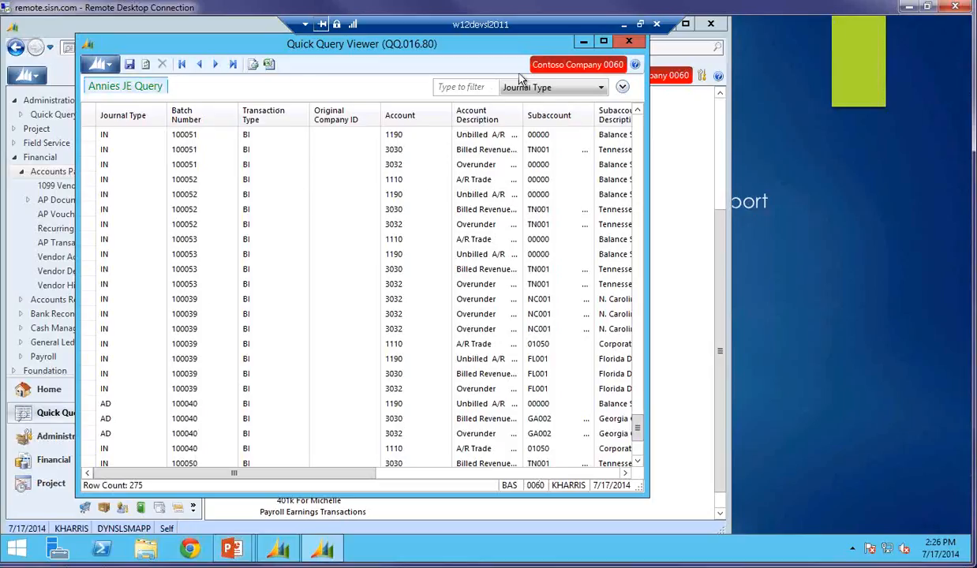
pyautogui.click(623, 86)
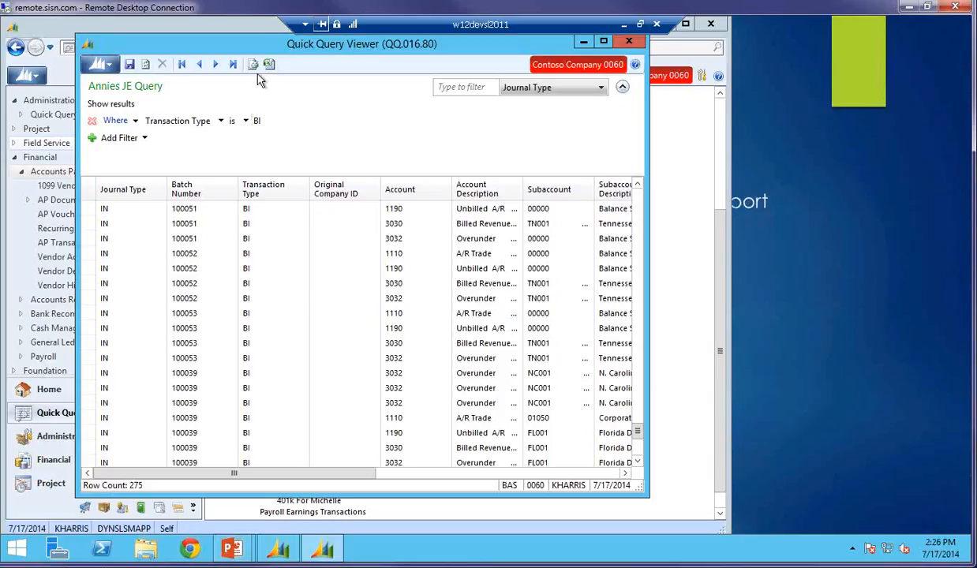
# - Check the save settings for the filtered JE query view, cancel without saving, and close the Quick Query Viewer
pyautogui.click(130, 65)
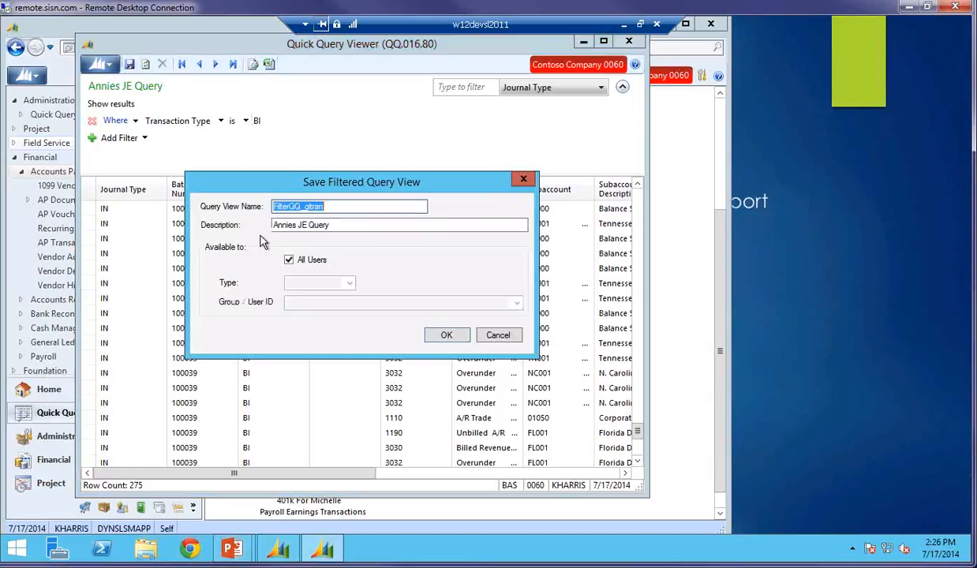
pyautogui.click(498, 336)
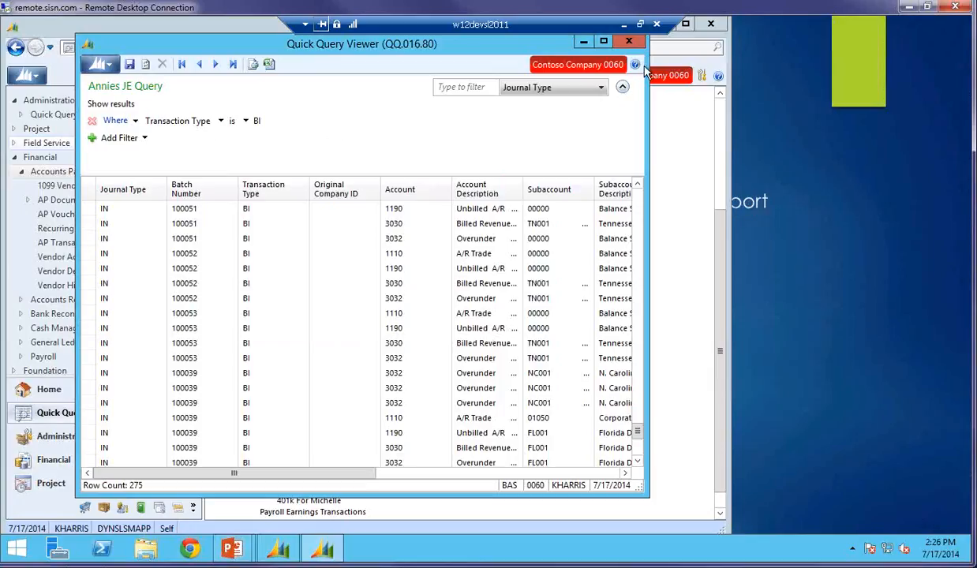
pyautogui.click(635, 42)
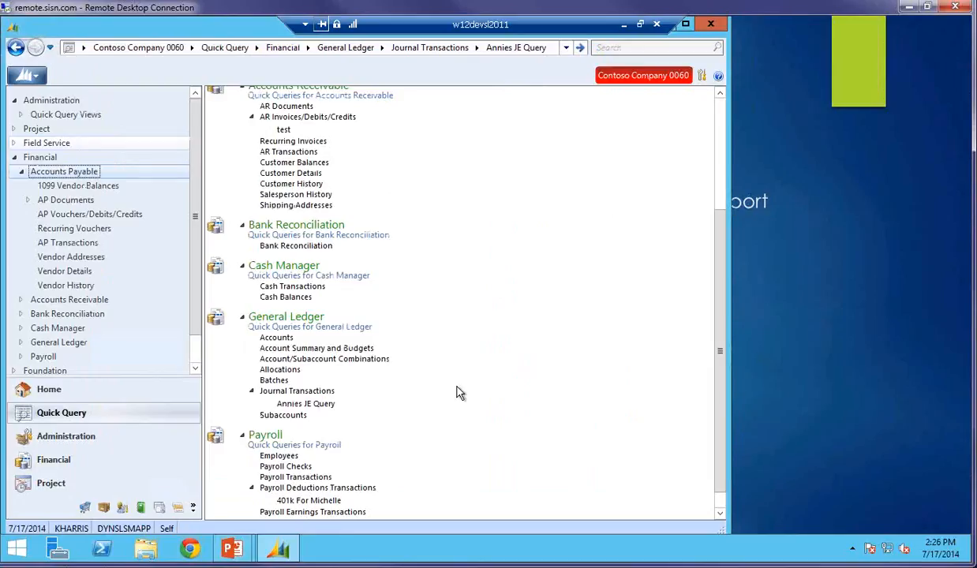
# - Open the base Journal Transactions query, switch to its saved JE query view, and close the viewer
pyautogui.click(320, 392)
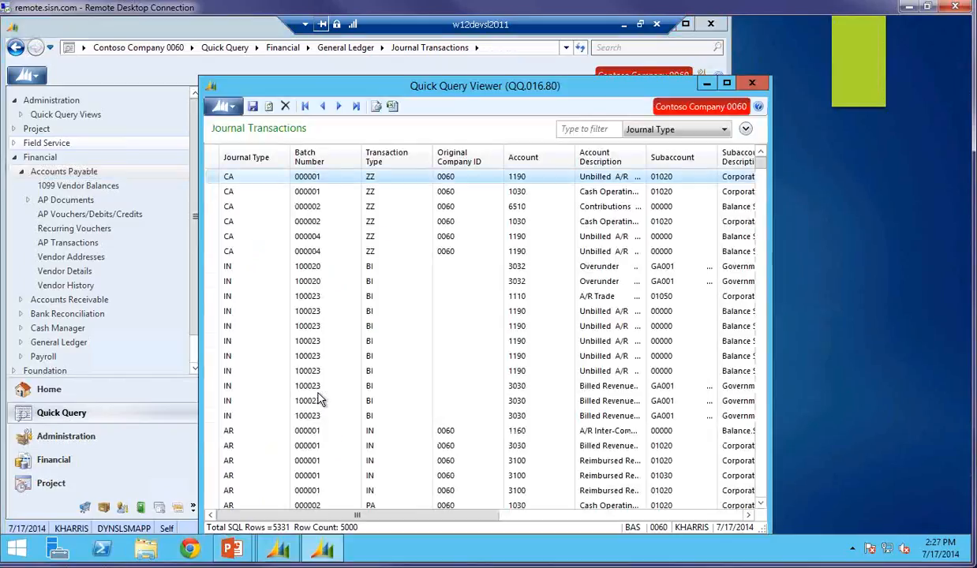
pyautogui.click(229, 129)
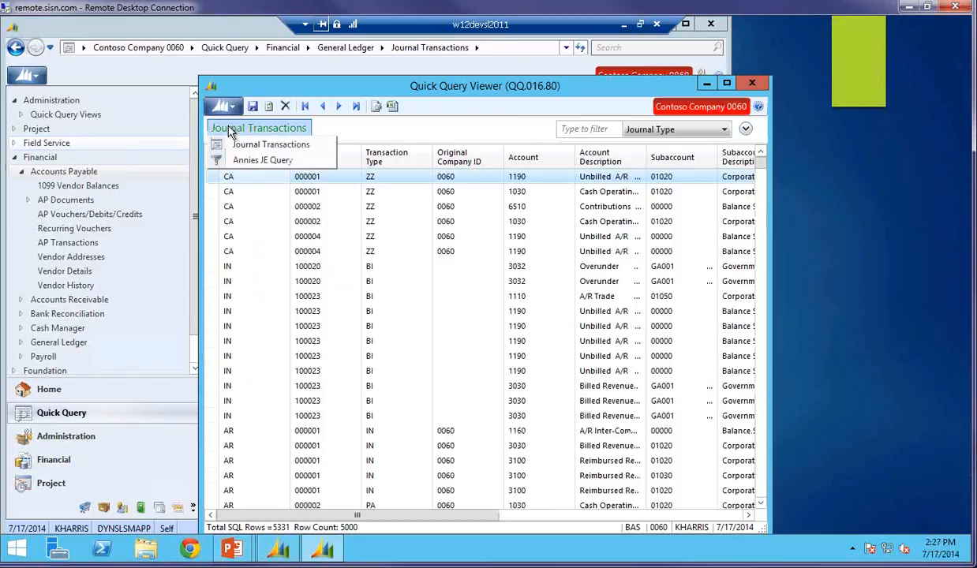
pyautogui.click(253, 162)
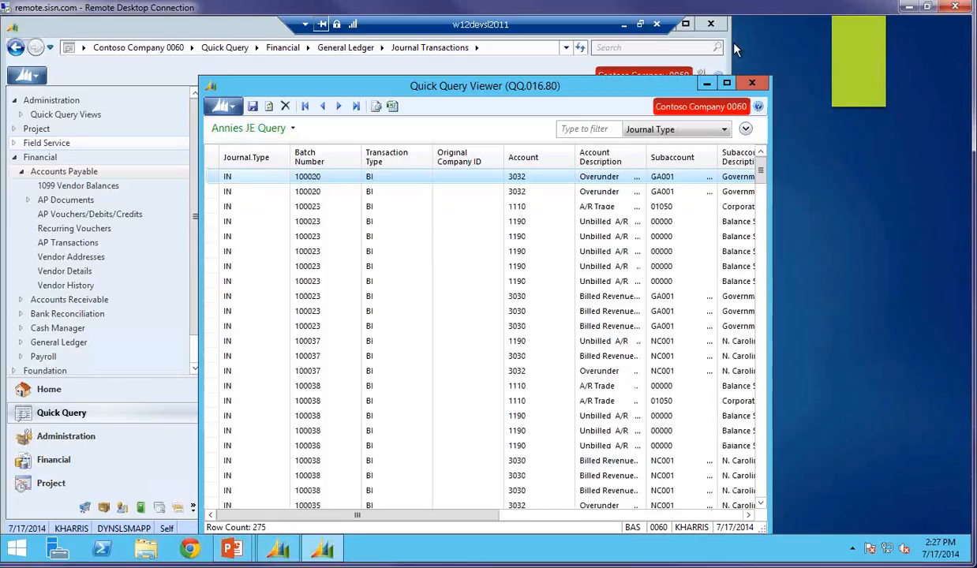
pyautogui.click(754, 85)
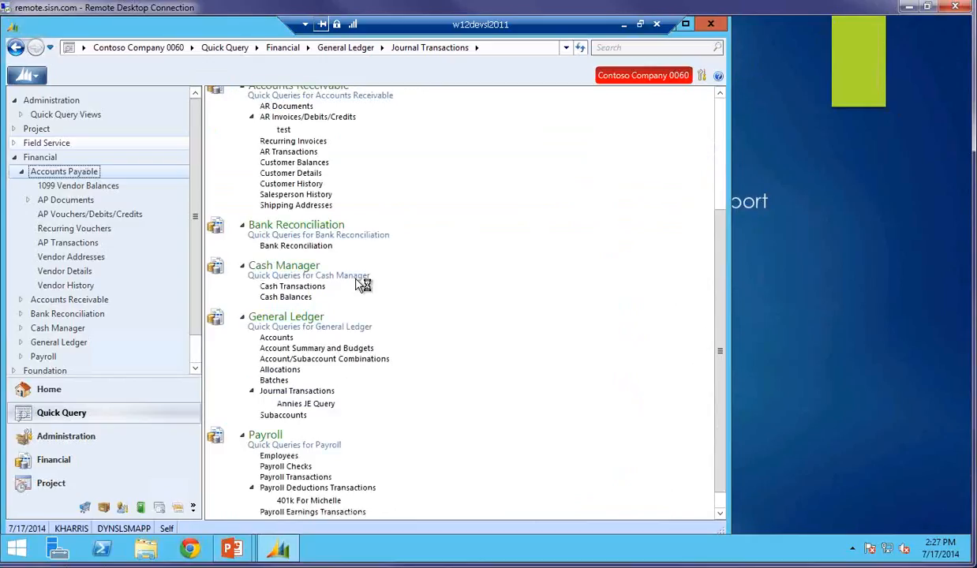
# - List the saved views of the Journal Transactions query and try to delete the base query
pyautogui.click(256, 131)
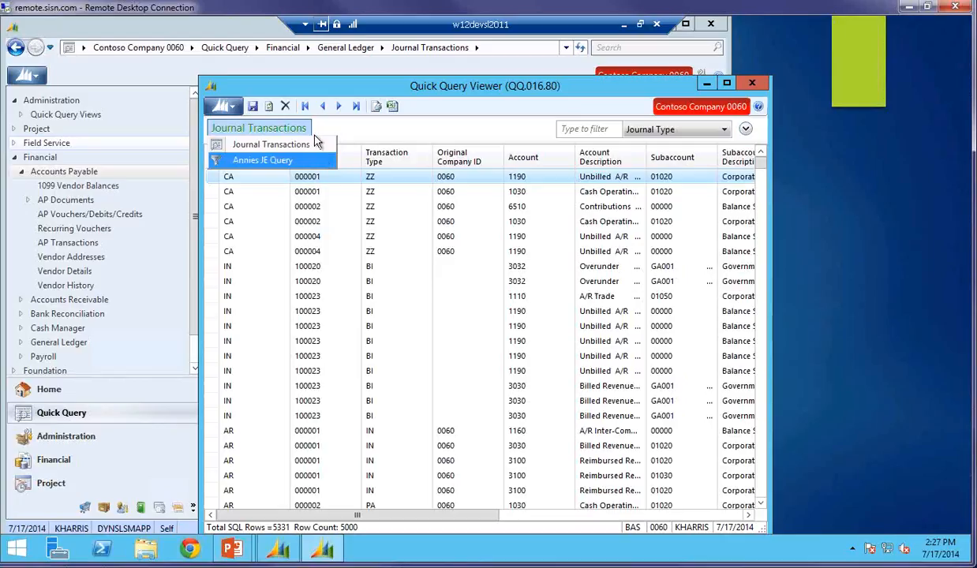
pyautogui.click(287, 110)
pyautogui.click(286, 107)
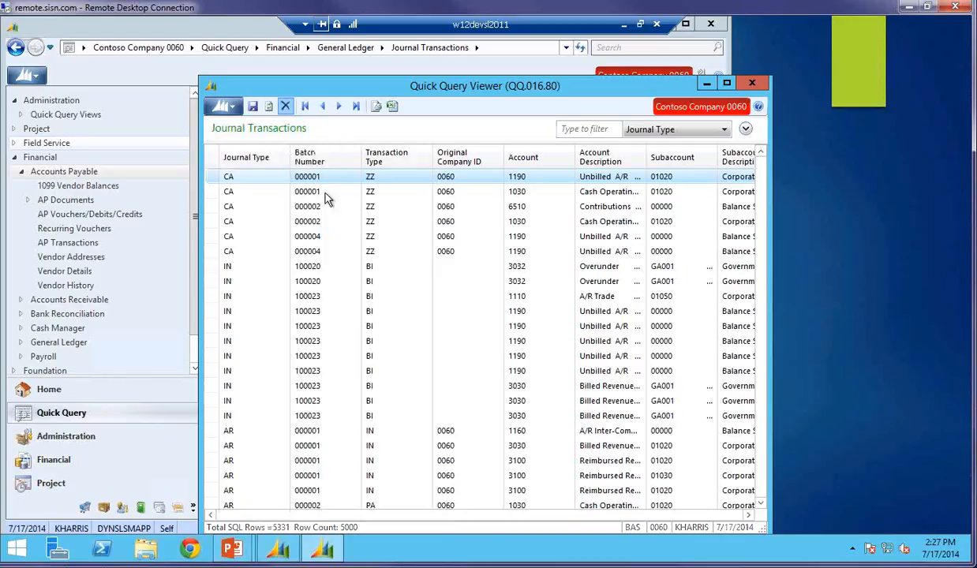
pyautogui.click(485, 335)
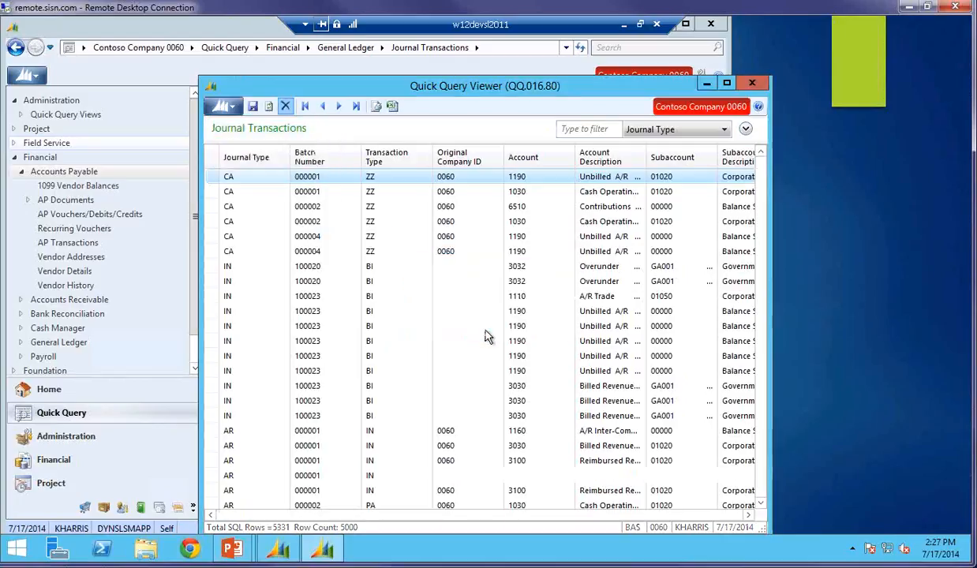
pyautogui.click(528, 328)
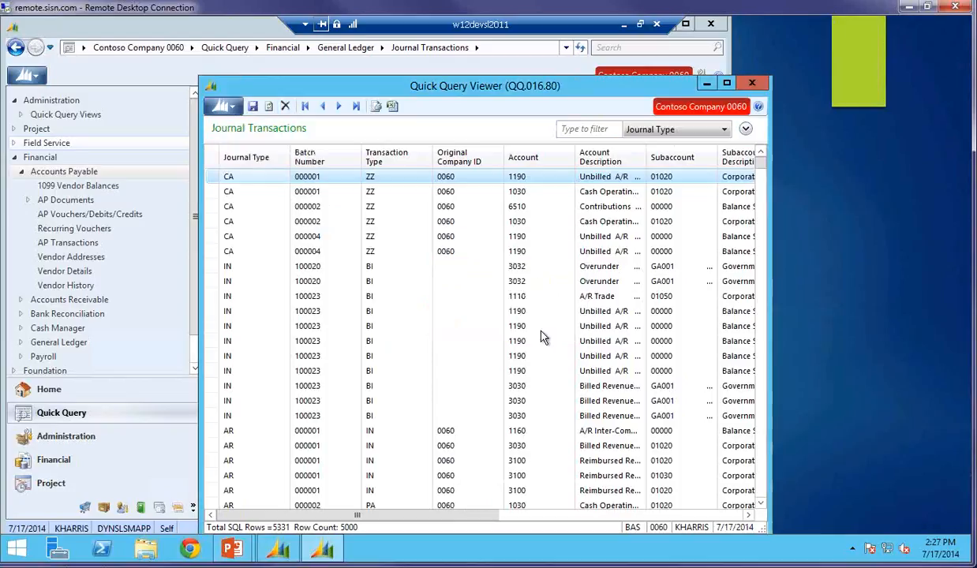
# - Sort the journal transactions by Transaction Type and view the copy and drill-down options for a batch 300016 row
pyautogui.click(273, 135)
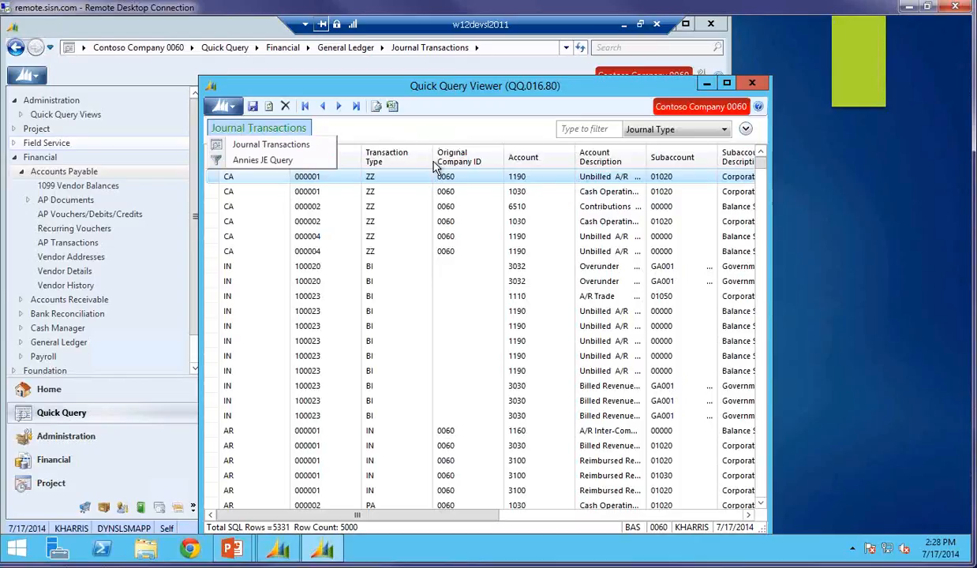
pyautogui.click(406, 154)
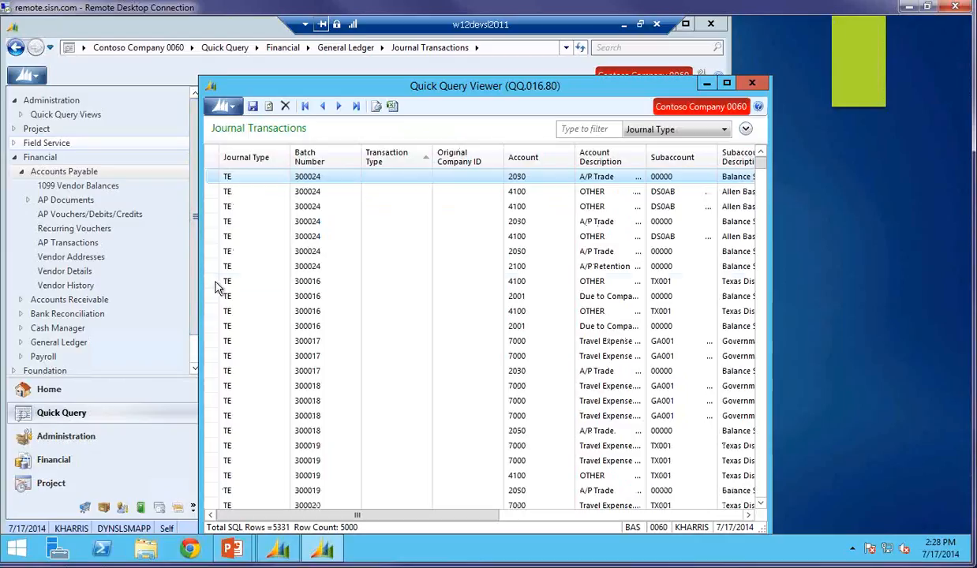
pyautogui.click(316, 282)
pyautogui.rightClick(315, 282)
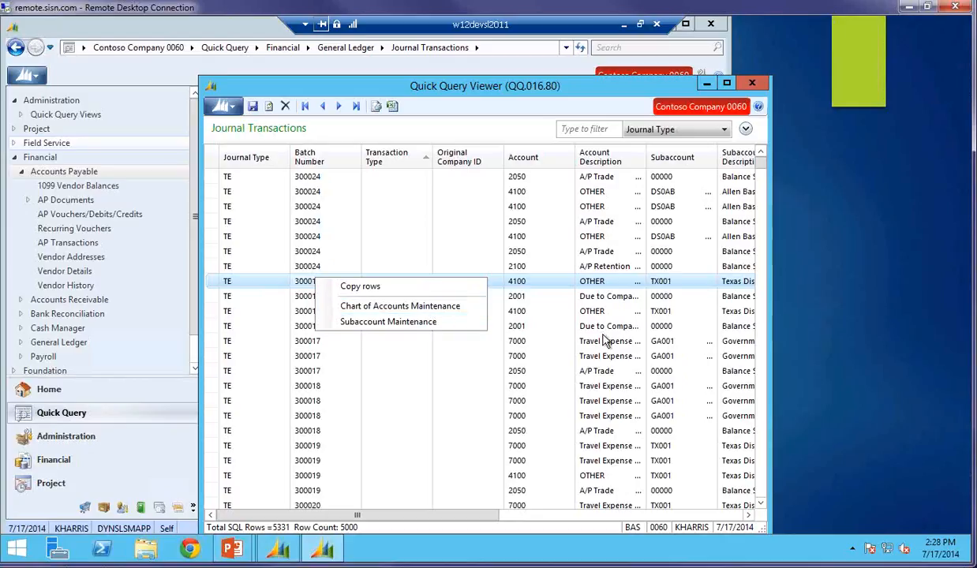
# - Sort the journal transactions by Original Company ID, maximize the viewer, and select the first batch 100020 row
pyautogui.click(495, 156)
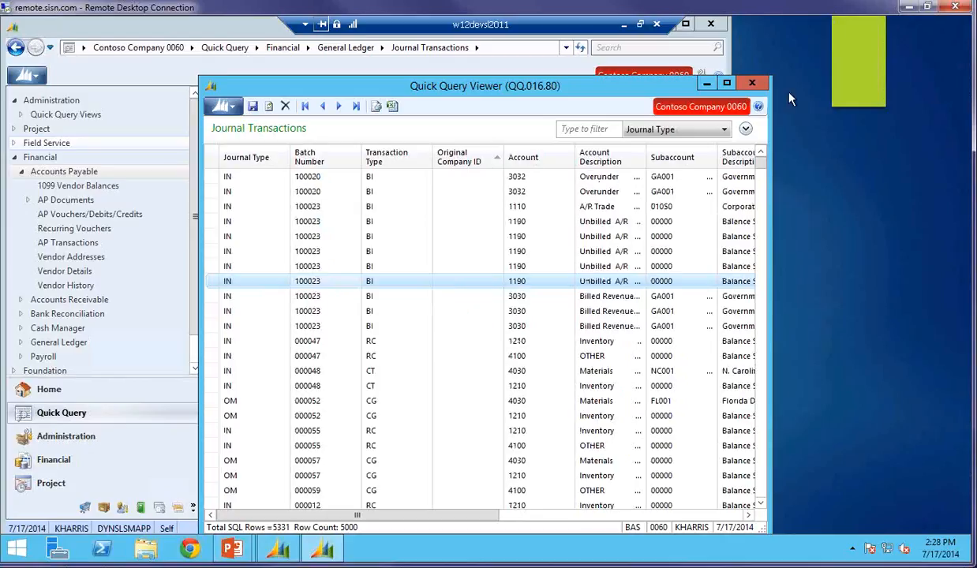
pyautogui.click(728, 84)
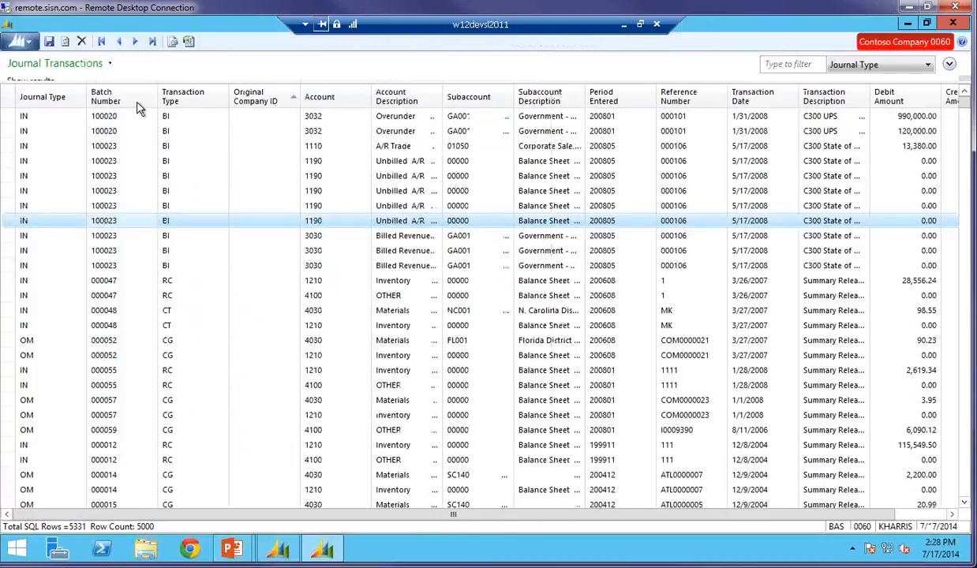
pyautogui.click(39, 119)
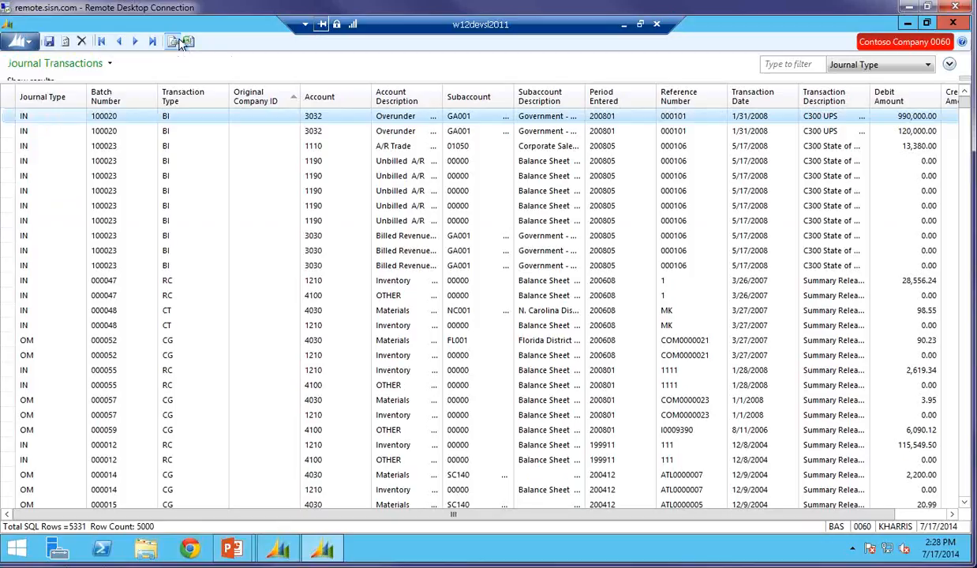
# - Review the Quick Query Viewer's save, delete, export, and navigation commands, and close the viewer
pyautogui.click(30, 41)
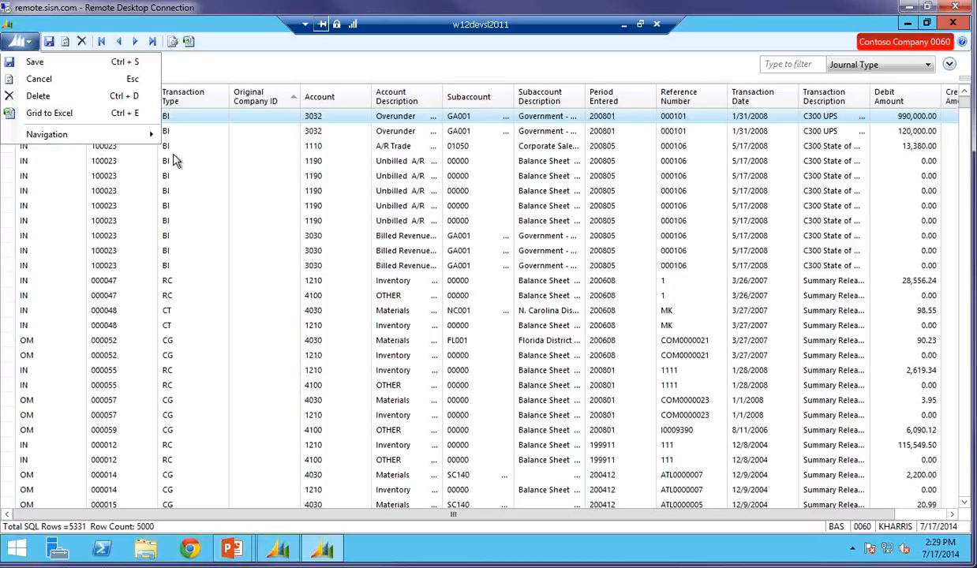
pyautogui.click(236, 60)
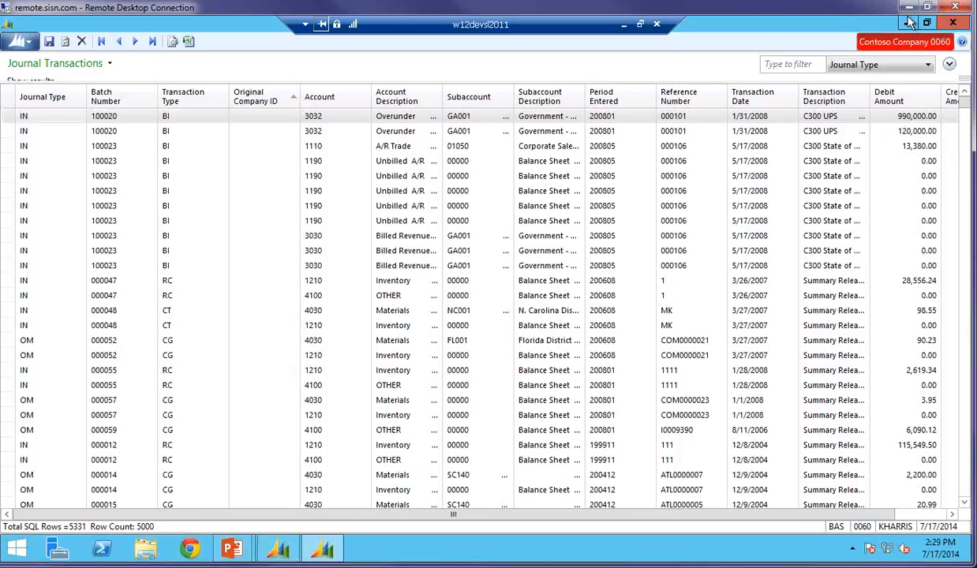
pyautogui.click(953, 23)
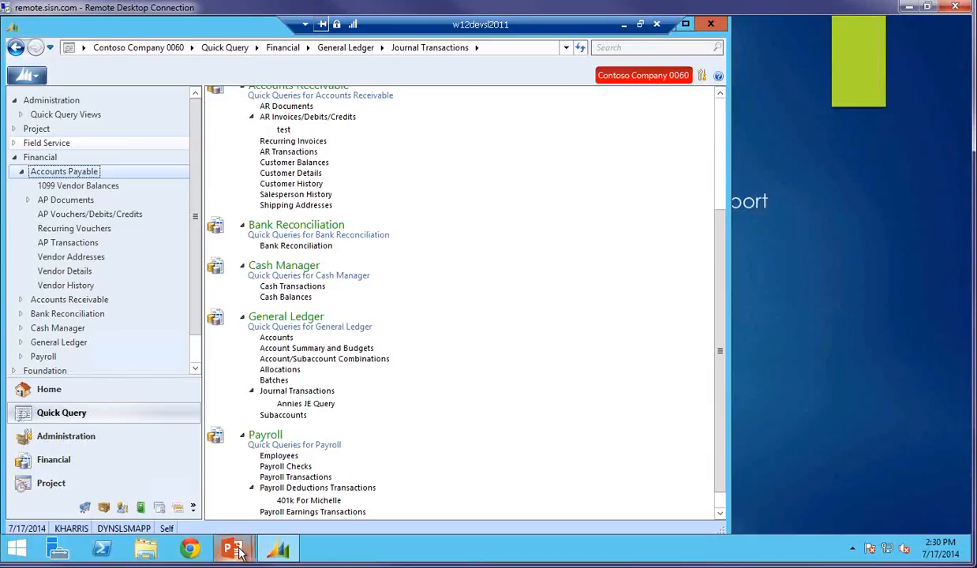
pyautogui.moveTo(240, 553)
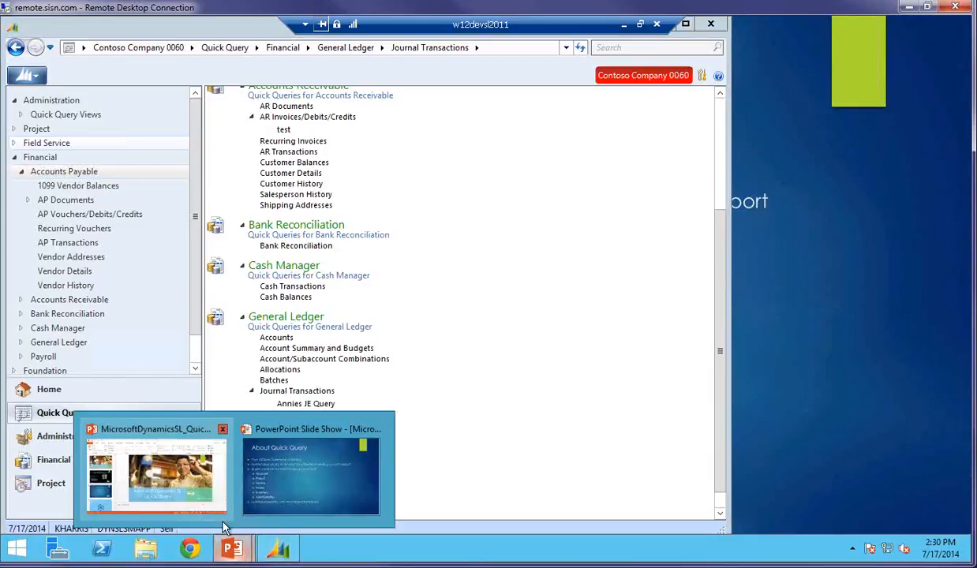